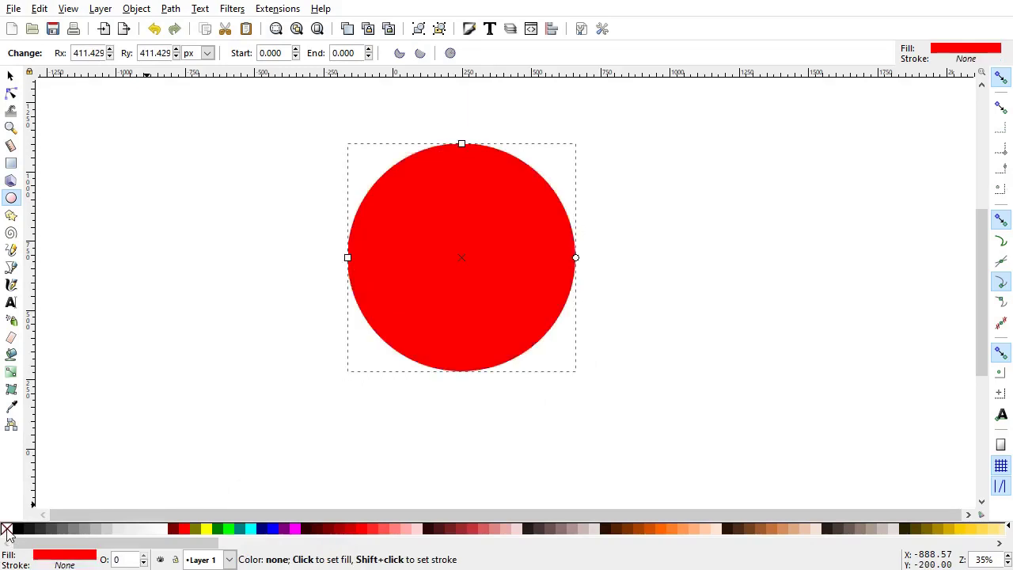
# Move the red circle down and to the right, and change its fill to the brown-orange colour #C87137
pyautogui.click(11, 75)
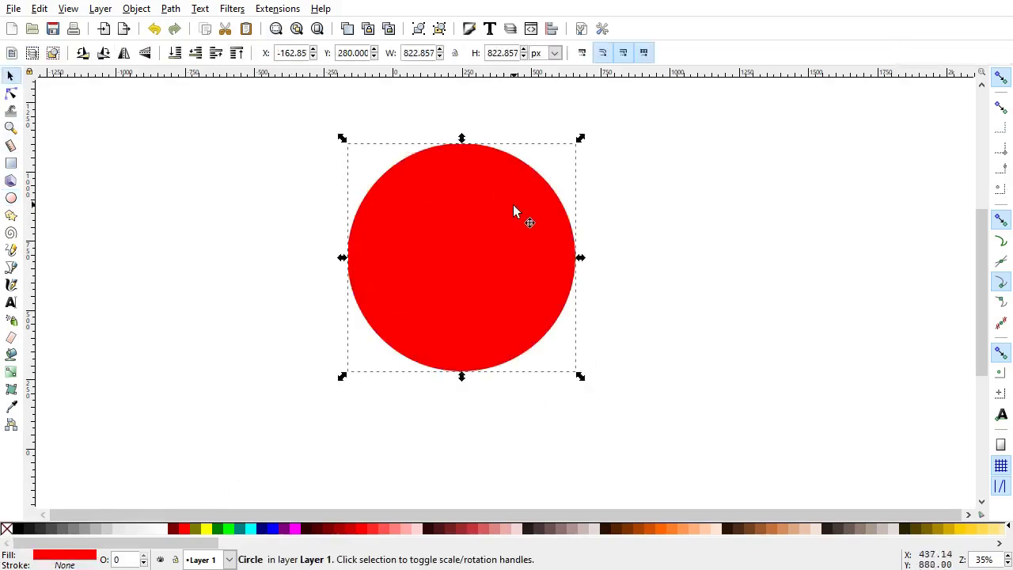
pyautogui.moveTo(542, 233); pyautogui.dragTo(569, 270)
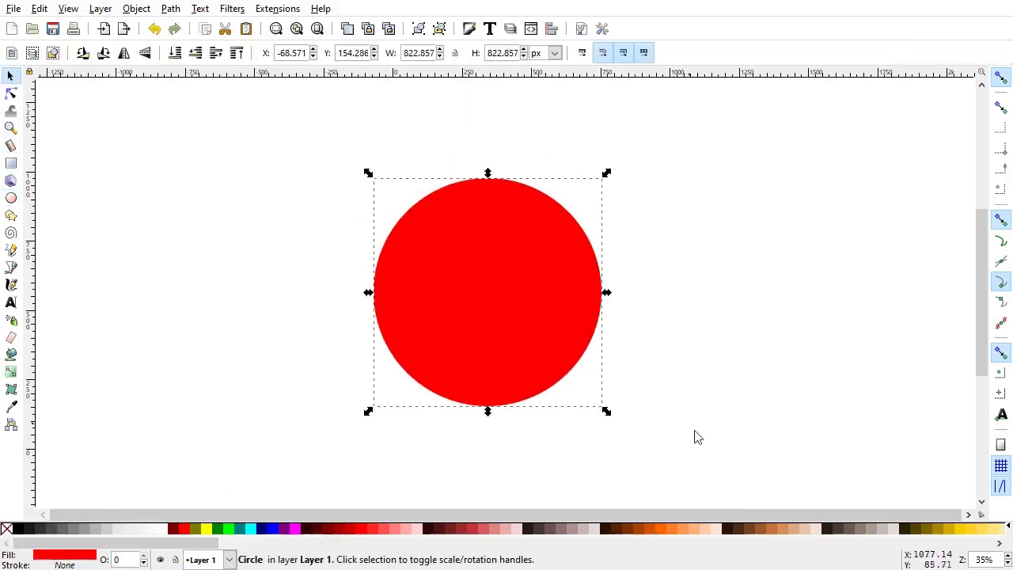
pyautogui.click(775, 526)
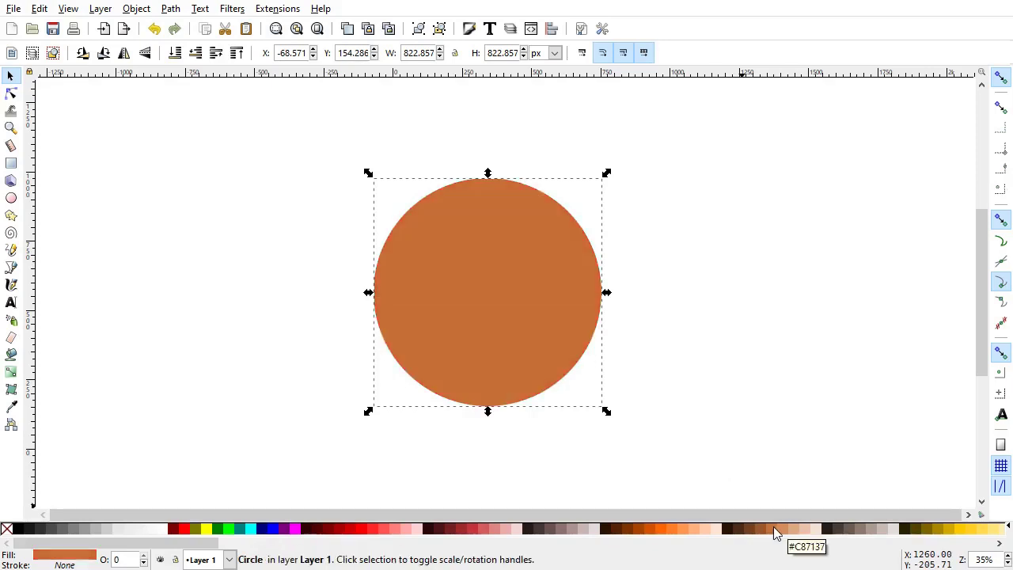
# Duplicate the brown circle and place the copy to the left, slightly overlapping the original
pyautogui.click(516, 289)
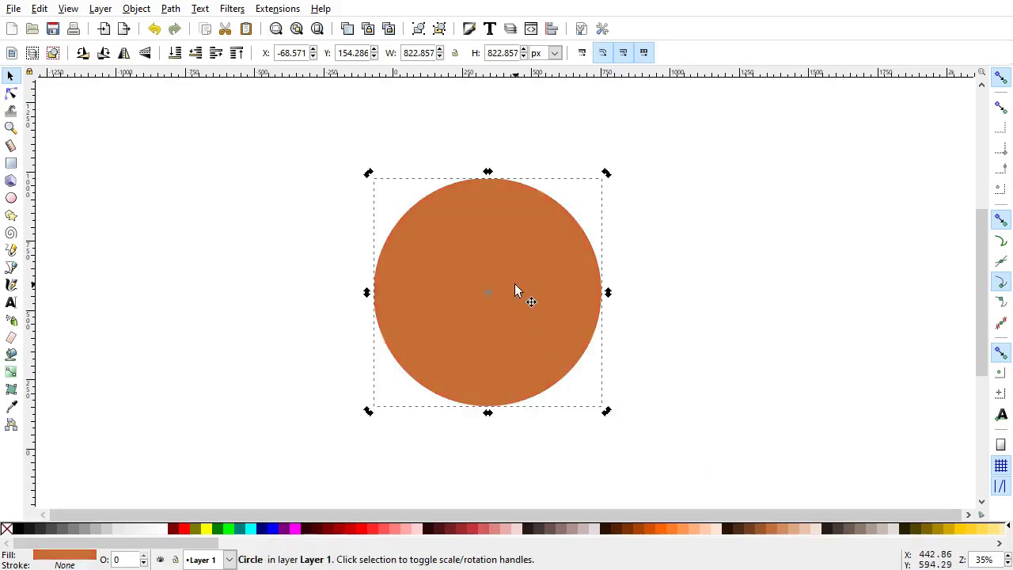
pyautogui.click(41, 11)
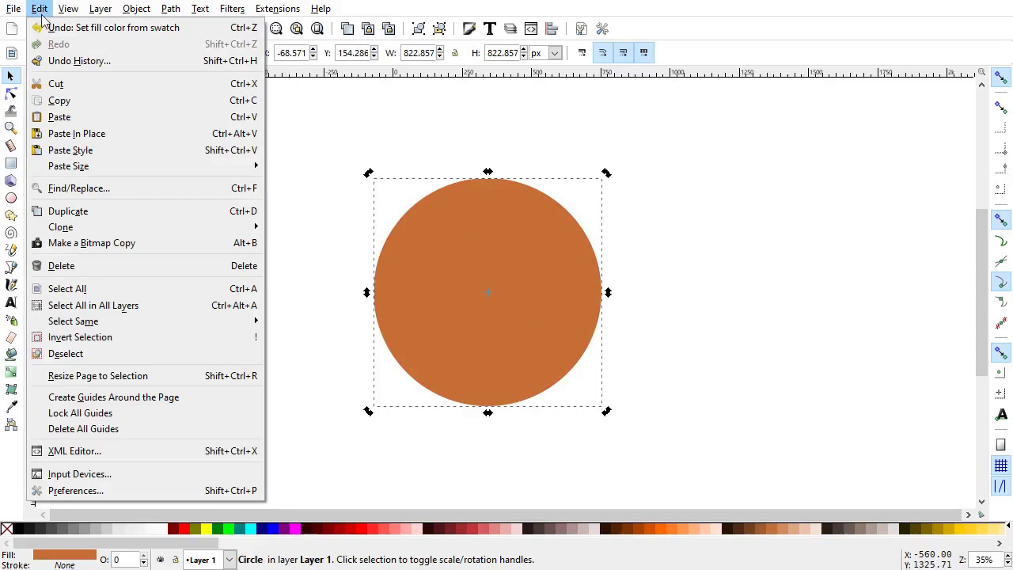
pyautogui.click(53, 215)
pyautogui.moveTo(524, 336); pyautogui.dragTo(312, 344)
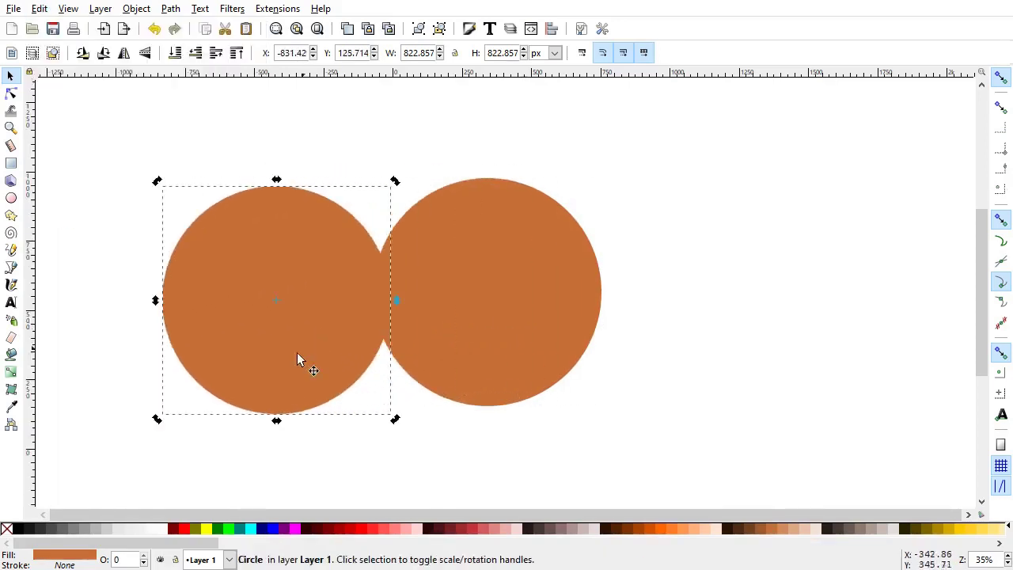
# Give the copied circle a black stroke with a width of 2 px
pyautogui.keyDown('shift'); pyautogui.click(21, 532); pyautogui.keyUp('shift')
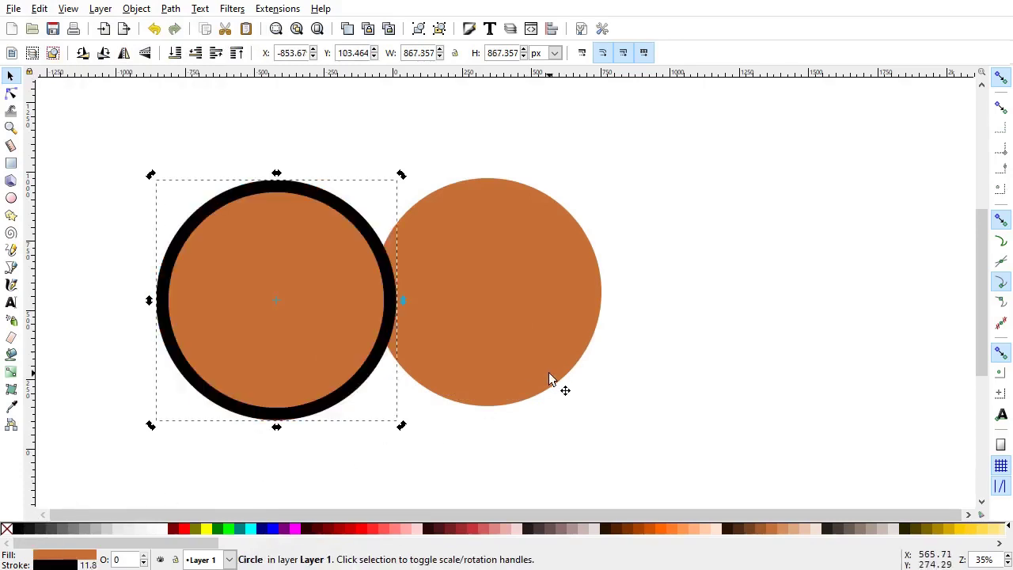
pyautogui.press('F12')
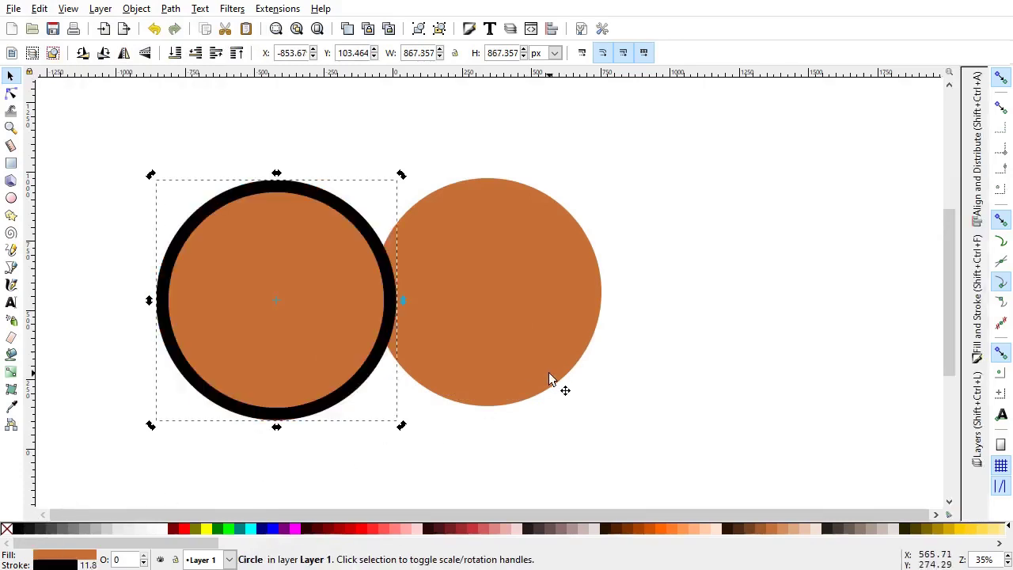
pyautogui.click(978, 340)
pyautogui.click(867, 106)
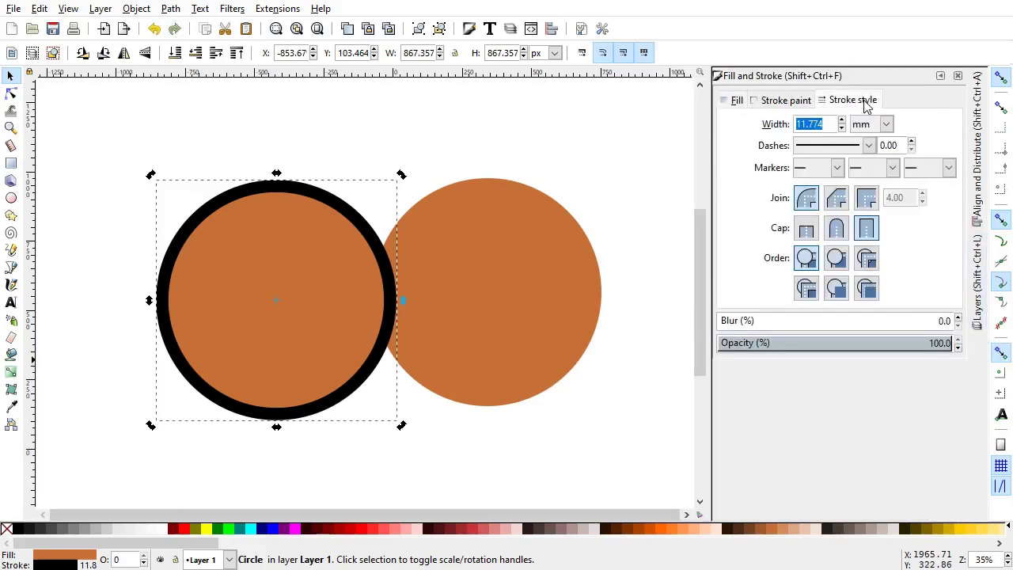
pyautogui.click(886, 126)
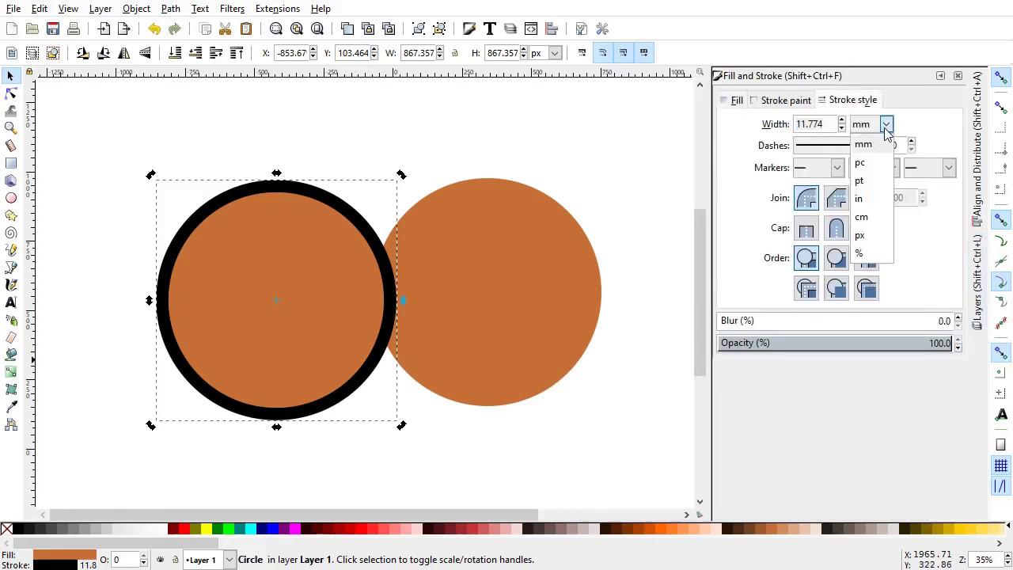
pyautogui.click(883, 248)
pyautogui.moveTo(832, 124); pyautogui.dragTo(739, 127)
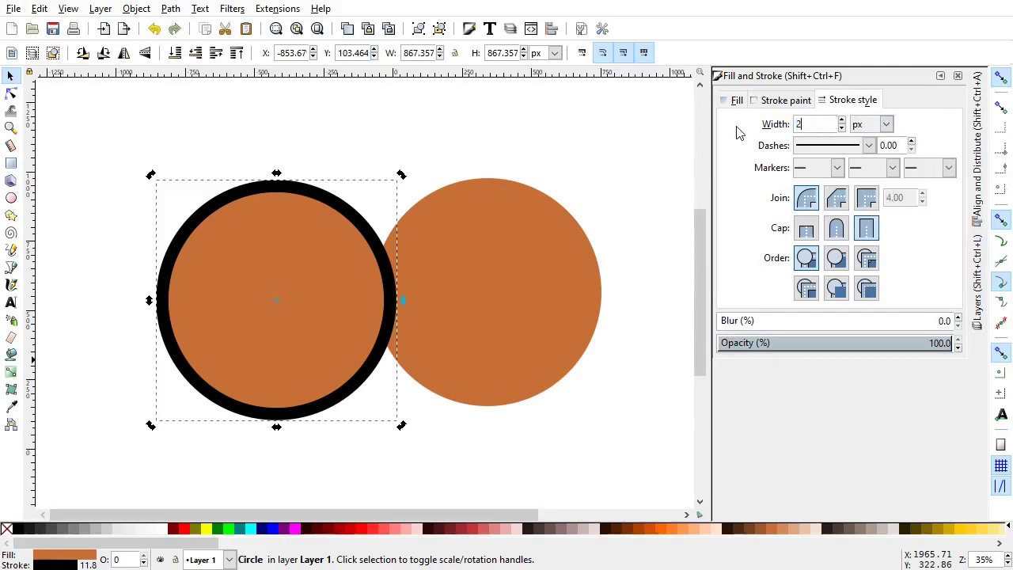
pyautogui.write('2')
pyautogui.press('Return')
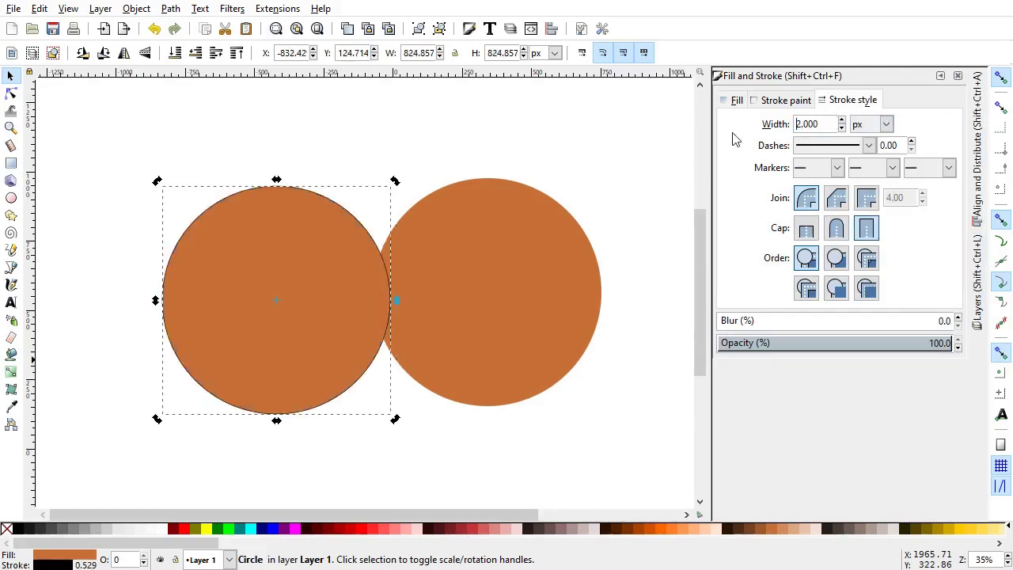
# Remove the copied circle's fill and move the remaining outline onto the brown circle
pyautogui.click(14, 532)
pyautogui.click(6, 529)
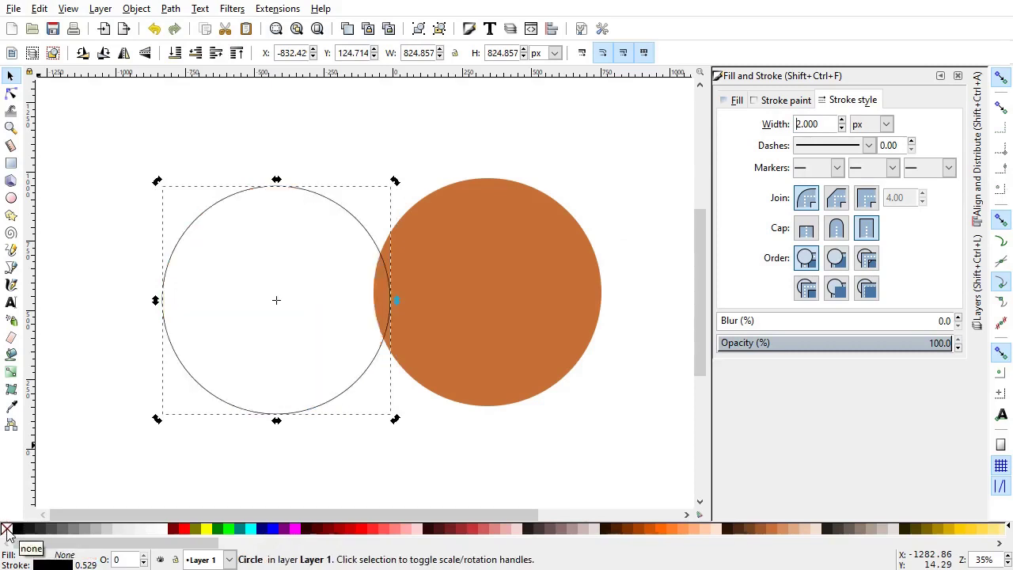
pyautogui.moveTo(323, 410); pyautogui.dragTo(538, 402)
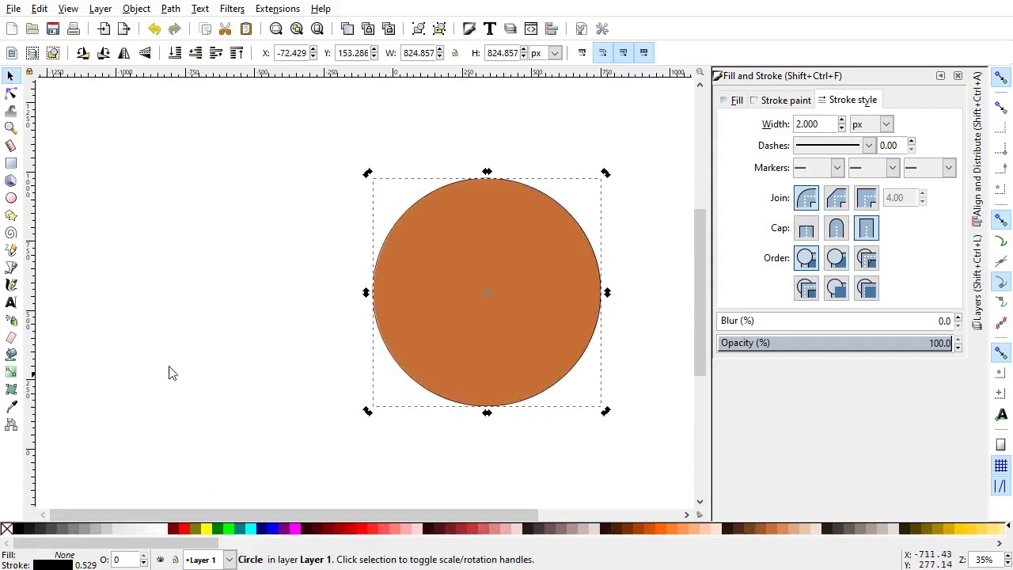
# Add the text "THE ENFIELD GARAGE" and position it just above the circle
pyautogui.click(11, 303)
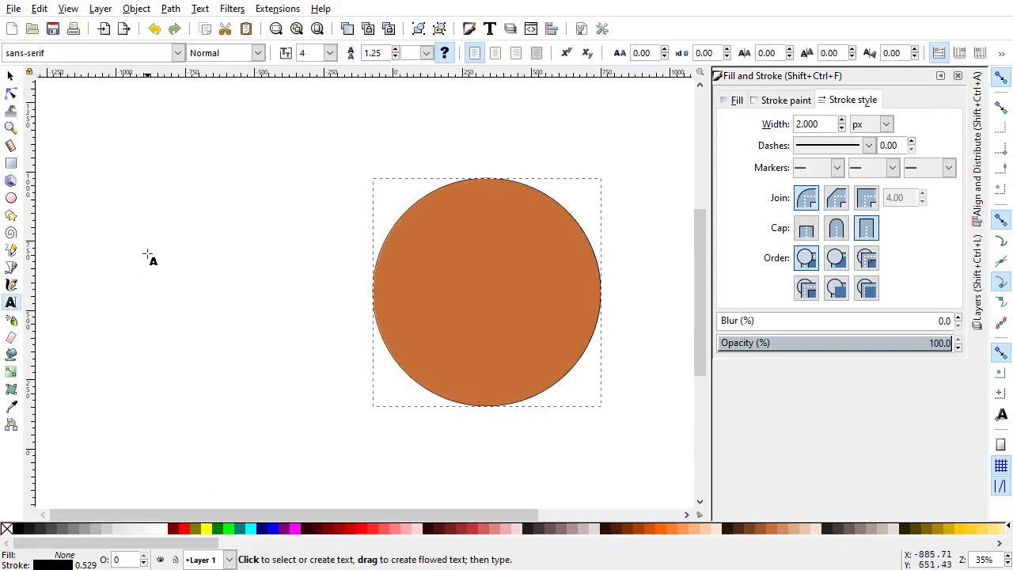
pyautogui.click(144, 221)
pyautogui.write('THE ENFIELD')
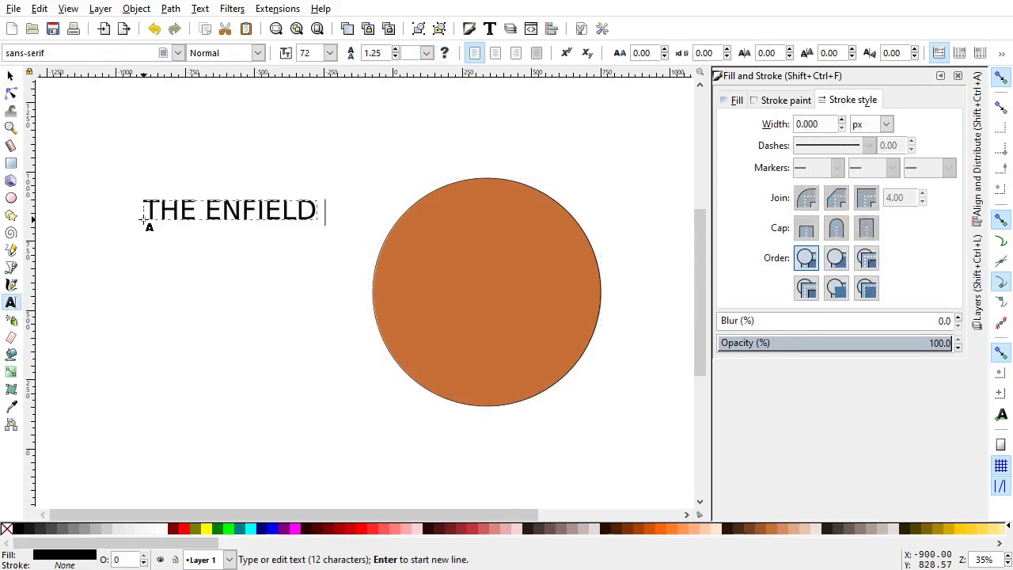
pyautogui.write('GARAGE')
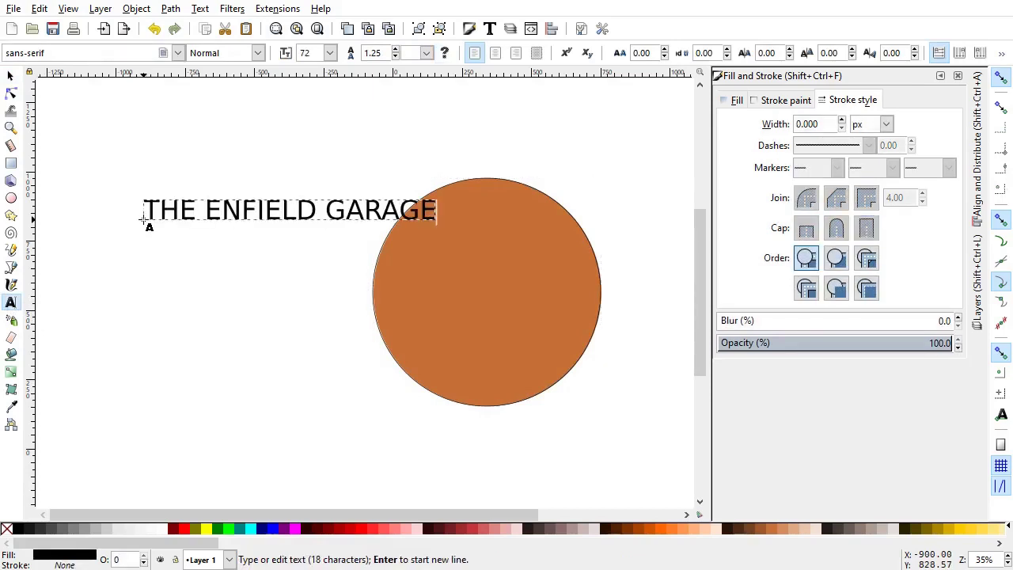
pyautogui.click(11, 75)
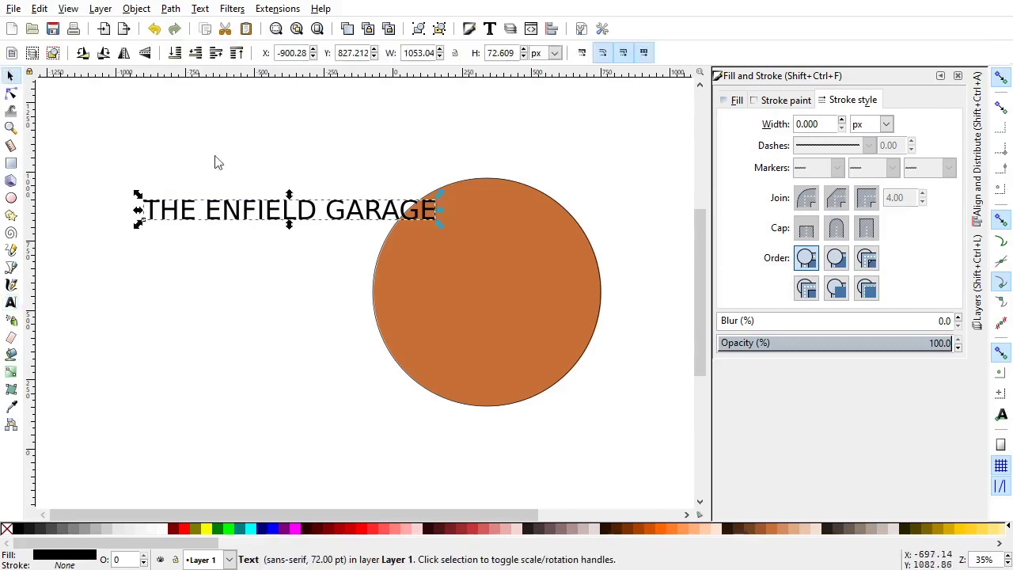
pyautogui.moveTo(346, 224); pyautogui.dragTo(506, 163)
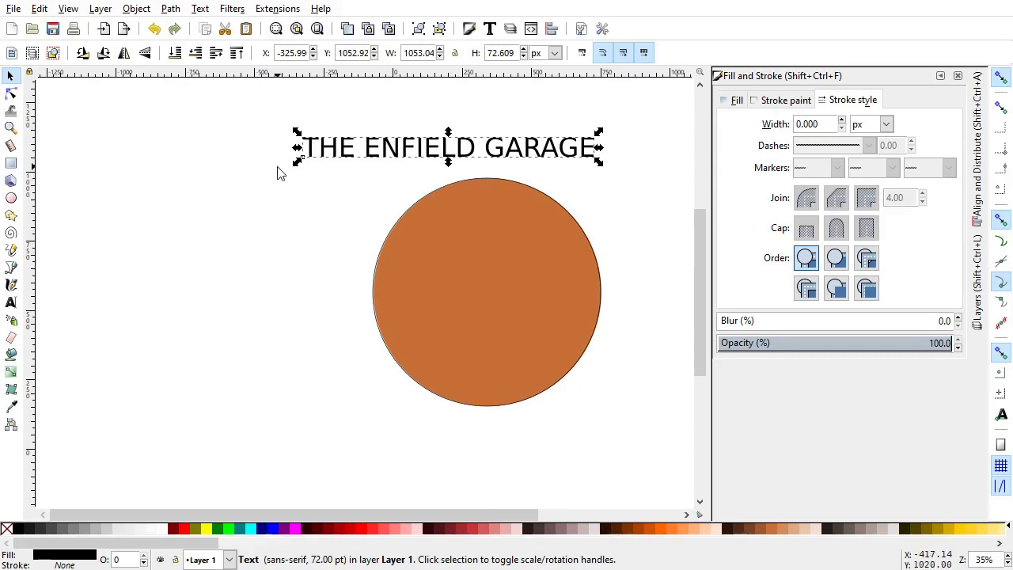
# Set the text's font to Playfair Display in the Bold style
pyautogui.press('t')
pyautogui.click(4, 53)
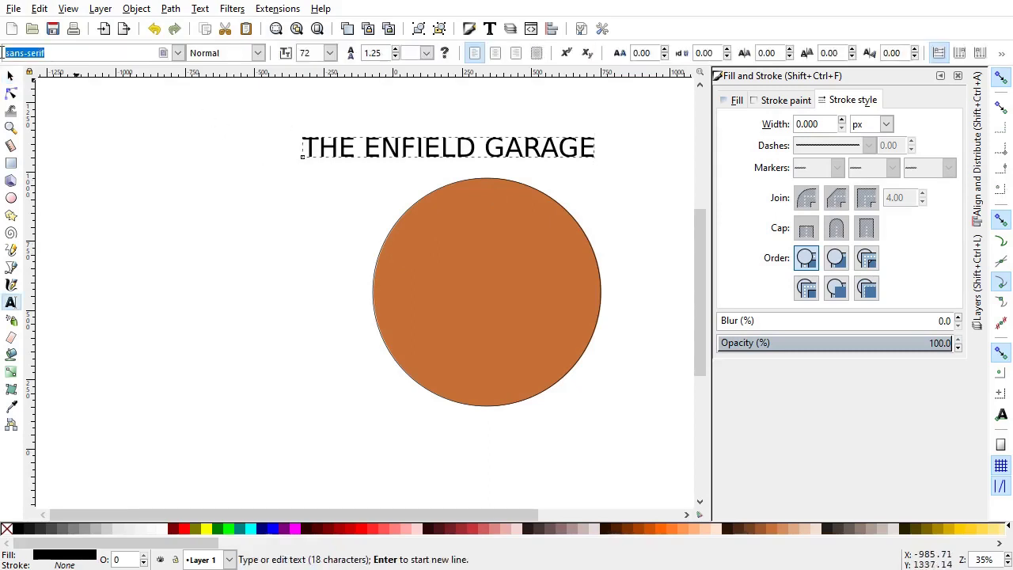
pyautogui.write('PA')
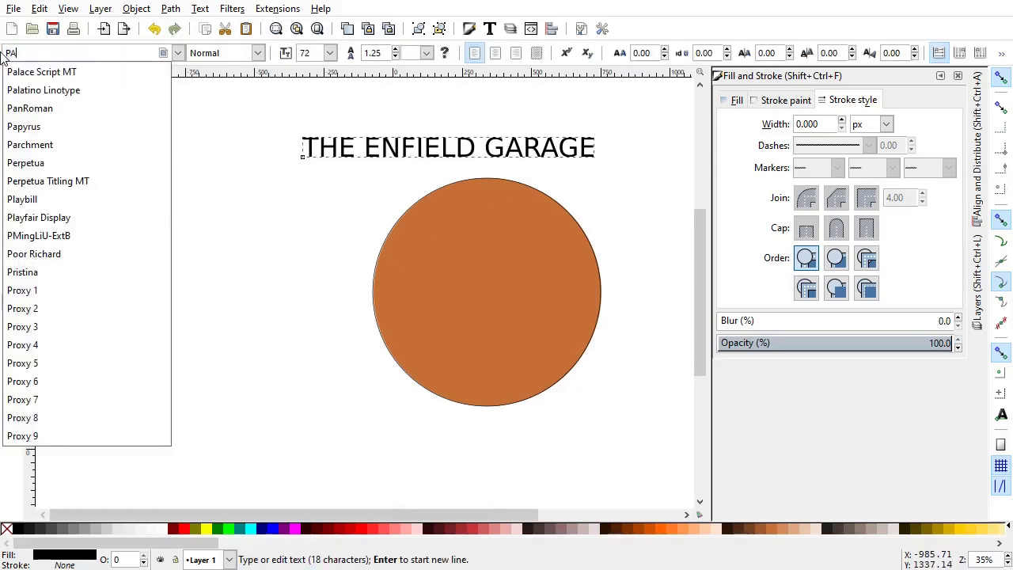
pyautogui.press('BackSpace')
pyautogui.write('LA')
pyautogui.click(43, 91)
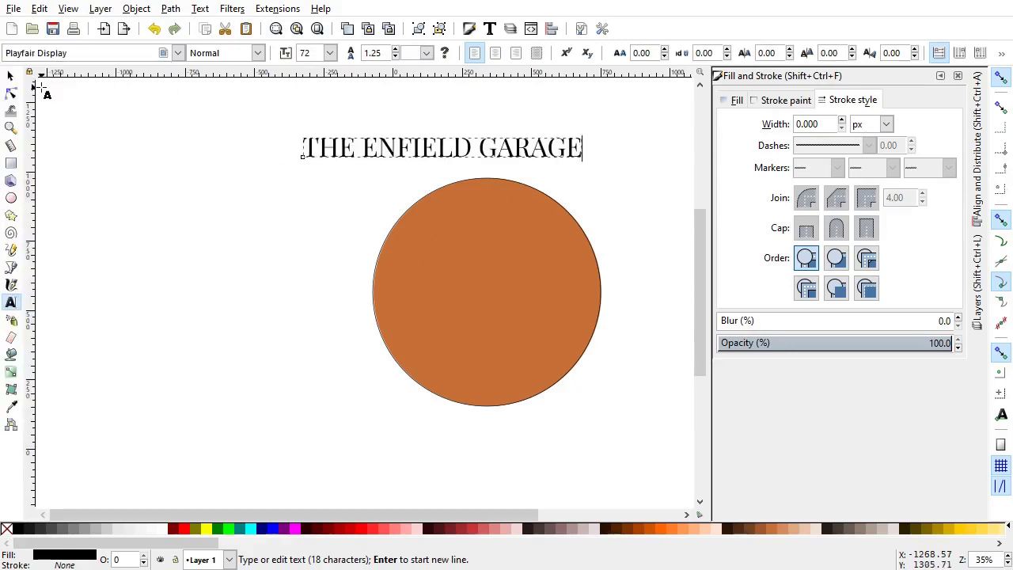
pyautogui.click(258, 52)
pyautogui.click(252, 112)
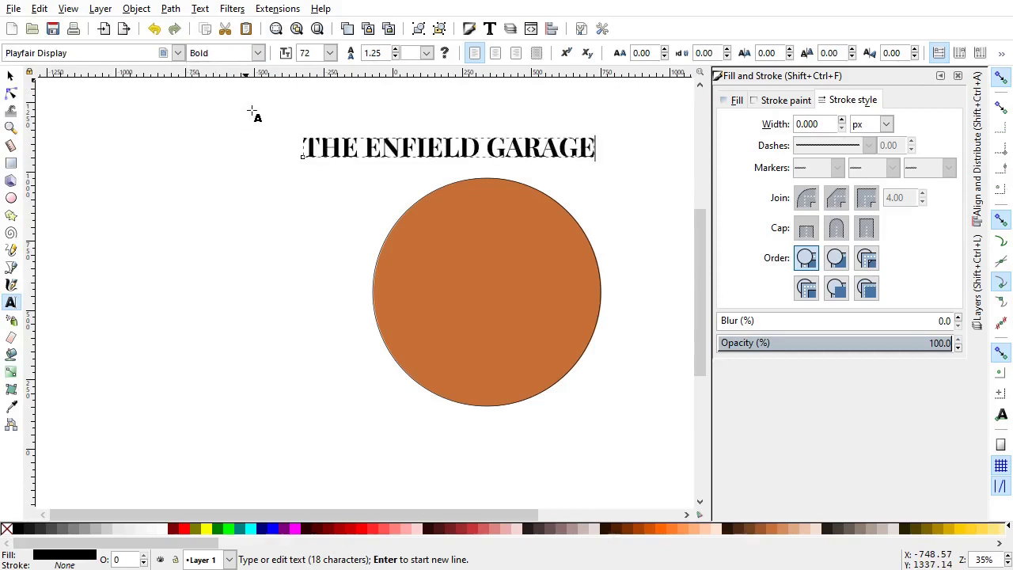
# Collapse the Fill and Stroke dialog and shift the outline circle slightly to the left of the brown circle
pyautogui.moveTo(570, 323); pyautogui.dragTo(492, 331)
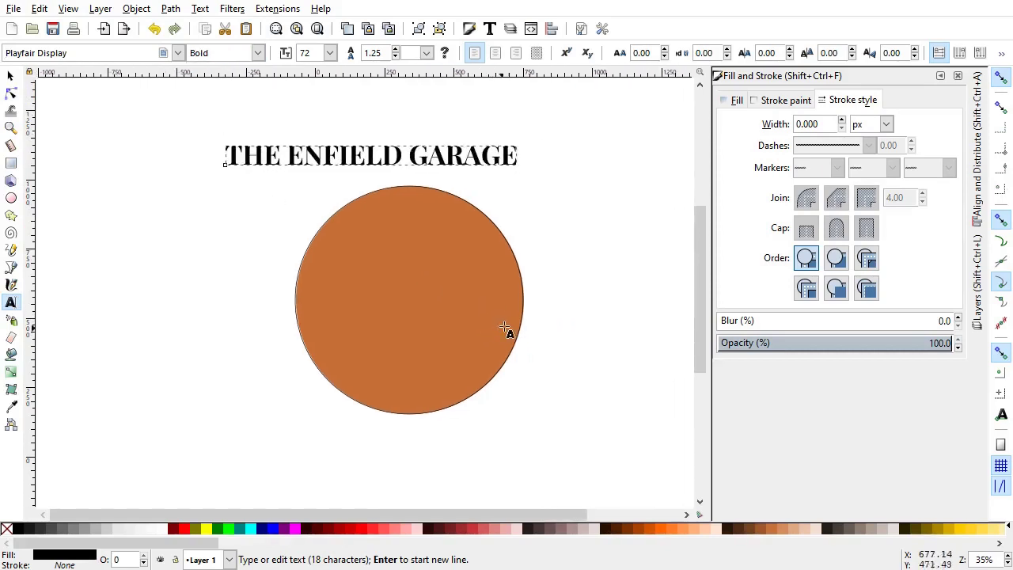
pyautogui.click(941, 76)
pyautogui.moveTo(596, 251)
pyautogui.mouseDown()
pyautogui.moveTo(743, 246)
pyautogui.moveTo(691, 246)
pyautogui.mouseUp()
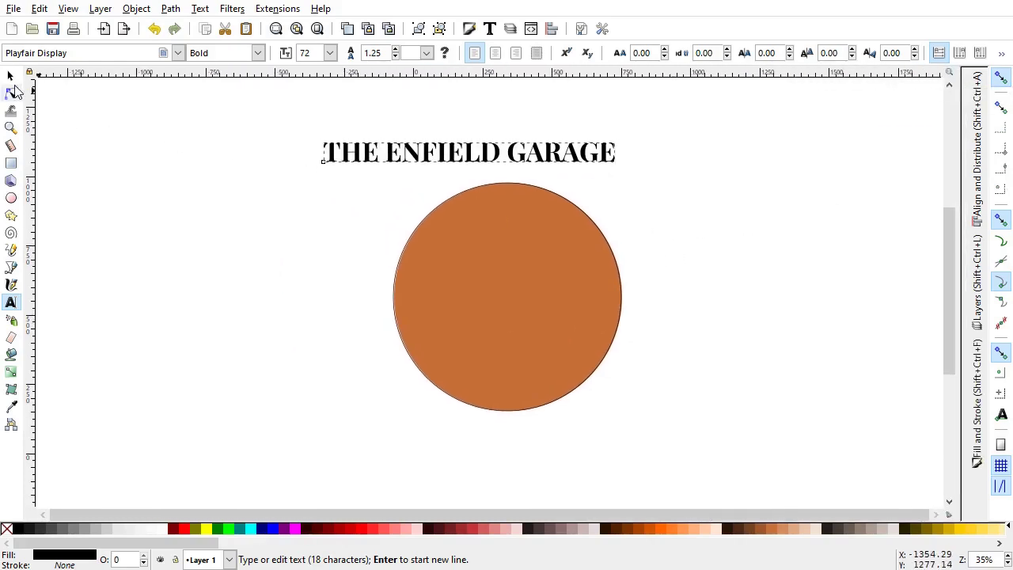
pyautogui.click(10, 76)
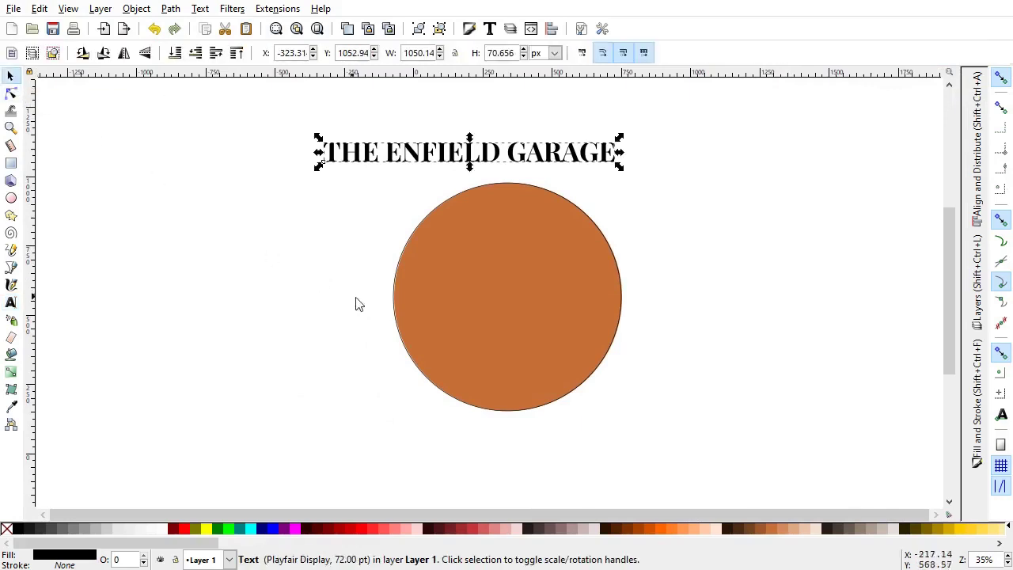
pyautogui.click(398, 328)
pyautogui.moveTo(398, 329); pyautogui.dragTo(381, 321)
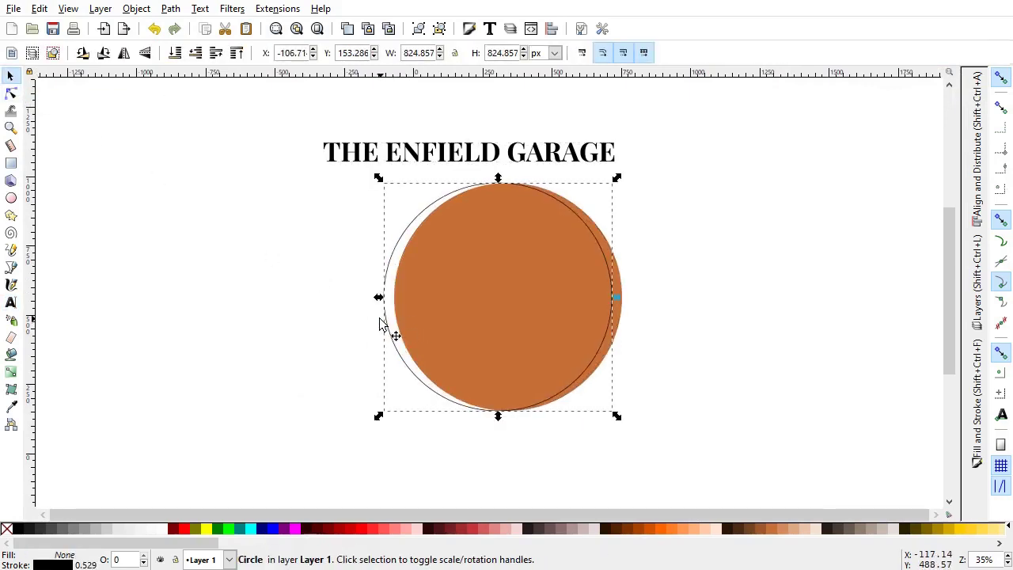
# Convert the outline circle to a path and put the "THE ENFIELD GARAGE" text on it
pyautogui.click(173, 9)
pyautogui.click(177, 27)
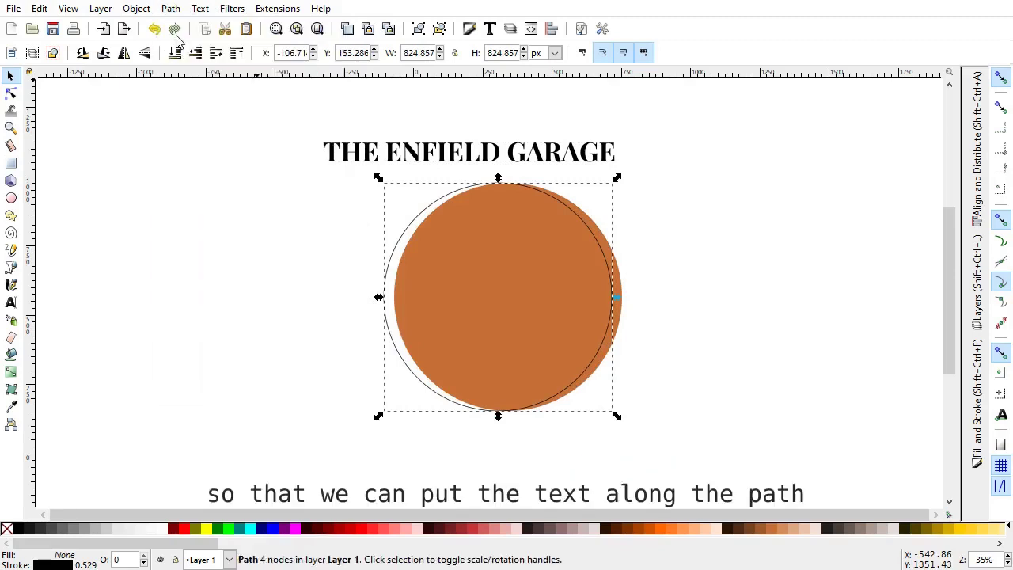
pyautogui.keyDown('shift'); pyautogui.click(364, 156); pyautogui.keyUp('shift')
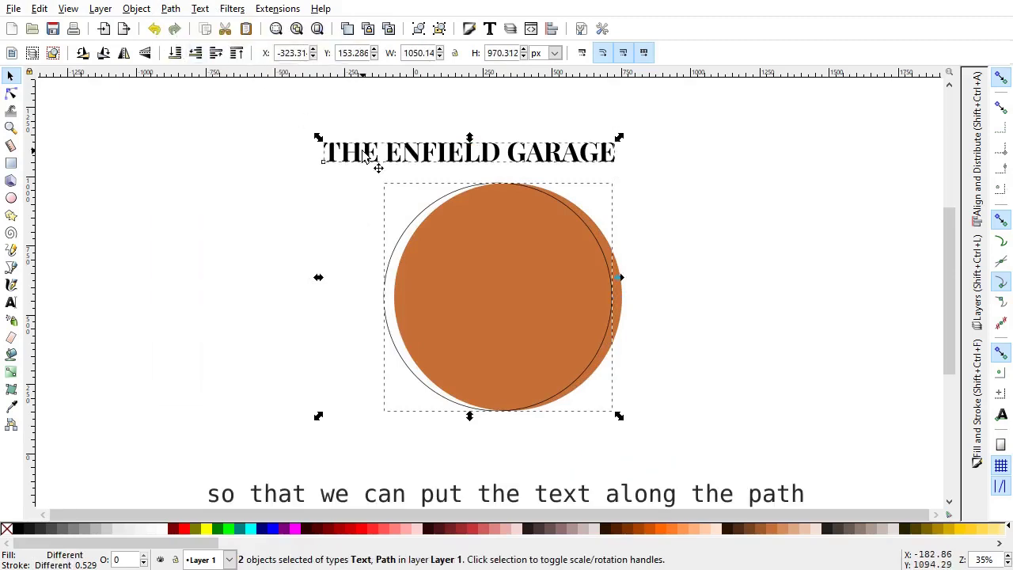
pyautogui.click(200, 9)
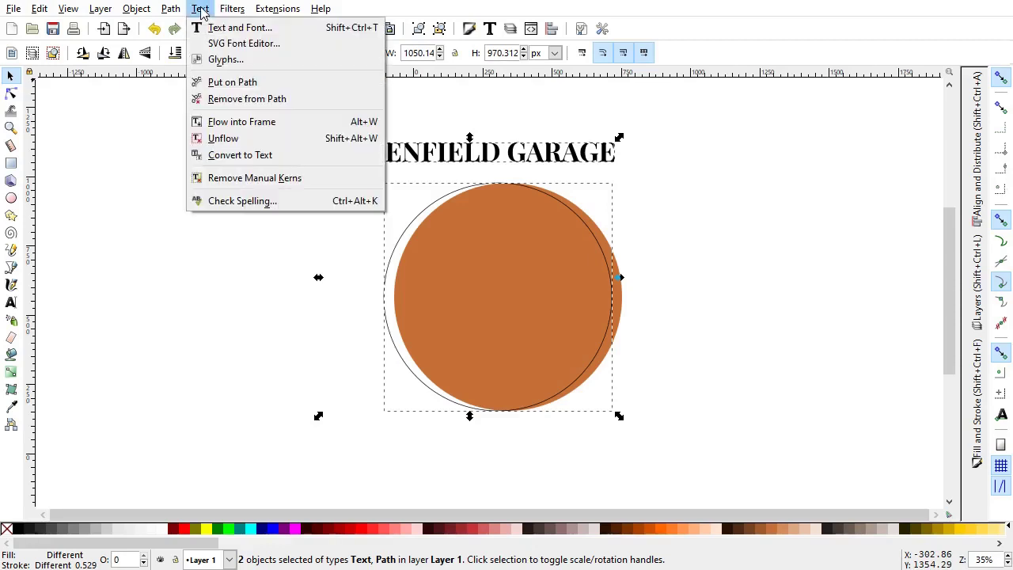
pyautogui.click(232, 82)
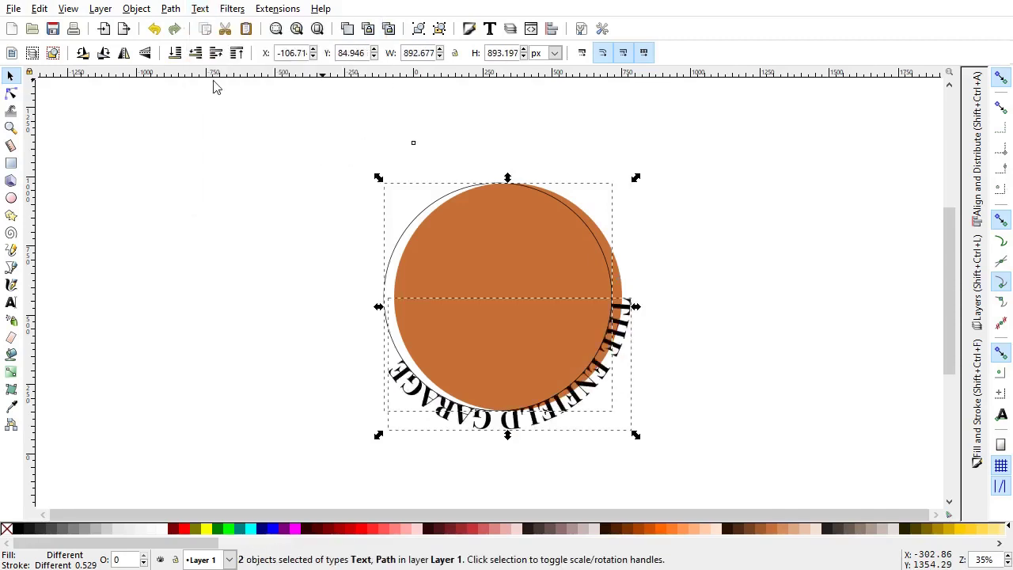
pyautogui.click(296, 135)
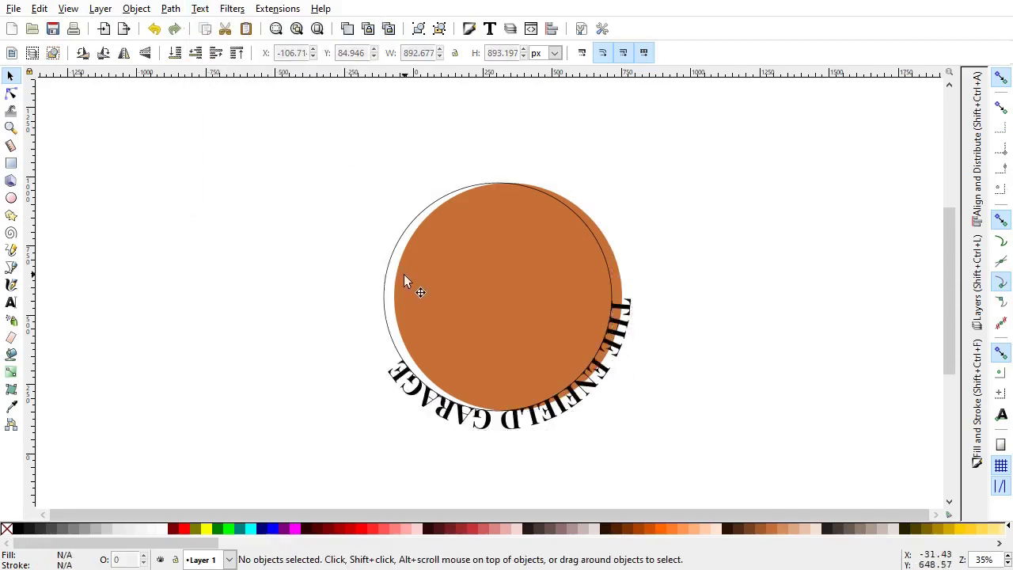
# Rotate the outline circle path until the text arches over the top of the circle
pyautogui.click(390, 270)
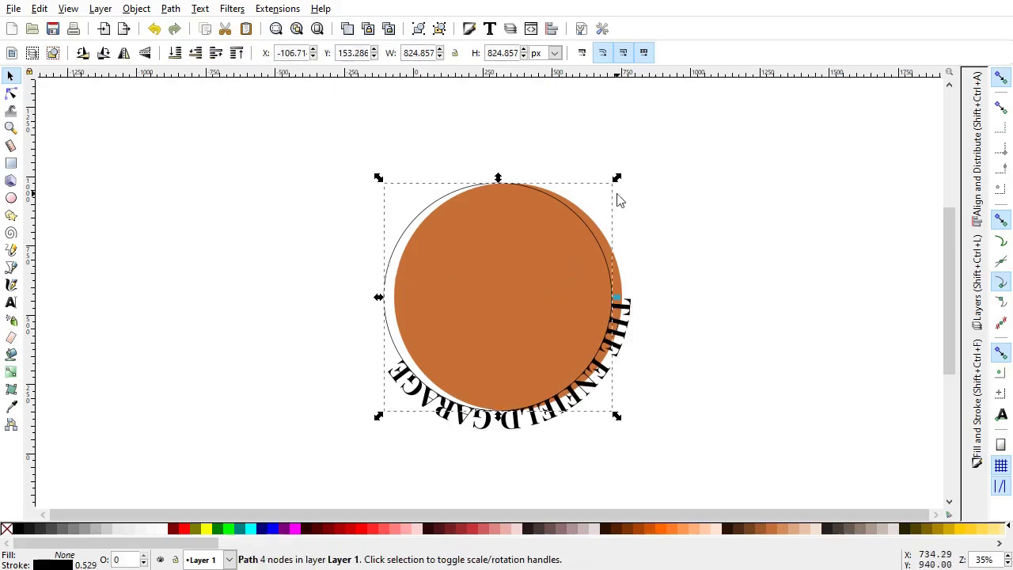
pyautogui.click(586, 225)
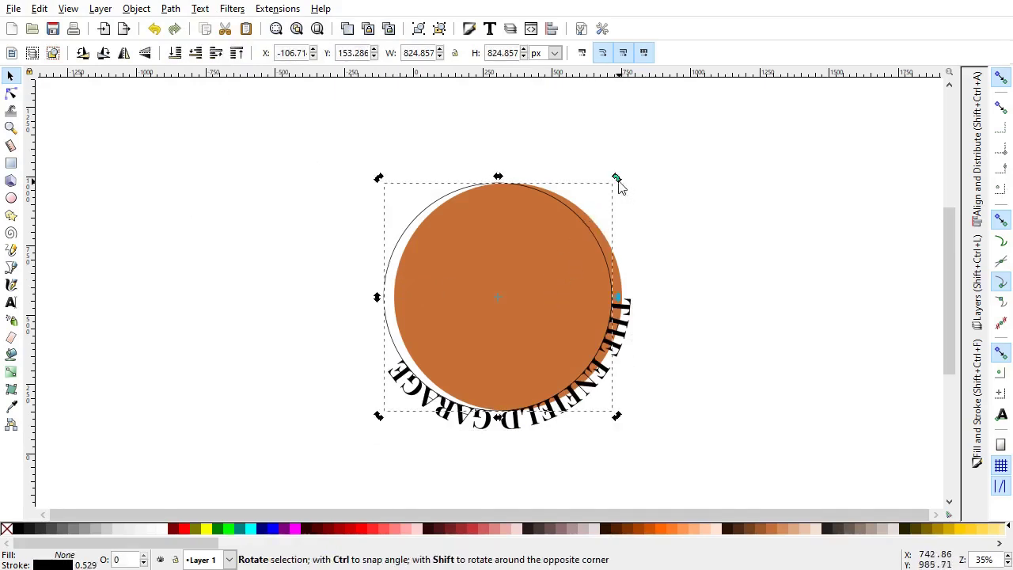
pyautogui.moveTo(615, 179); pyautogui.dragTo(404, 361)
pyautogui.press('shift')
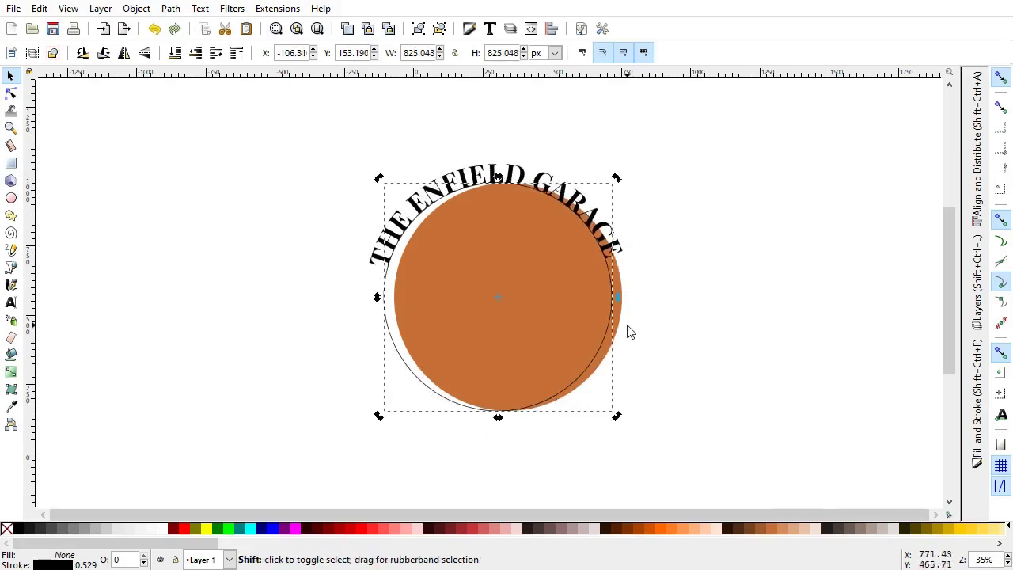
# Centre the outline circle path on the brown circle horizontally and vertically, and remove the stroke from both objects
pyautogui.keyDown('shift'); pyautogui.click(623, 326); pyautogui.keyUp('shift')
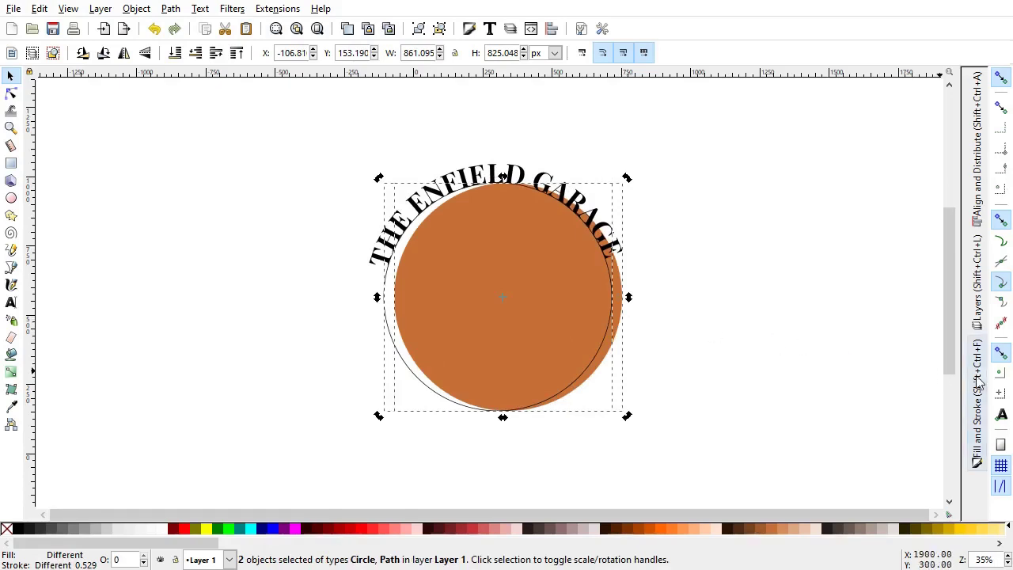
pyautogui.click(977, 183)
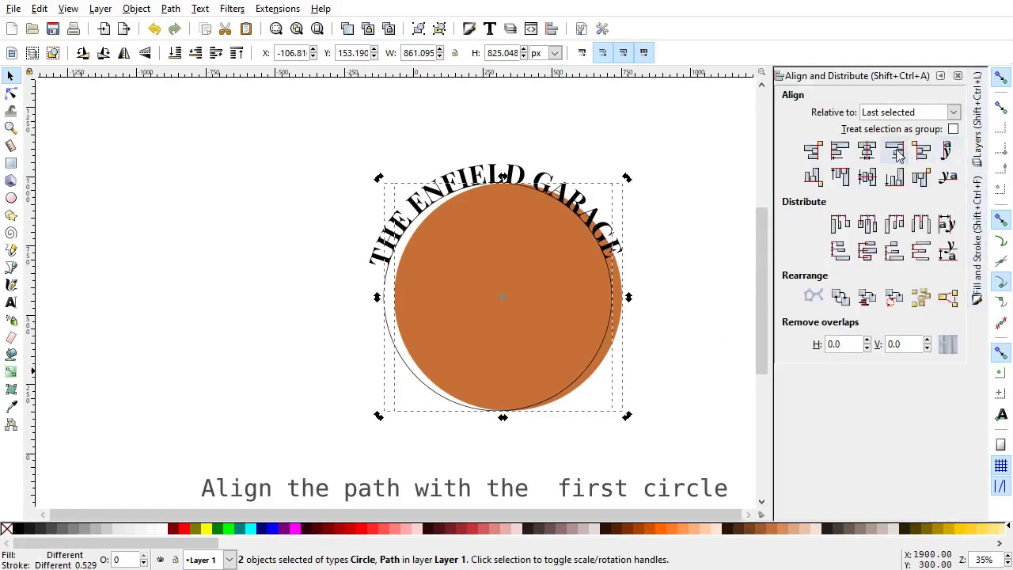
pyautogui.click(866, 151)
pyautogui.click(873, 181)
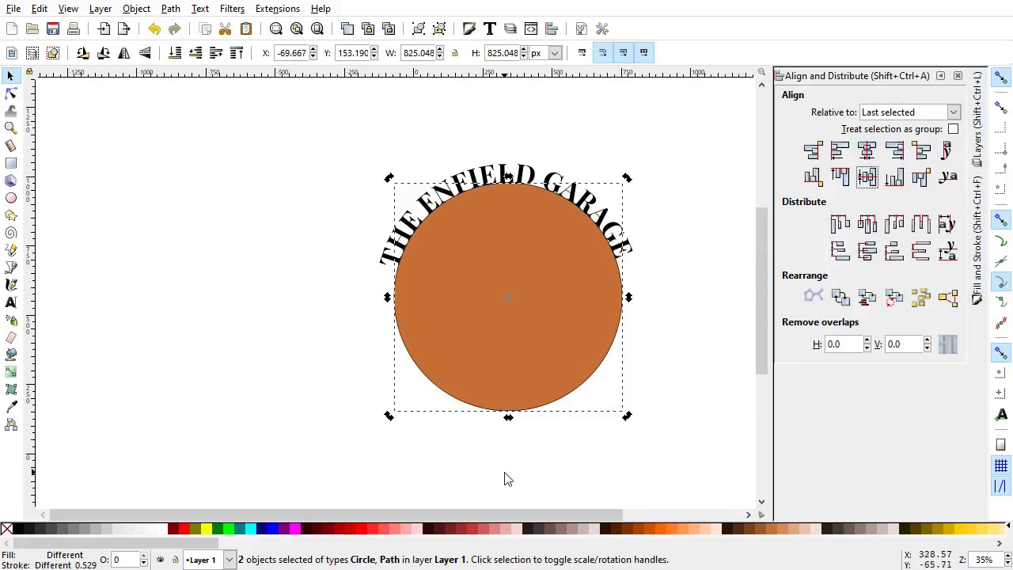
pyautogui.keyDown('shift'); pyautogui.click(7, 530); pyautogui.keyUp('shift')
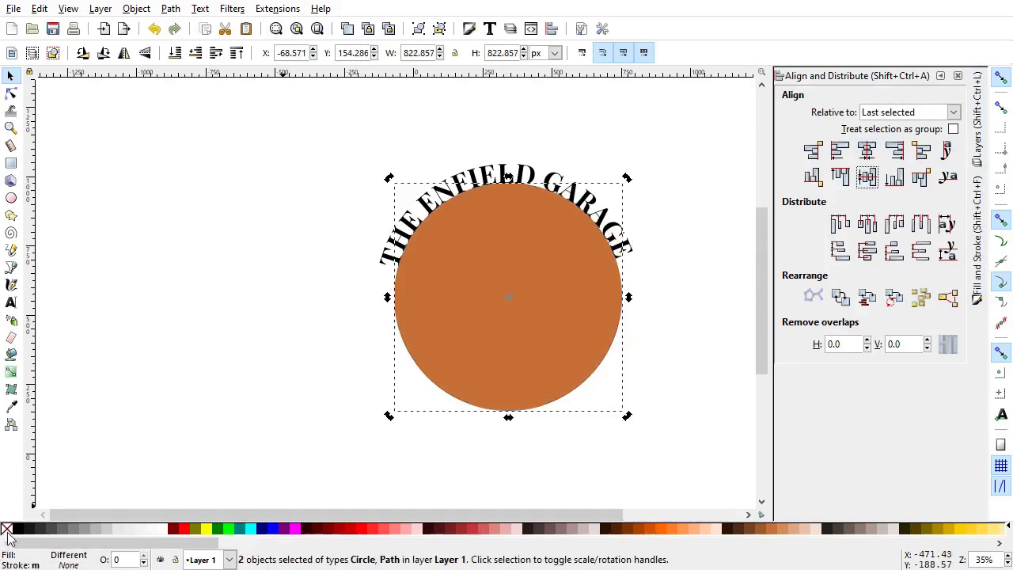
pyautogui.click(677, 367)
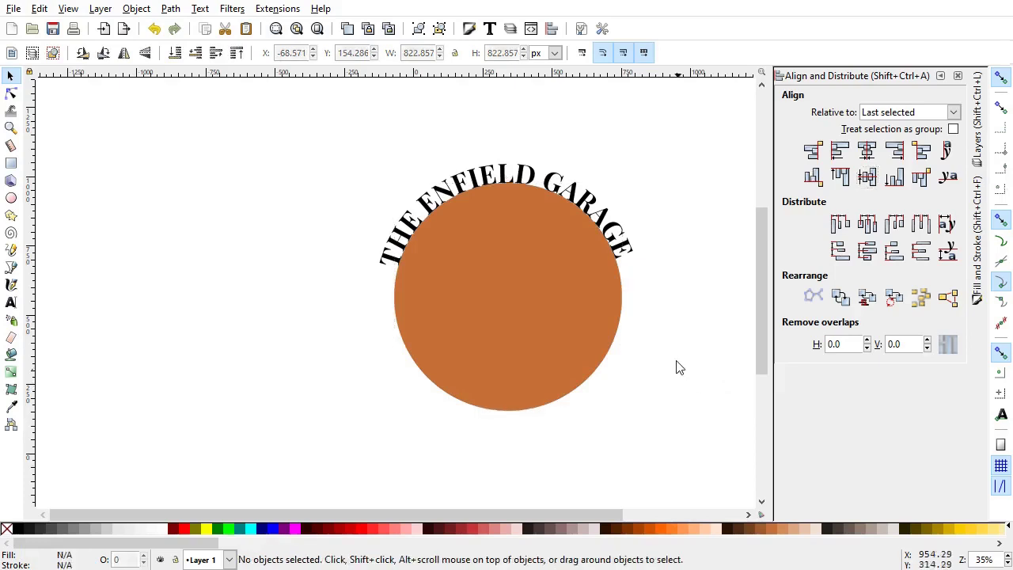
# Enlarge the curved "THE ENFIELD GARAGE" text to about 995 px wide so that a small gap separates it from the brown circle
pyautogui.click(625, 250)
pyautogui.moveTo(640, 277); pyautogui.dragTo(650, 289)
pyautogui.click(679, 328)
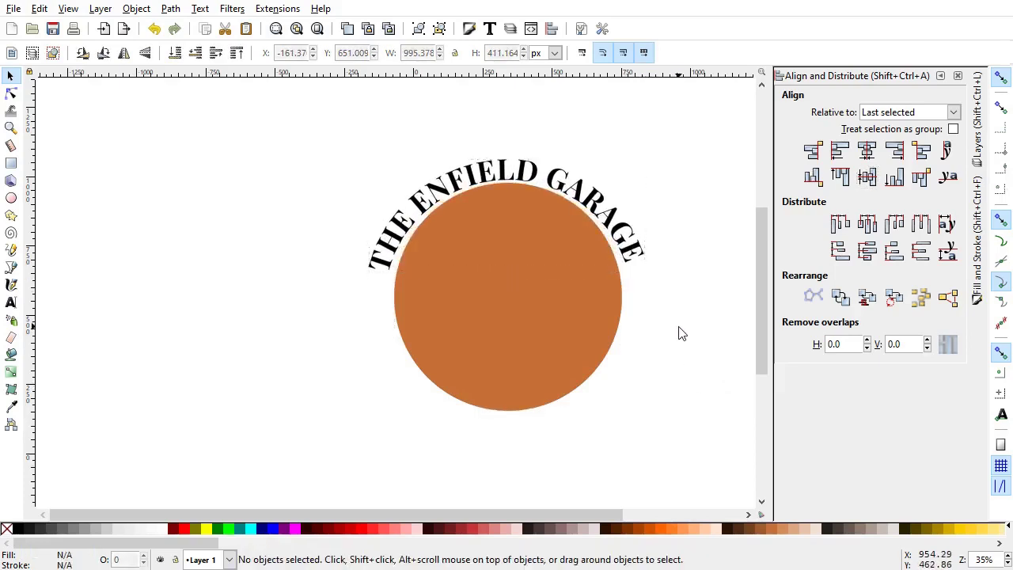
# Import the motorcycle PNG image as an embedded image, with DPI from file and automatic rendering mode
pyautogui.moveTo(642, 341); pyautogui.dragTo(595, 348)
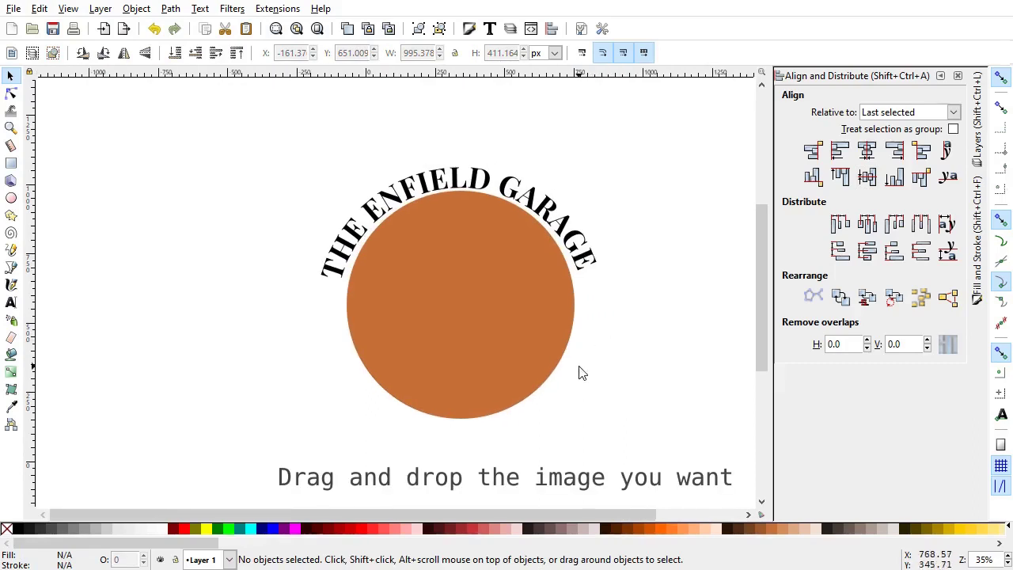
pyautogui.moveTo(369, 563); pyautogui.dragTo(672, 432)
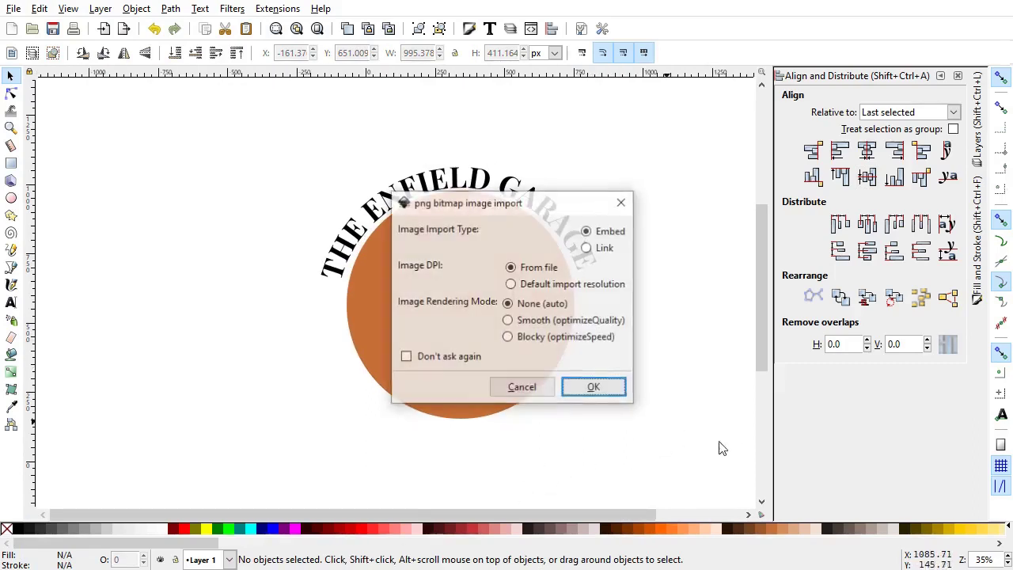
pyautogui.click(595, 387)
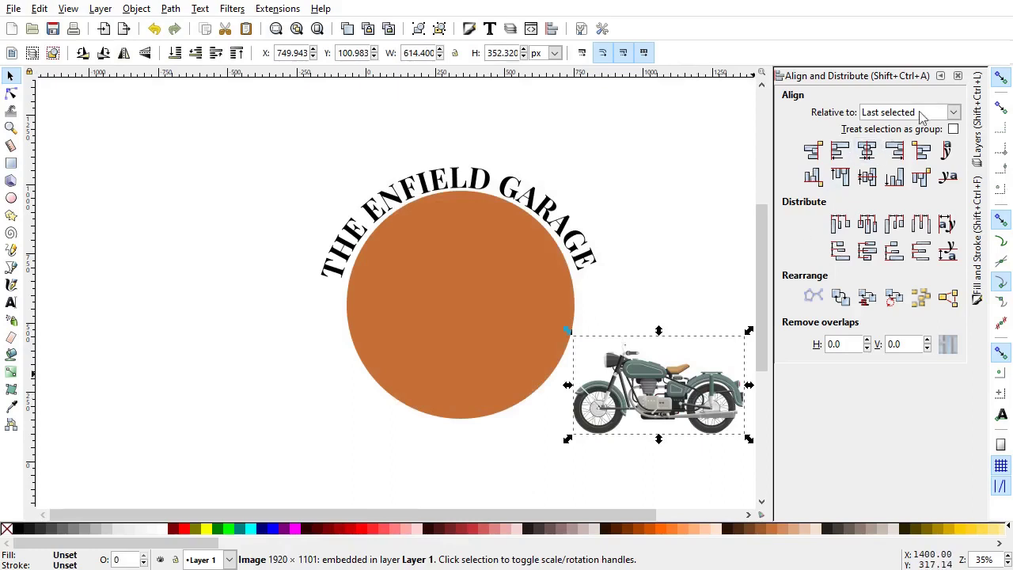
# Collapse the Align and Distribute dialog and move the motorcycle image into the empty area to the right of the brown circle
pyautogui.click(941, 76)
pyautogui.moveTo(766, 402); pyautogui.dragTo(775, 333)
pyautogui.moveTo(675, 391); pyautogui.dragTo(751, 283)
pyautogui.keyDown('ctrl'); pyautogui.scroll(1, 752, 293); pyautogui.keyUp('ctrl')
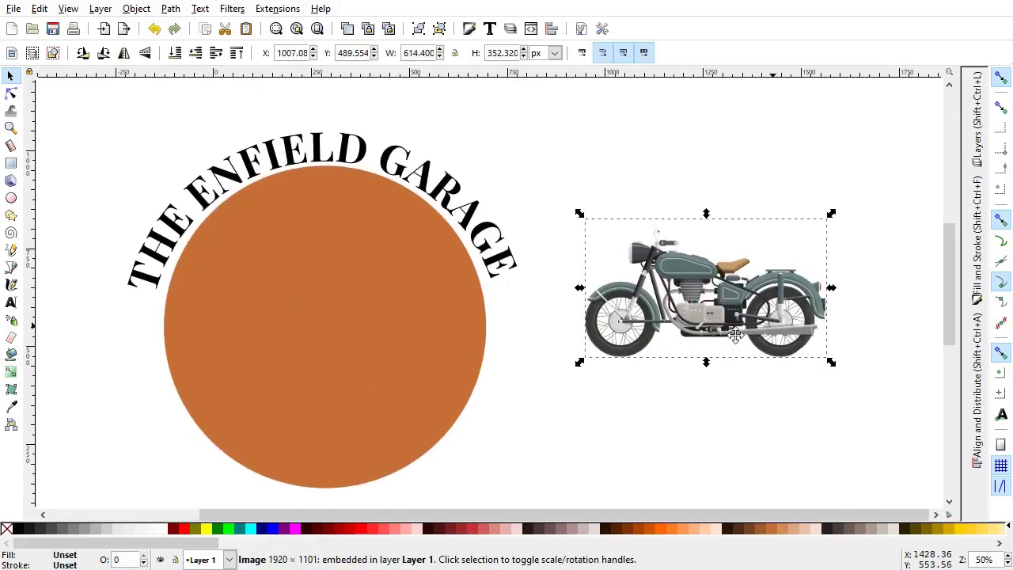
pyautogui.moveTo(736, 336); pyautogui.dragTo(709, 340)
pyautogui.moveTo(663, 285); pyautogui.dragTo(660, 300)
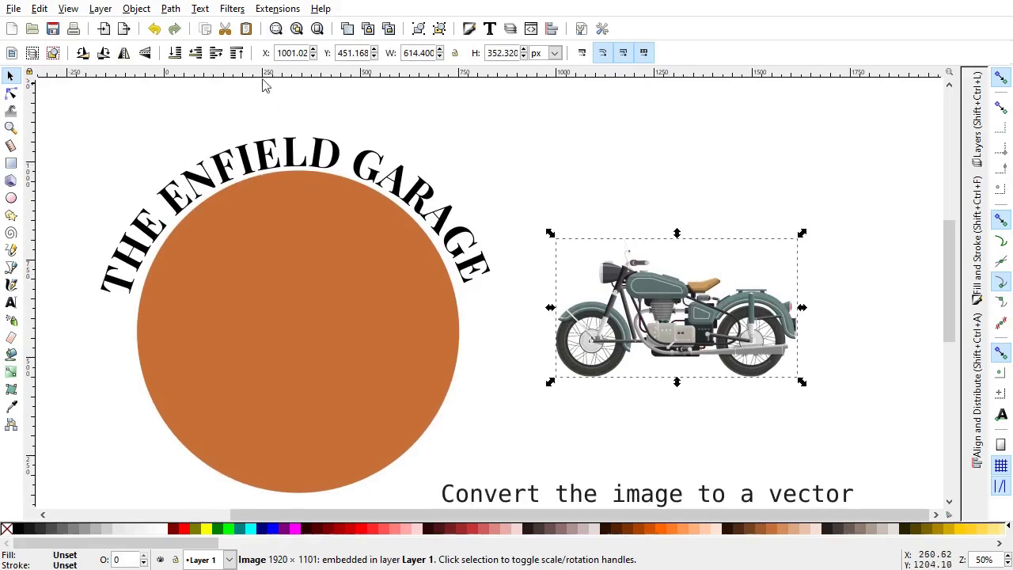
# Trace the motorcycle image into a vector path with Trace Bitmap, using Brightness cutoff at threshold 0.450 with Live Preview enabled
pyautogui.click(172, 11)
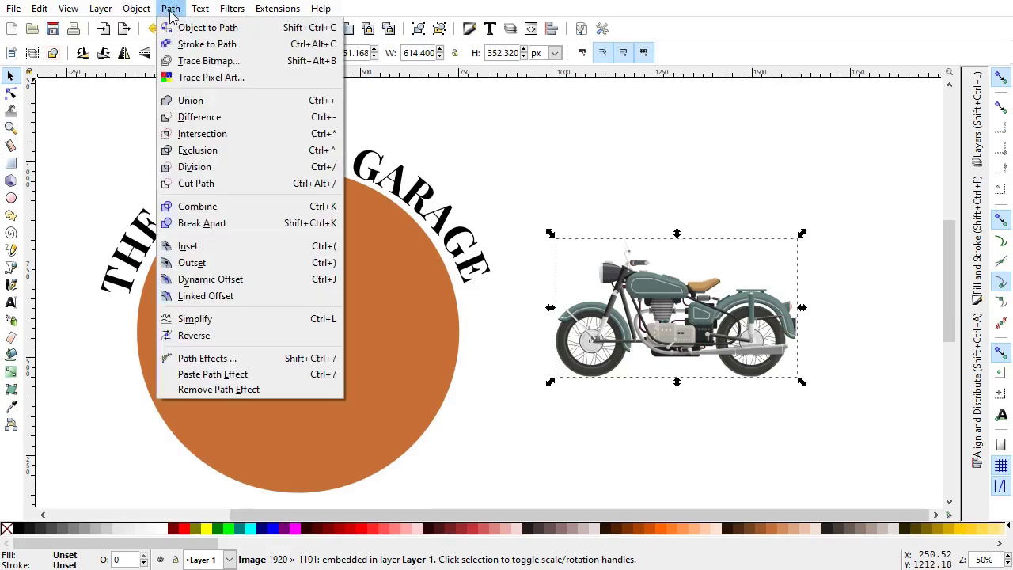
pyautogui.click(176, 61)
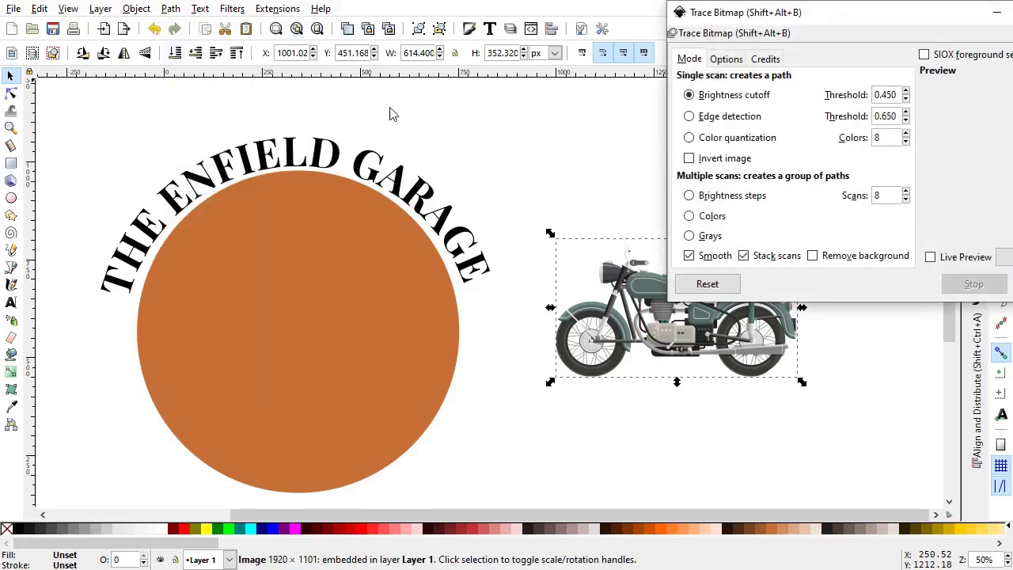
pyautogui.moveTo(850, 22)
pyautogui.mouseDown()
pyautogui.moveTo(440, 30)
pyautogui.moveTo(234, 74)
pyautogui.mouseUp()
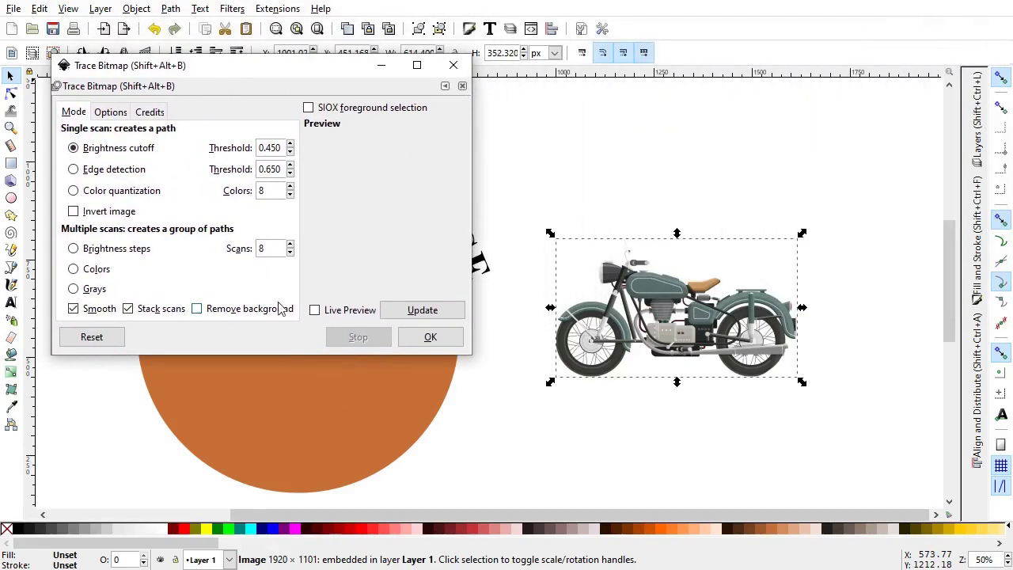
pyautogui.click(314, 310)
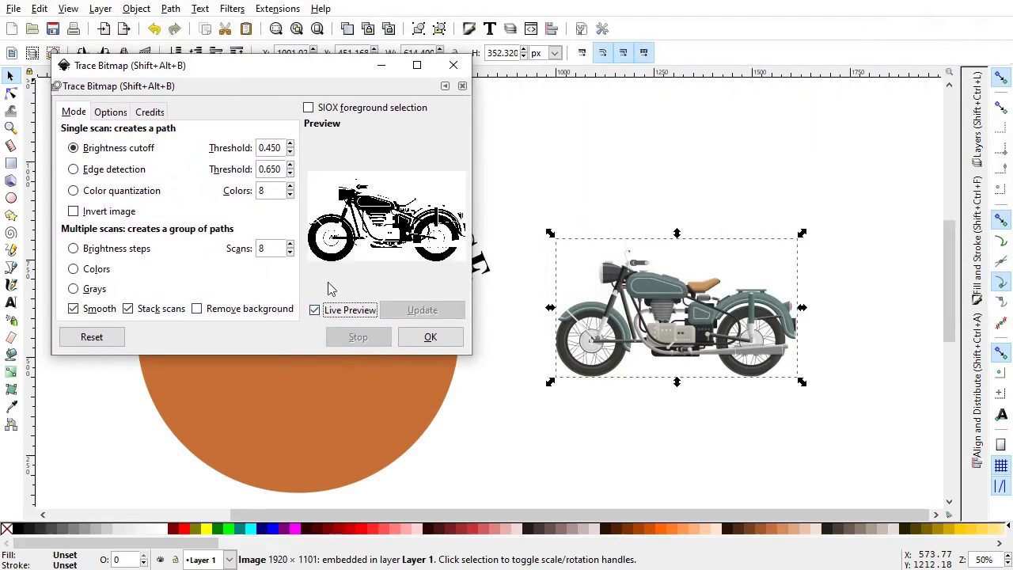
pyautogui.click(72, 170)
pyautogui.press('Up')
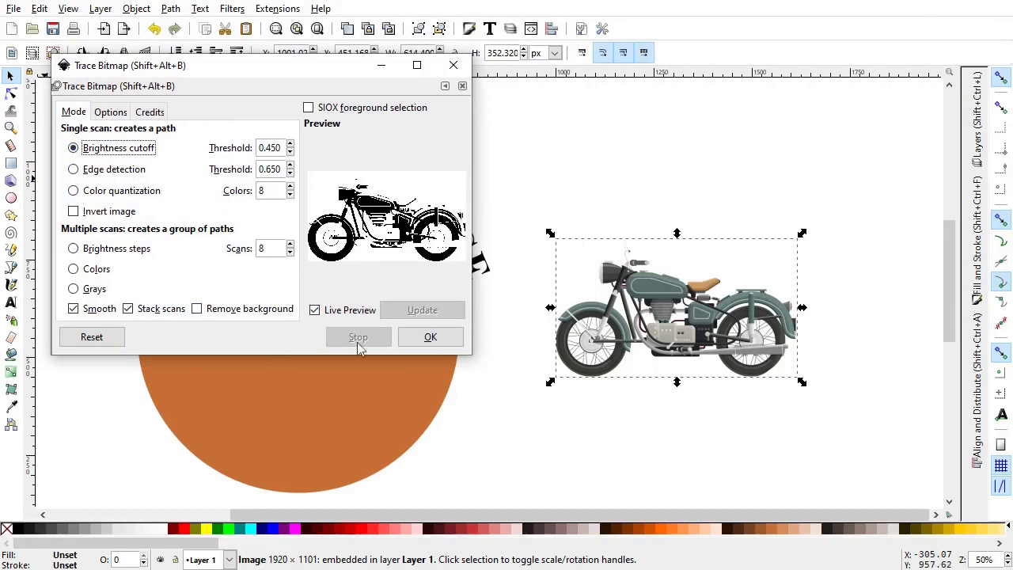
pyautogui.click(400, 345)
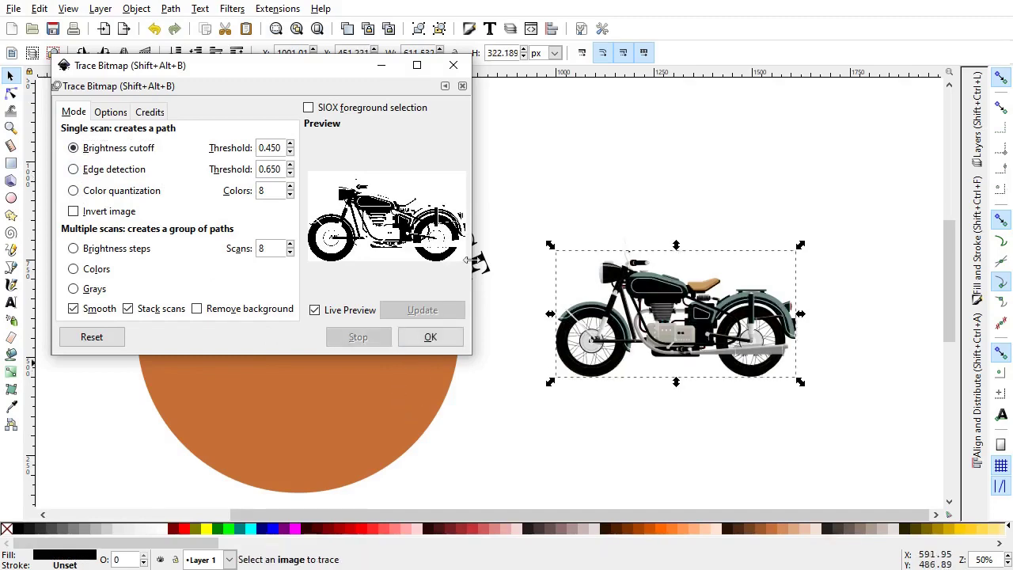
pyautogui.click(452, 64)
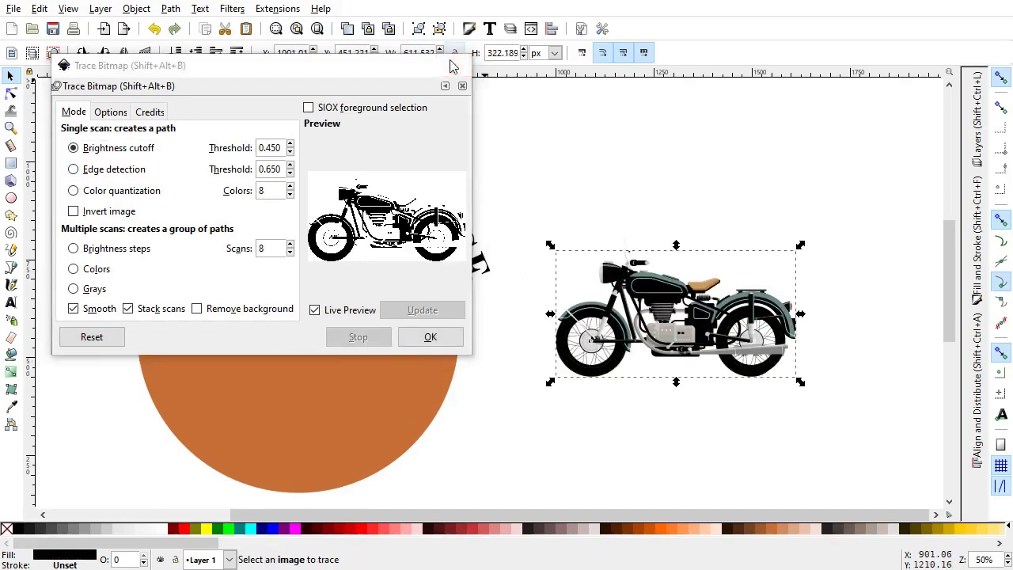
# Move the traced black motorcycle down off the original picture and delete the original colour image
pyautogui.moveTo(649, 291); pyautogui.dragTo(577, 418)
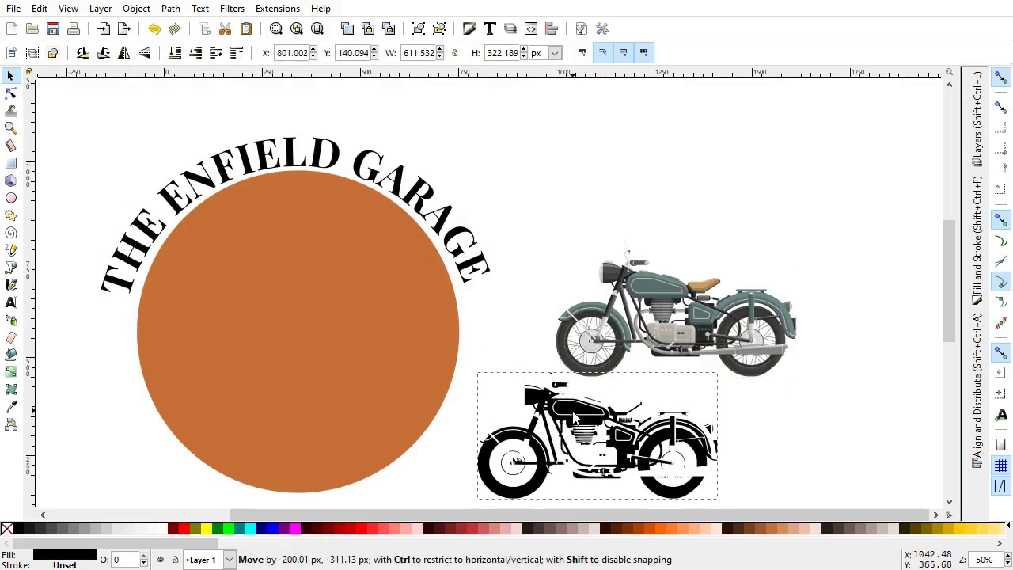
pyautogui.click(649, 286)
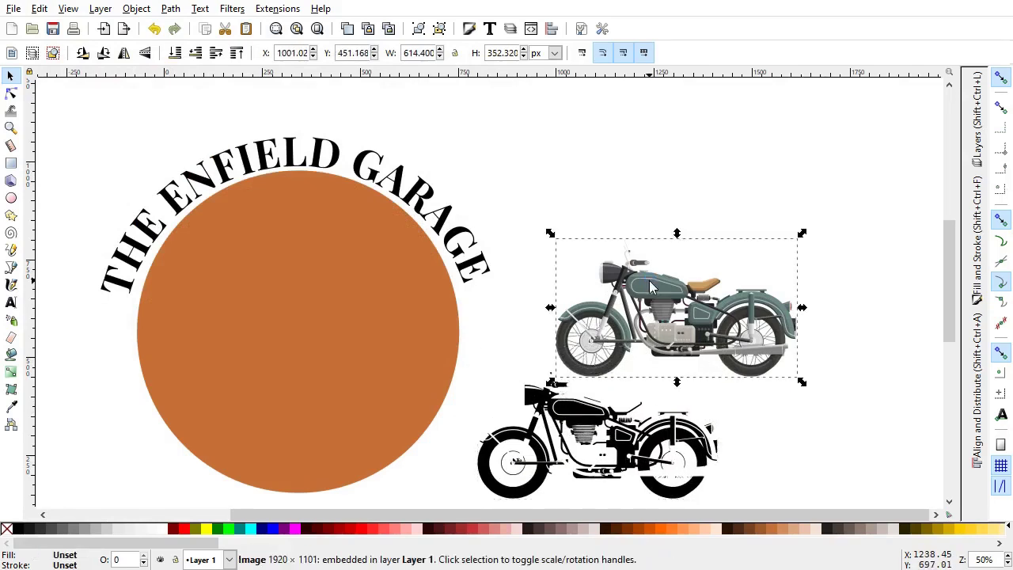
pyautogui.press('Delete')
# Place the traced black motorcycle in the middle of the brown circle and deselect it
pyautogui.moveTo(582, 413)
pyautogui.mouseDown()
pyautogui.moveTo(325, 314)
pyautogui.moveTo(290, 320)
pyautogui.moveTo(289, 299)
pyautogui.moveTo(295, 311)
pyautogui.mouseUp()
pyautogui.moveTo(509, 418)
pyautogui.mouseDown()
pyautogui.moveTo(584, 407)
pyautogui.moveTo(688, 411)
pyautogui.mouseUp()
pyautogui.click(688, 411)
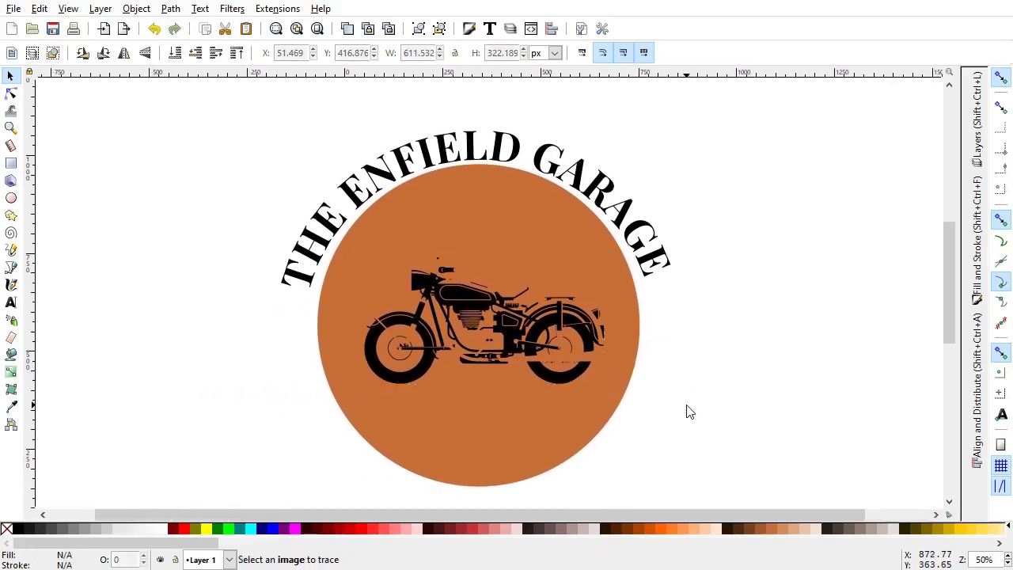
pyautogui.moveTo(690, 412); pyautogui.dragTo(655, 396)
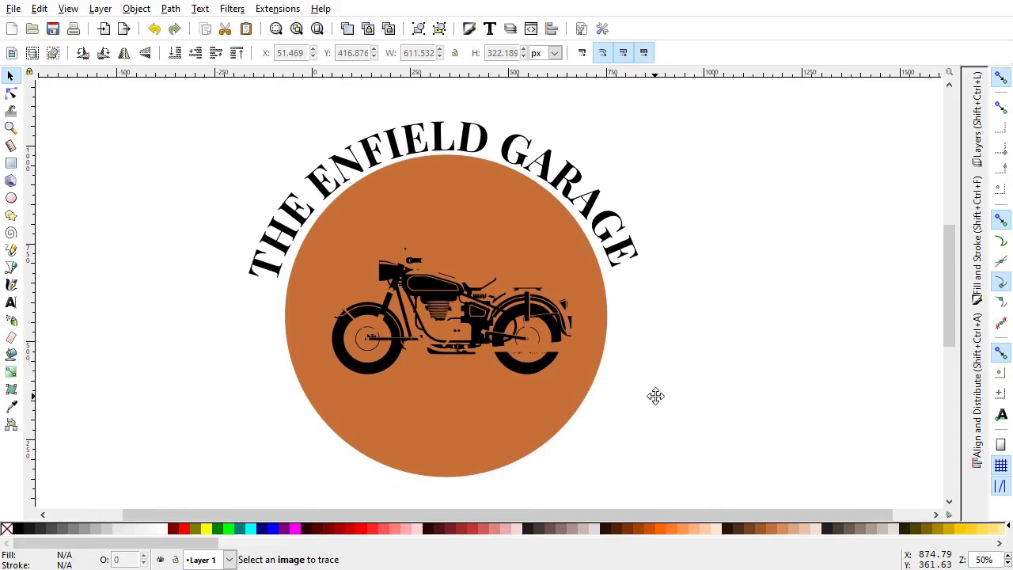
# Duplicate the brown circle and place the copy beside the badge, on its right
pyautogui.click(551, 430)
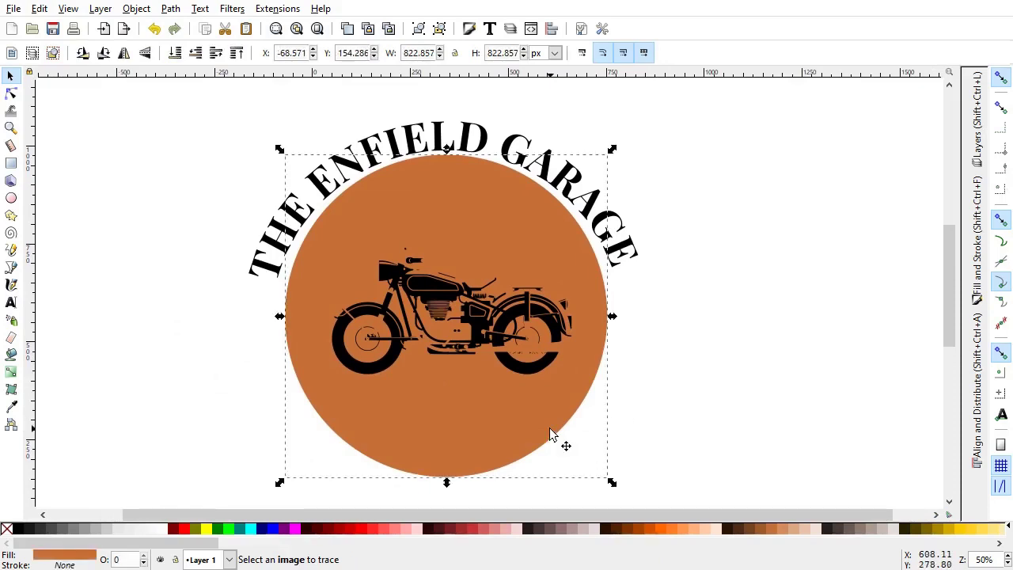
pyautogui.click(39, 9)
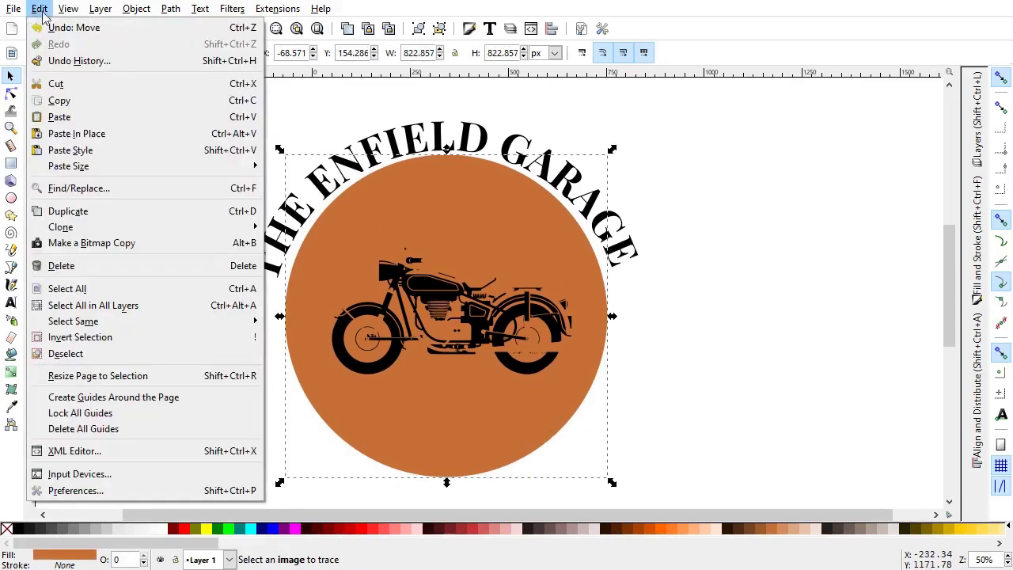
pyautogui.click(68, 212)
pyautogui.moveTo(456, 313); pyautogui.dragTo(818, 357)
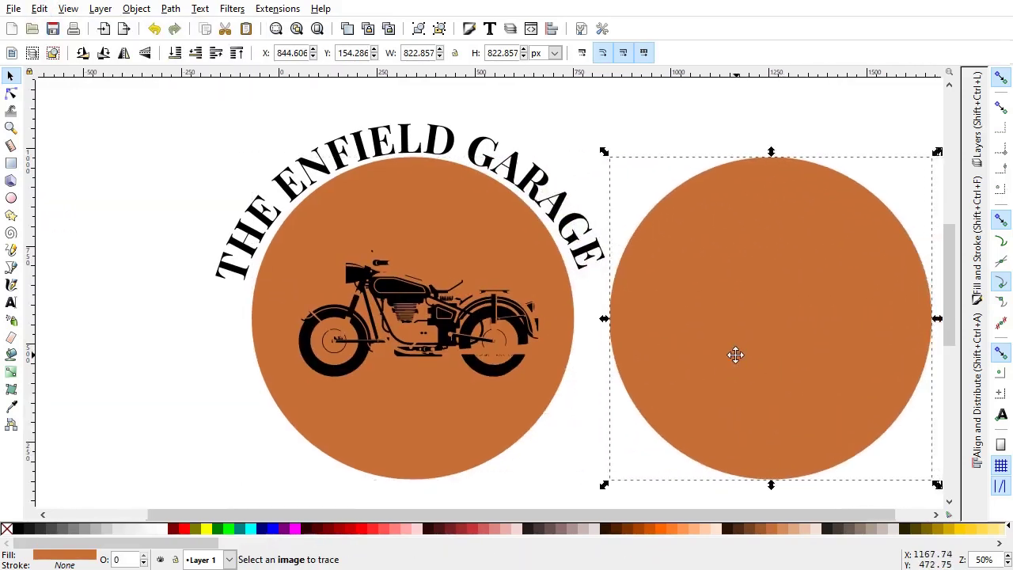
pyautogui.moveTo(735, 355); pyautogui.dragTo(559, 338)
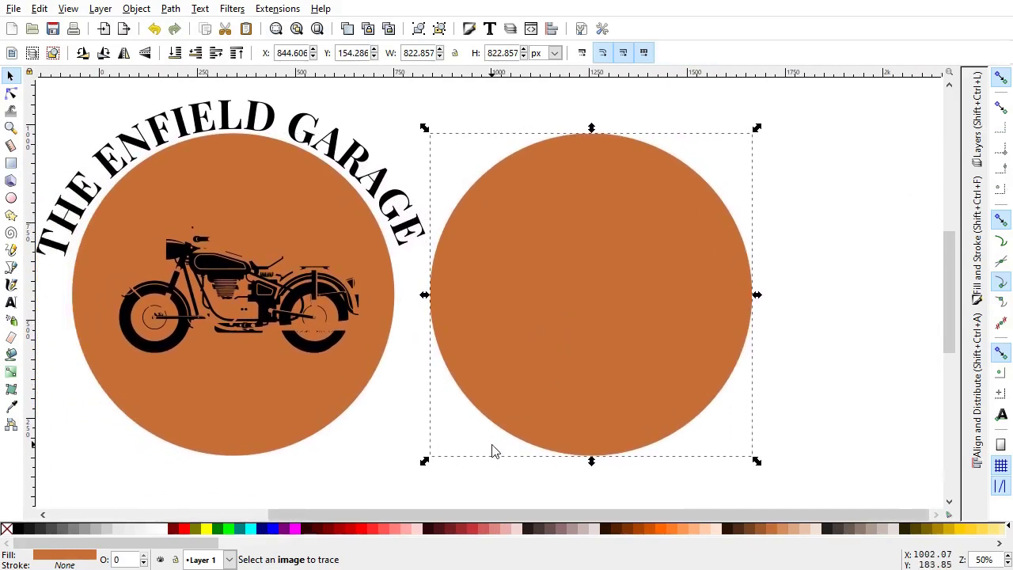
# Switch to GIMP and desaturate the abstract scratched texture image using the Value (HSV) mode
pyautogui.click(443, 473)
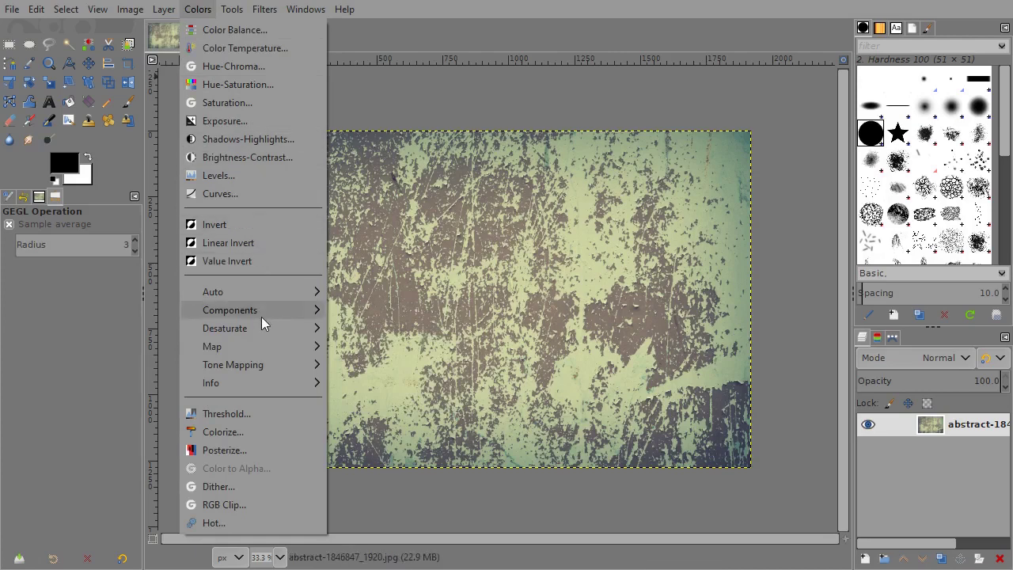
pyautogui.moveTo(264, 329)
pyautogui.click(355, 346)
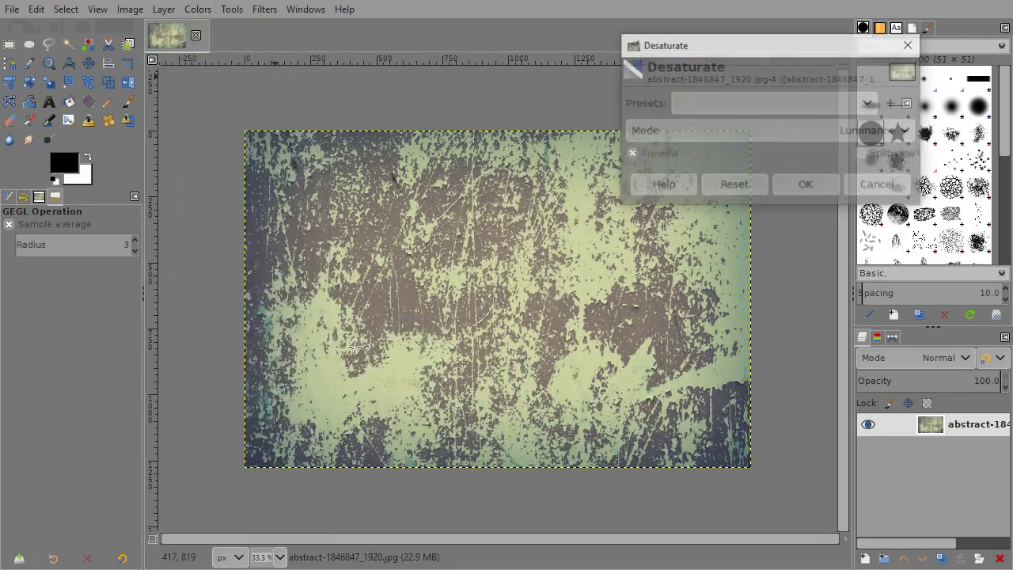
pyautogui.scroll(-2, 797, 136)
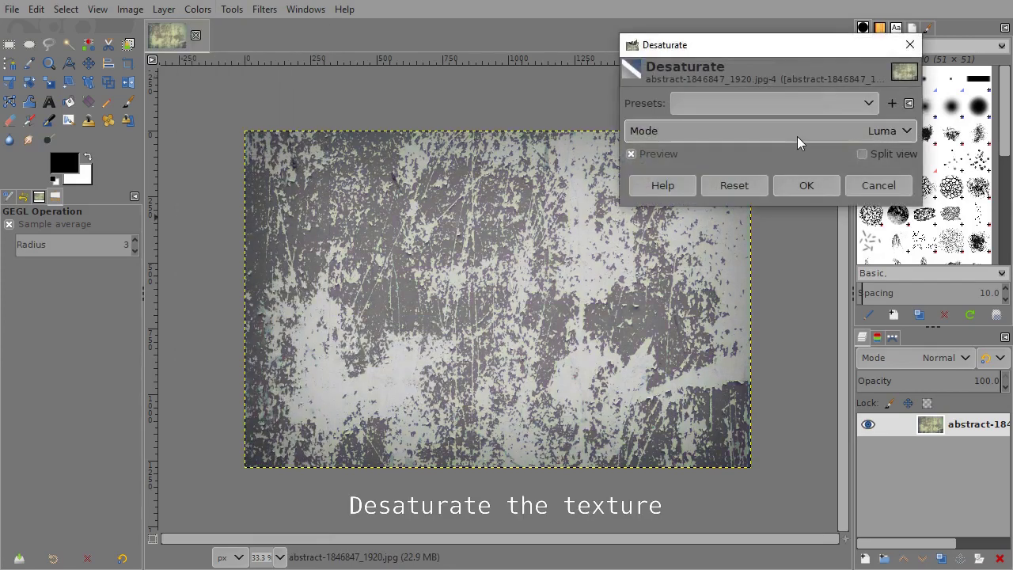
pyautogui.scroll(-2, 797, 136)
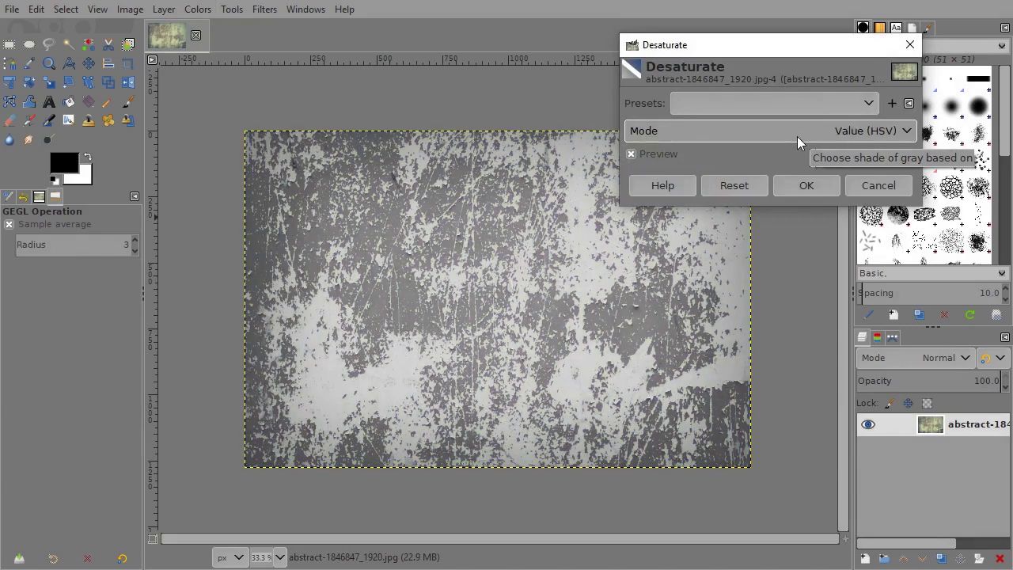
pyautogui.click(803, 183)
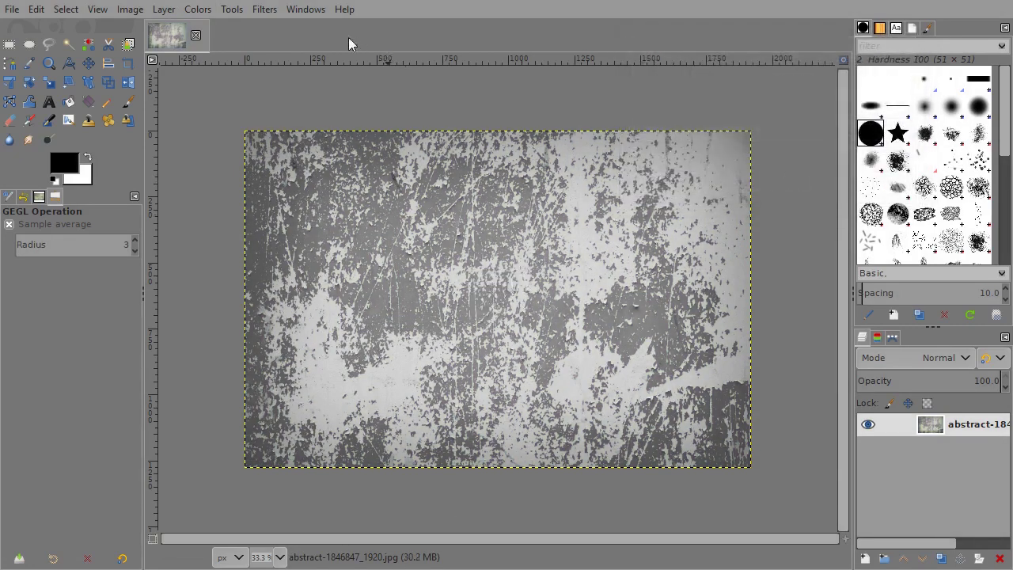
# Darken the texture's midtones with Levels by setting the input gamma of the Value channel to 0.47
pyautogui.click(208, 10)
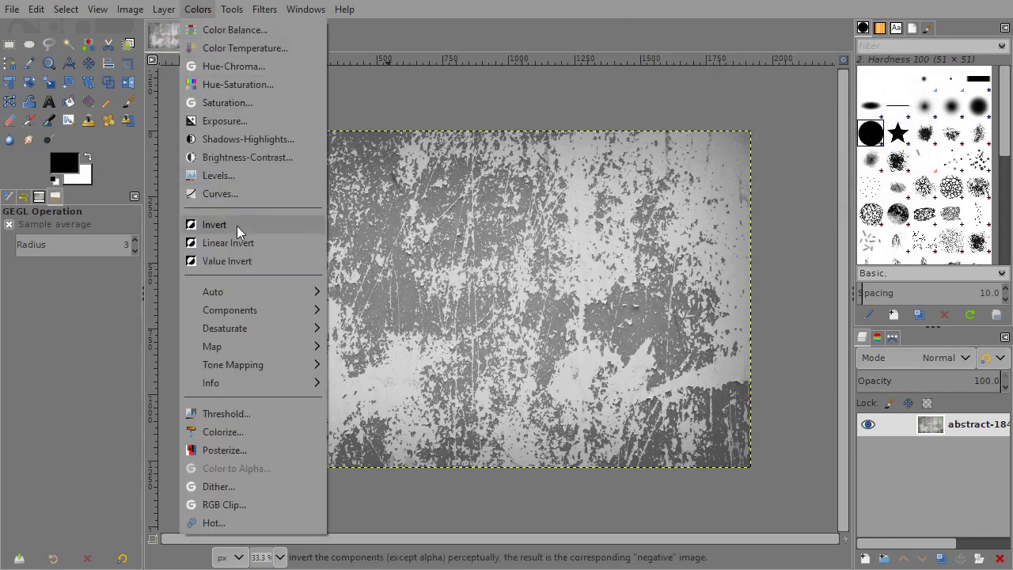
pyautogui.click(235, 178)
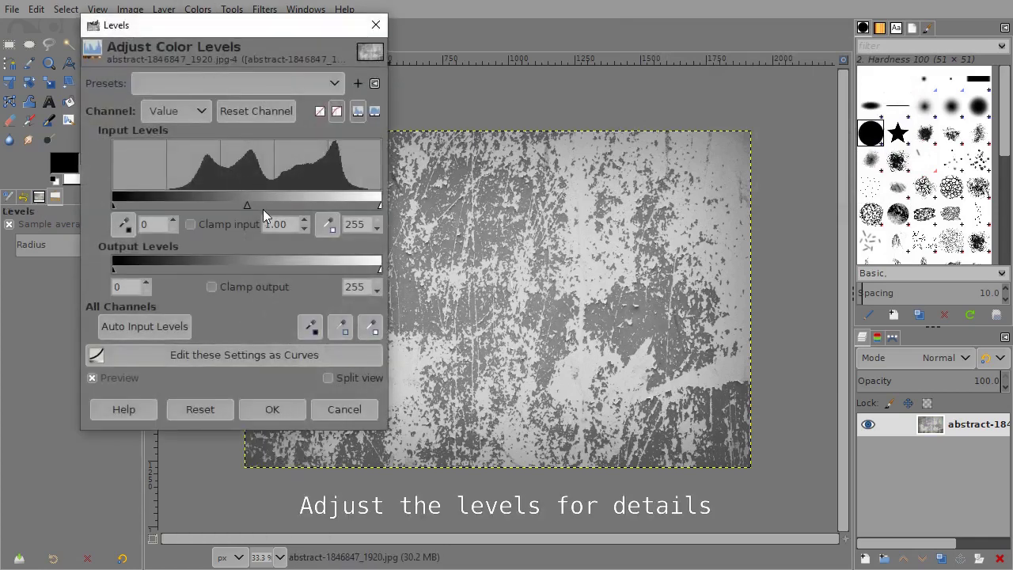
pyautogui.moveTo(245, 205); pyautogui.dragTo(291, 207)
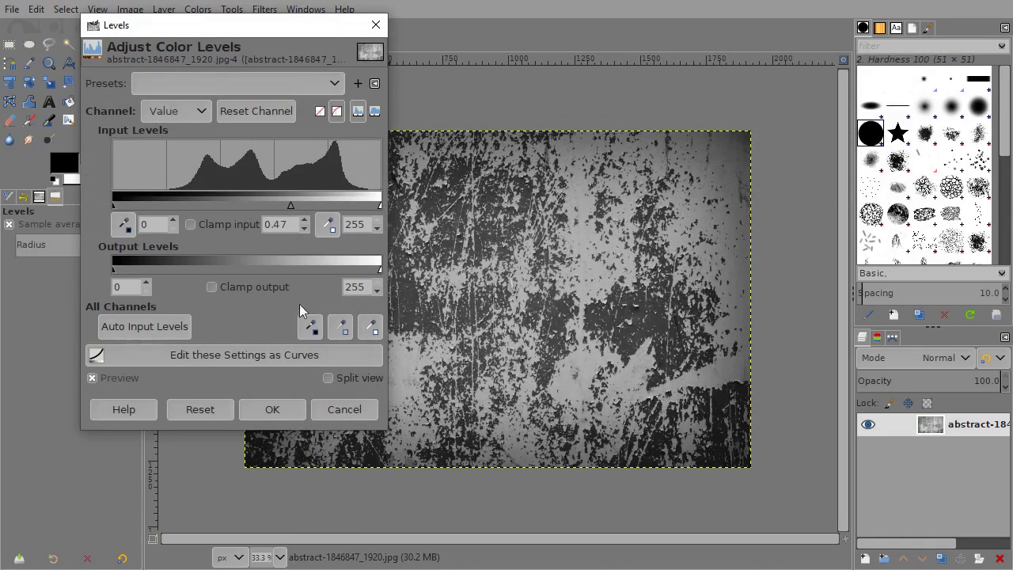
pyautogui.click(290, 411)
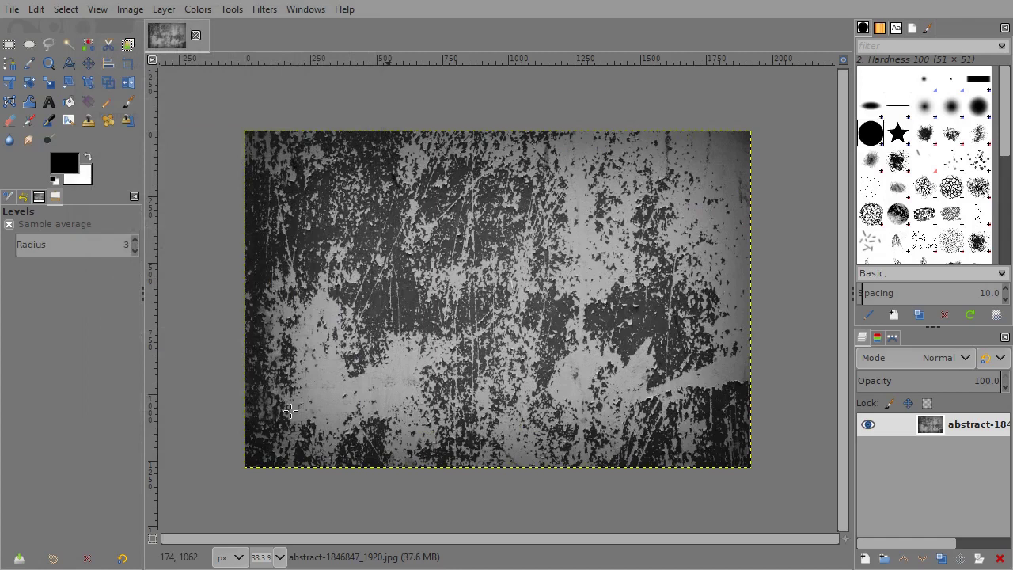
# Export the darkened texture from GIMP, switch to Inkscape and import the JPEG as an embedded image
pyautogui.click(12, 10)
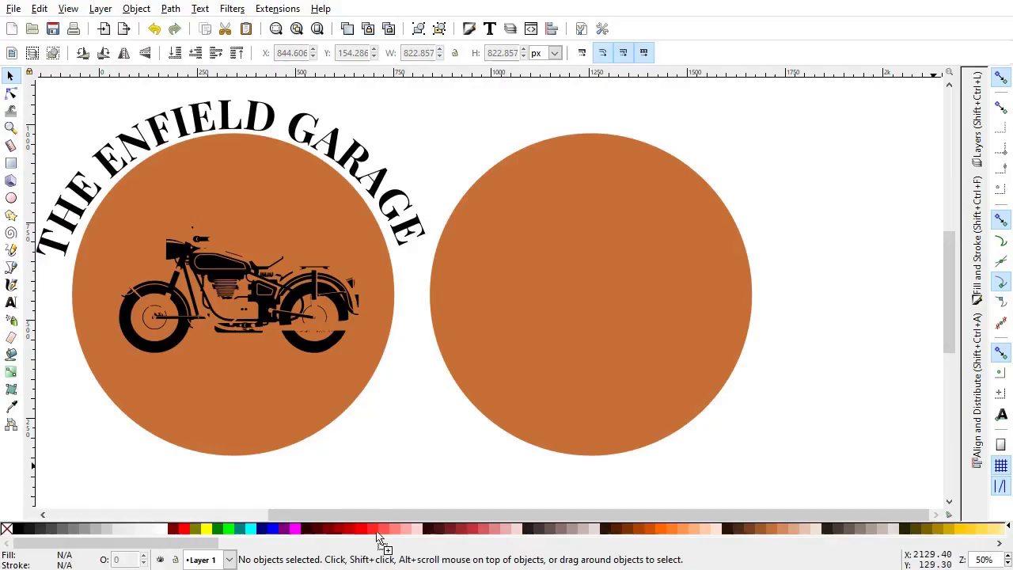
pyautogui.moveTo(707, 369); pyautogui.dragTo(707, 369)
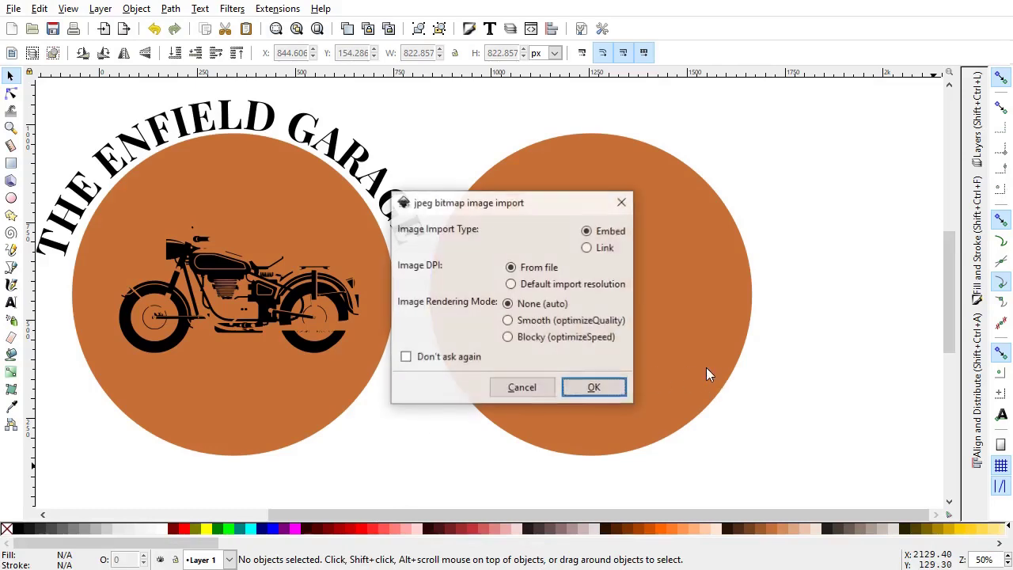
pyautogui.click(594, 388)
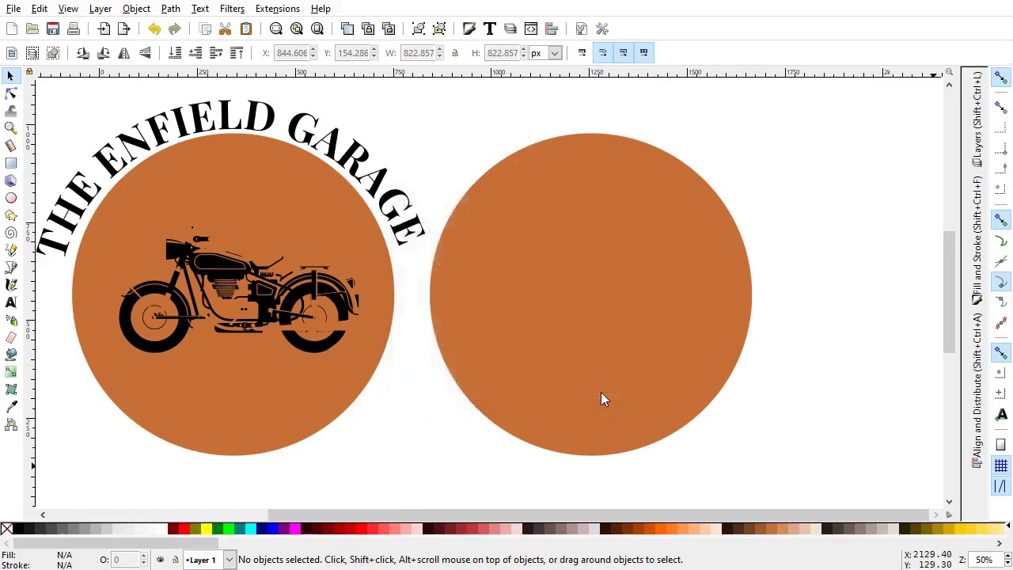
# Scale the texture image to about 1280 by 851 px and place it over the duplicate brown circle
pyautogui.scroll(-1, 601, 393)
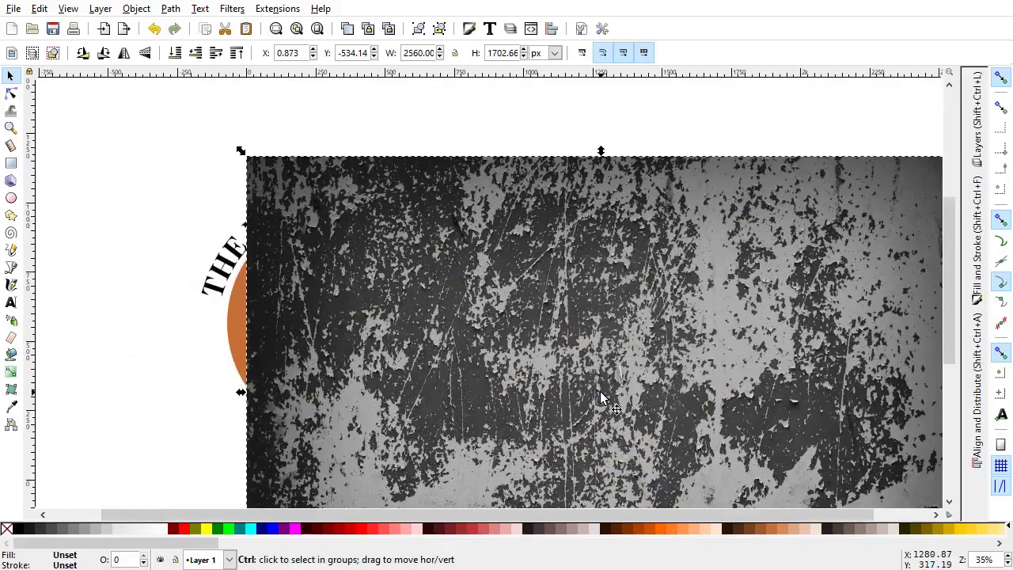
pyautogui.scroll(-3, 602, 398)
pyautogui.hscroll(3, 602, 398)
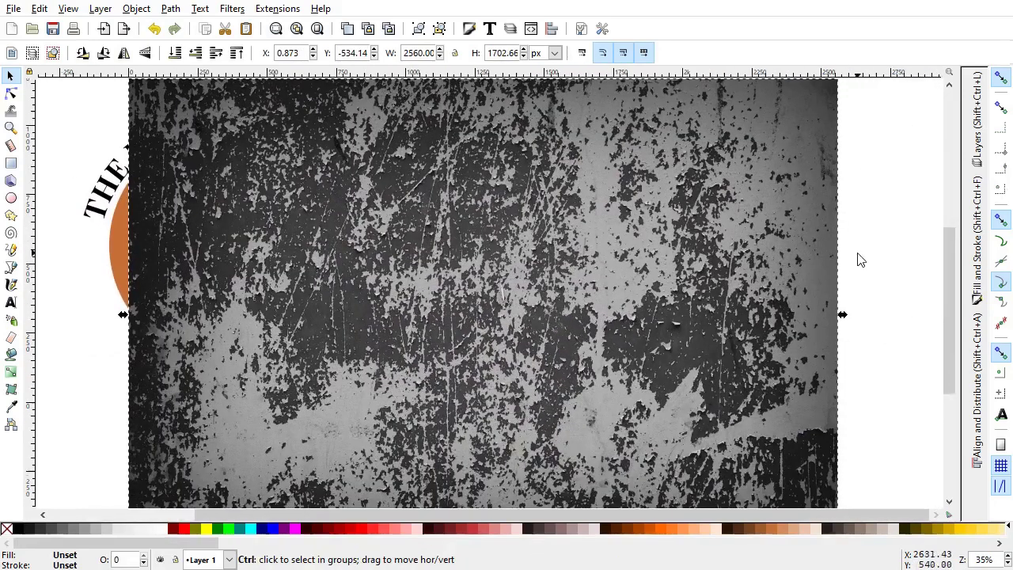
pyautogui.moveTo(844, 317); pyautogui.dragTo(660, 328)
pyautogui.moveTo(578, 322); pyautogui.dragTo(578, 273)
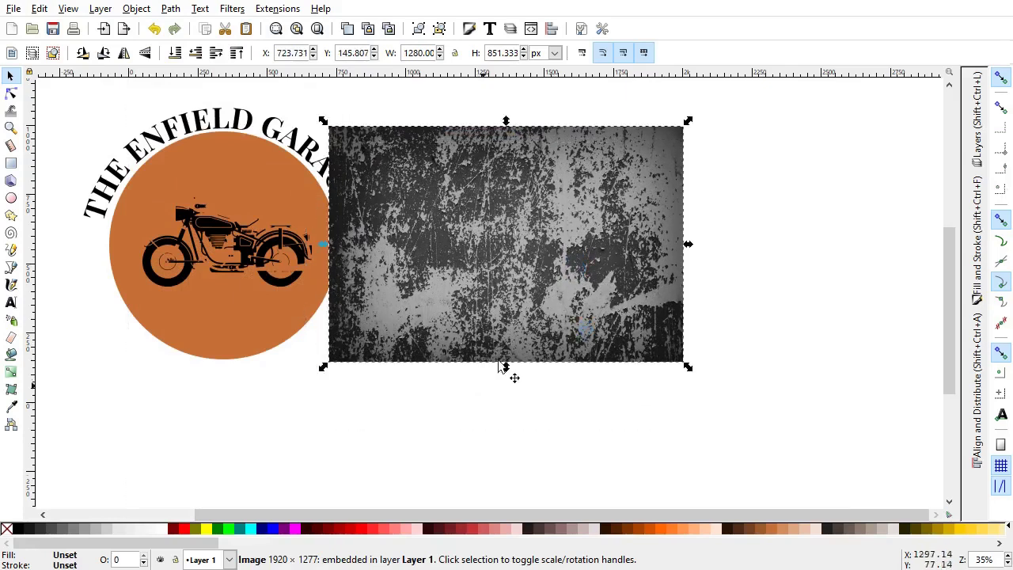
pyautogui.moveTo(508, 258); pyautogui.dragTo(584, 273)
pyautogui.moveTo(372, 263); pyautogui.dragTo(489, 279)
pyautogui.click(729, 315)
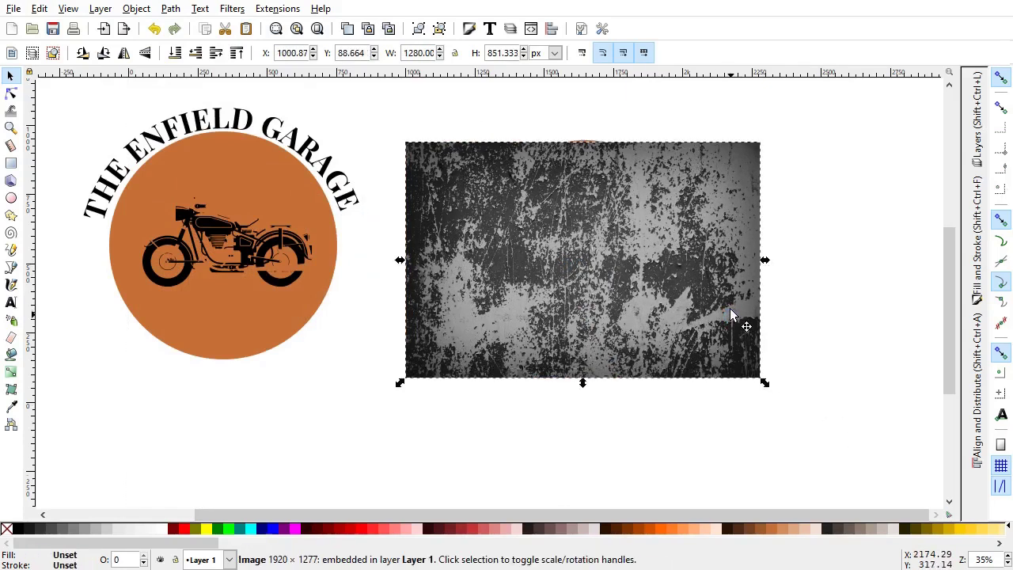
# Select both the texture and the duplicate circle beneath it, and set the texture as the circle's mask
pyautogui.moveTo(770, 395); pyautogui.dragTo(411, 132)
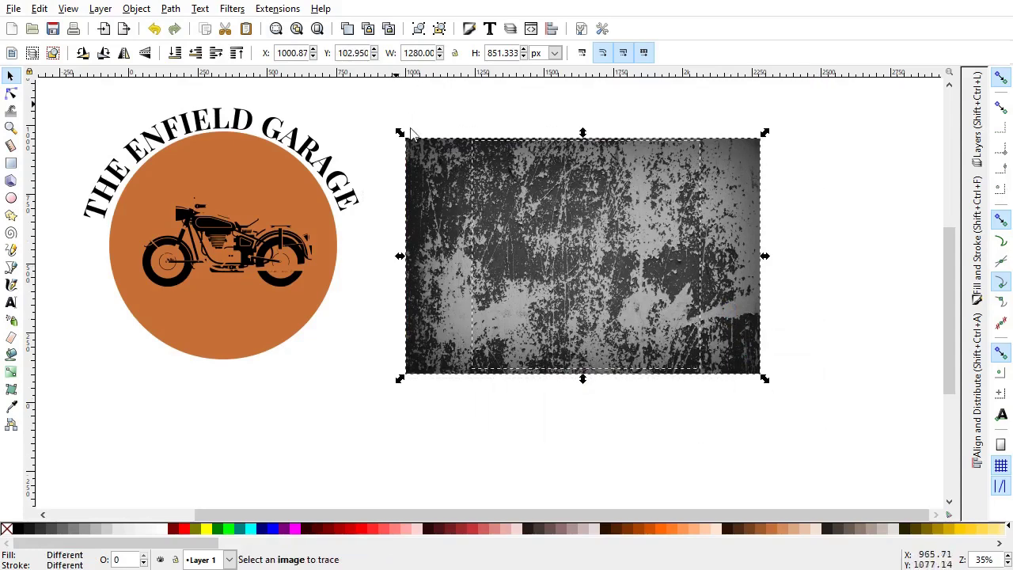
pyautogui.rightClick(583, 292)
pyautogui.click(598, 316)
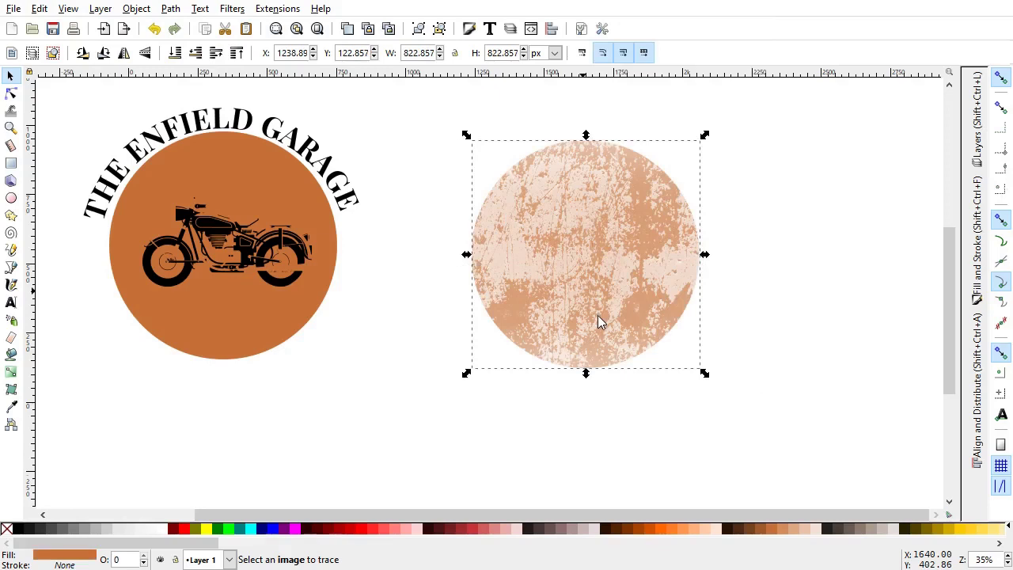
# Move the masked circle onto the badge's brown circle and nudge it slightly left and up
pyautogui.moveTo(543, 337); pyautogui.dragTo(181, 319)
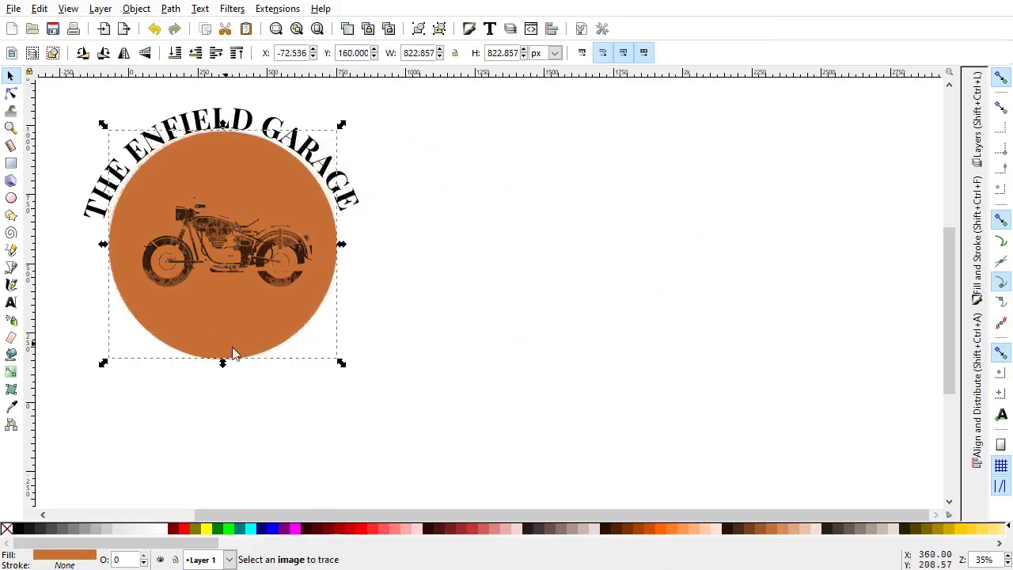
pyautogui.moveTo(240, 350); pyautogui.dragTo(367, 396)
pyautogui.scroll(1, 388, 366)
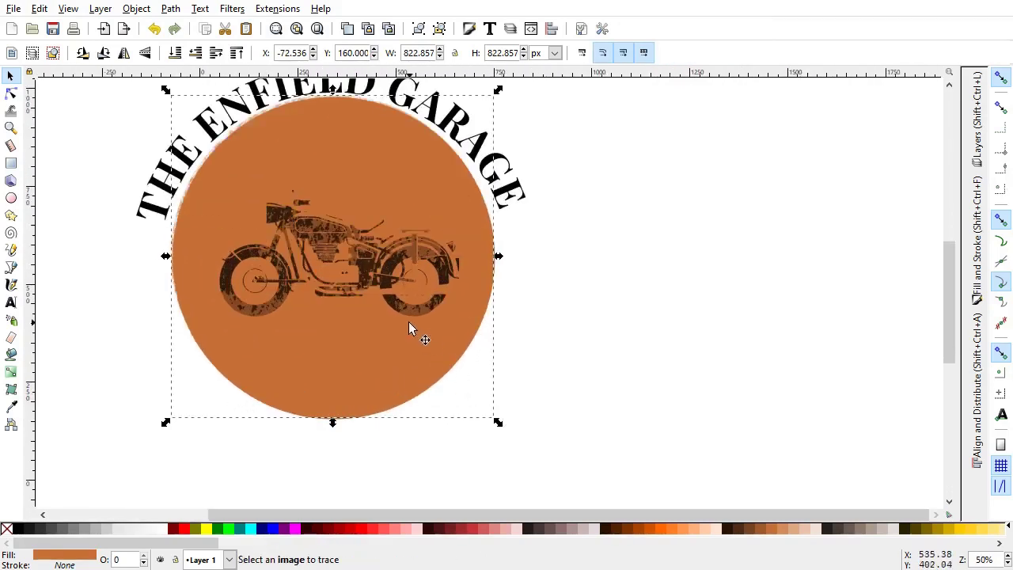
pyautogui.press('Left')
pyautogui.press('Up')
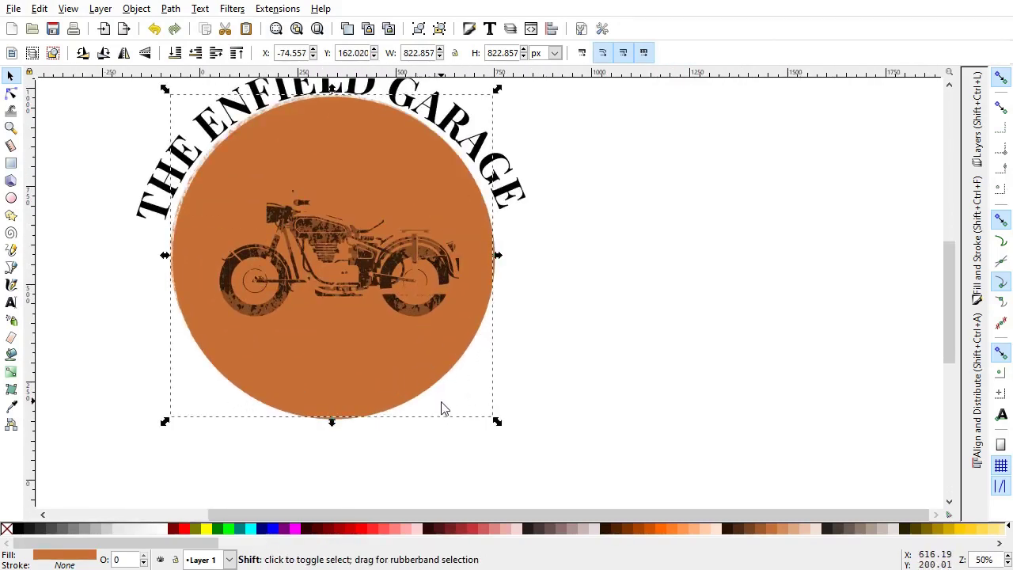
# Center the masked circle and the badge's brown circle on each other horizontally and vertically, relative to the last selected, and deselect
pyautogui.press('Escape')
pyautogui.click(399, 389)
pyautogui.click(977, 349)
pyautogui.click(867, 151)
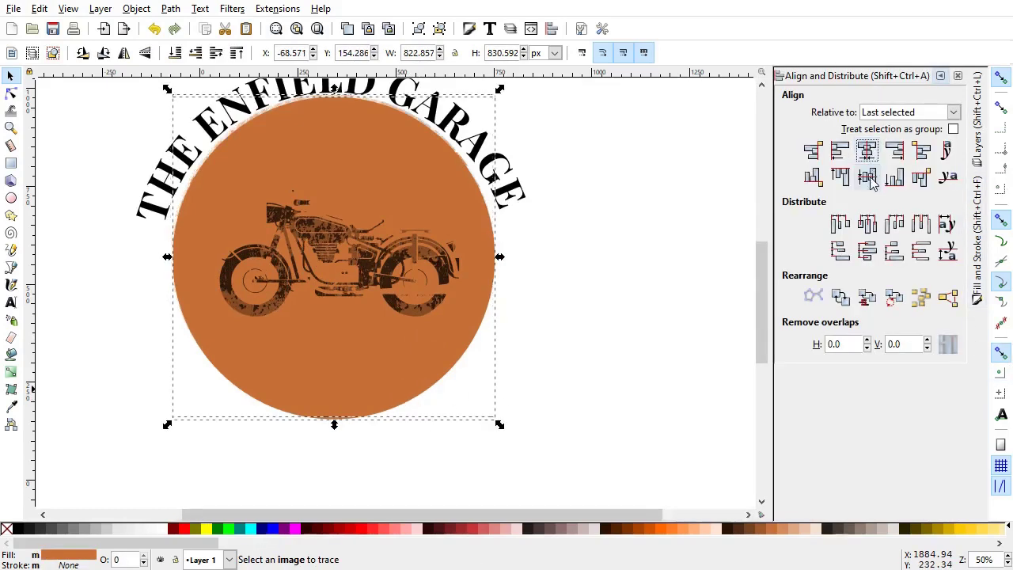
pyautogui.click(868, 177)
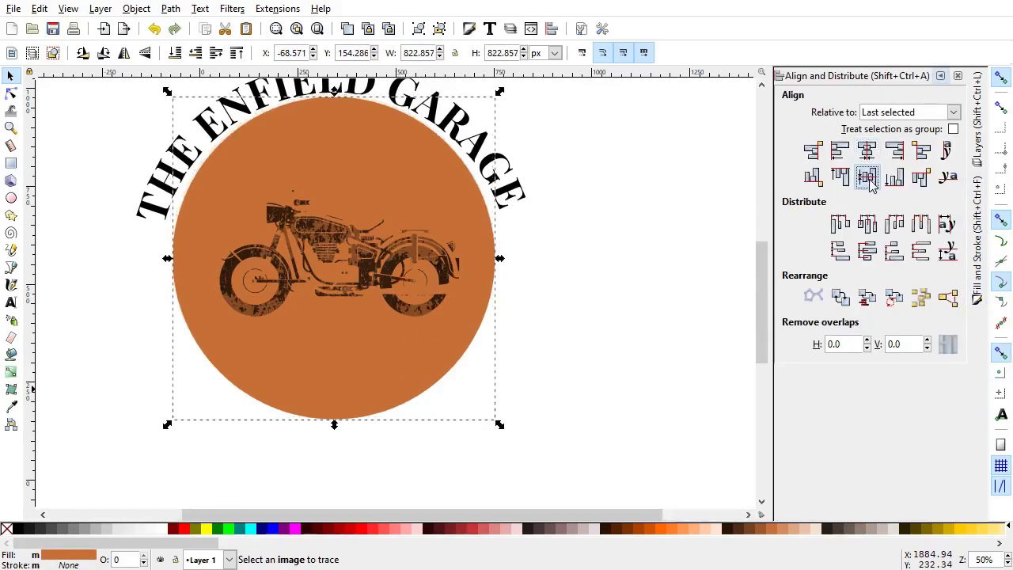
pyautogui.click(610, 331)
# Lower the masked circle behind the motorcycle, recolor its fill to a dark brown and deselect it
pyautogui.click(330, 239)
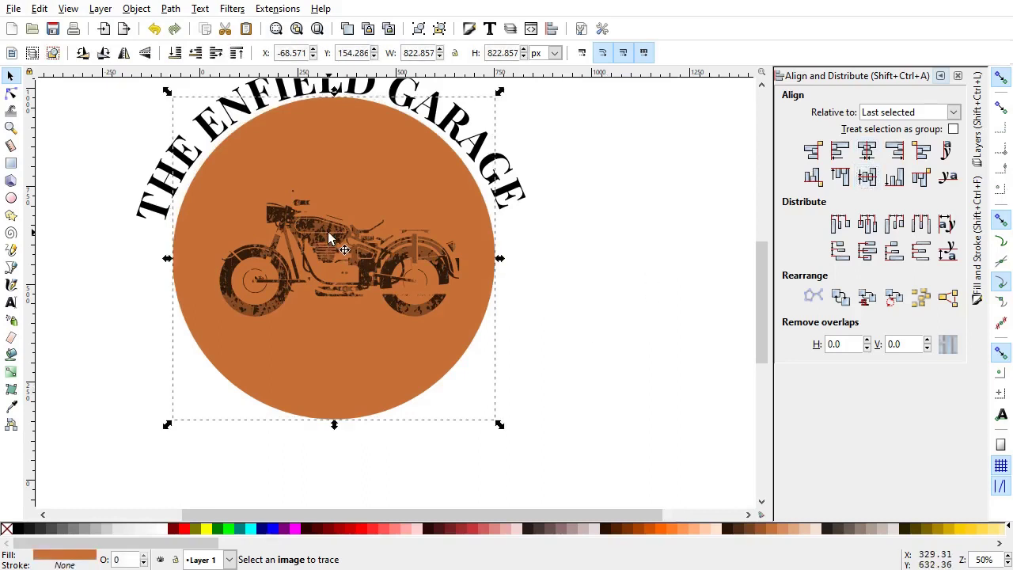
pyautogui.click(136, 8)
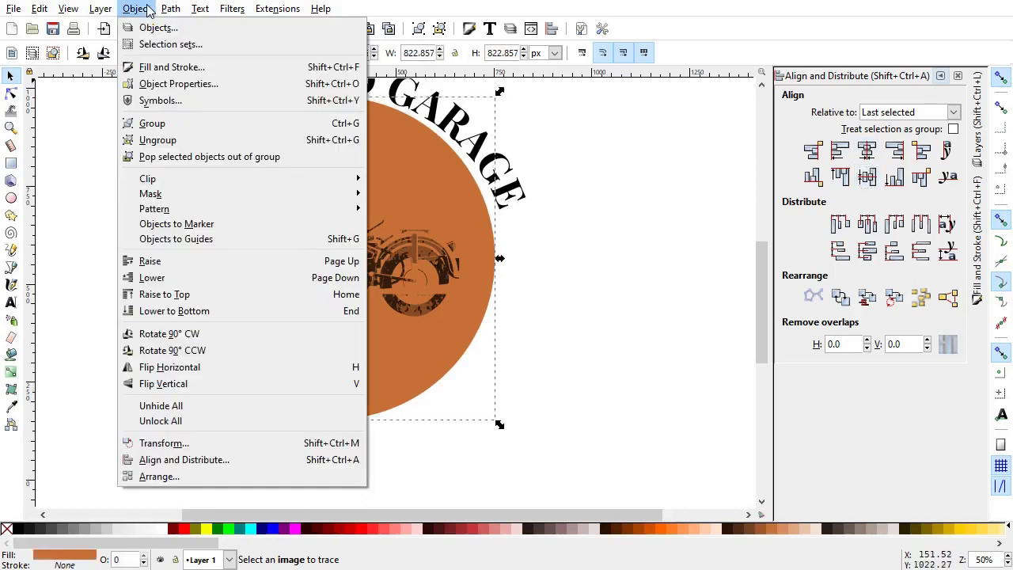
pyautogui.click(171, 277)
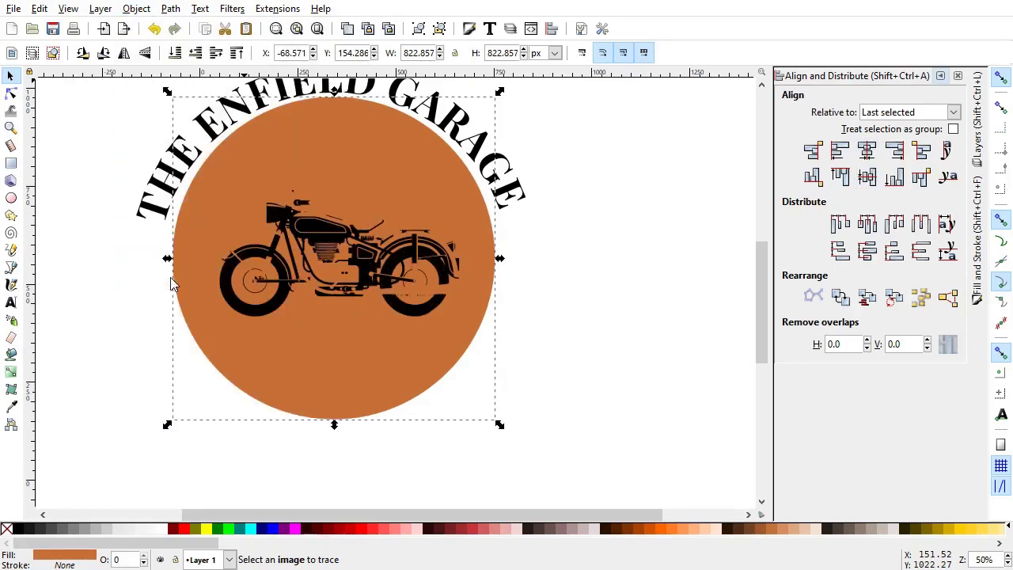
pyautogui.click(621, 531)
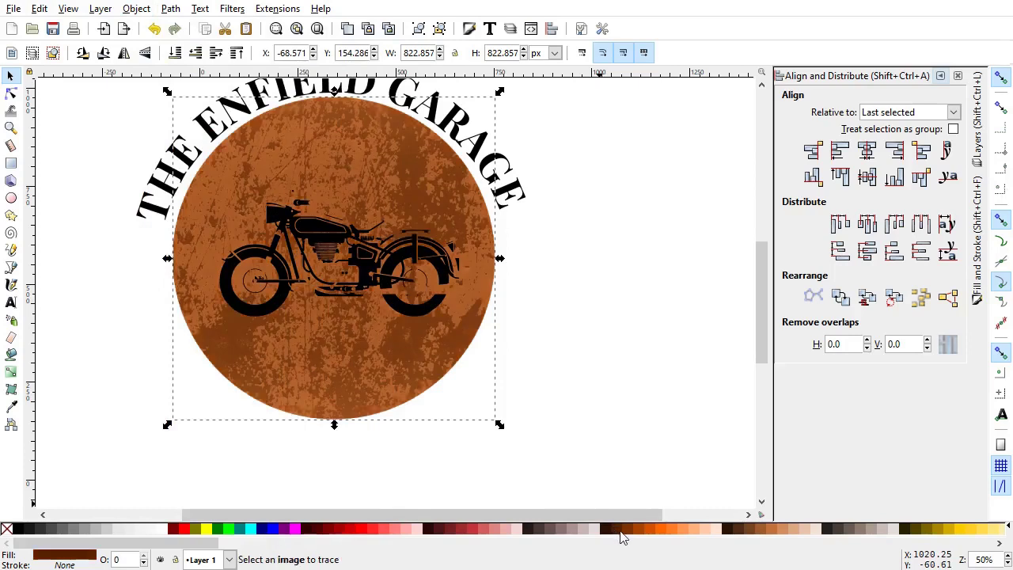
pyautogui.click(622, 532)
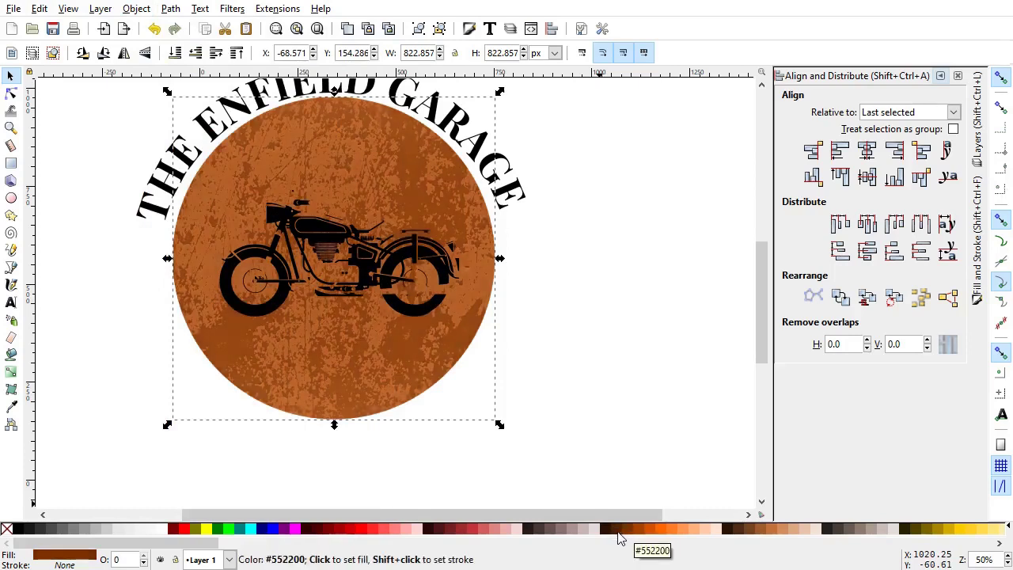
pyautogui.click(620, 453)
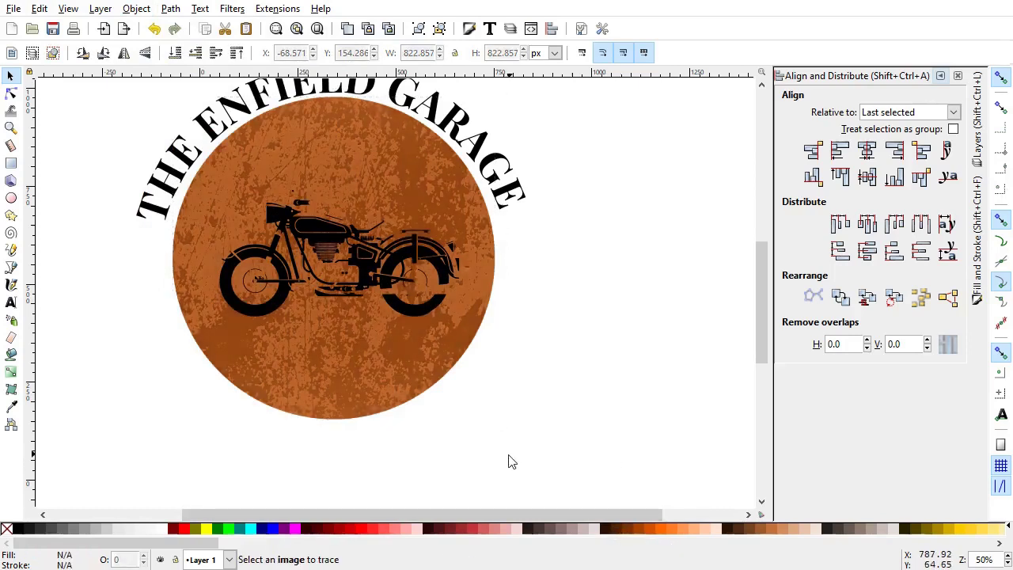
# Draw a circle with a radius of about 339 px beside the motorcycle, with a white stroke and no fill
pyautogui.click(11, 198)
pyautogui.moveTo(512, 237); pyautogui.dragTo(696, 448)
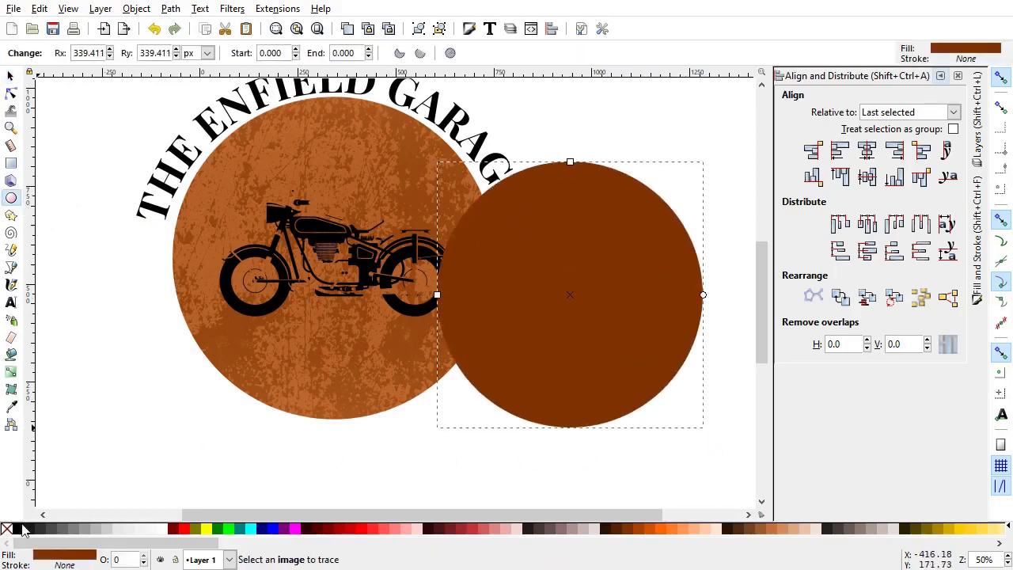
pyautogui.keyDown('shift'); pyautogui.click(163, 530); pyautogui.keyUp('shift')
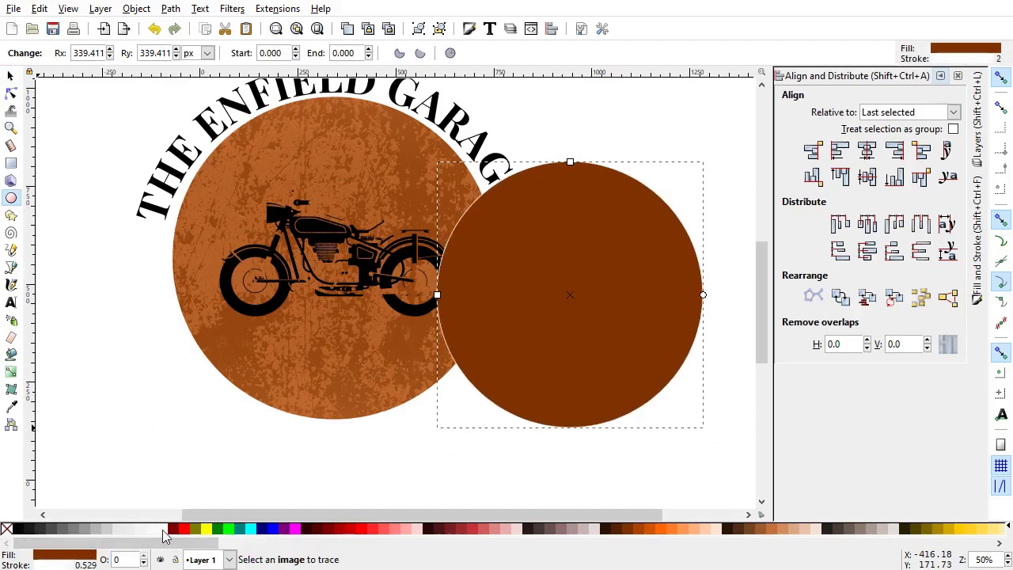
pyautogui.click(5, 530)
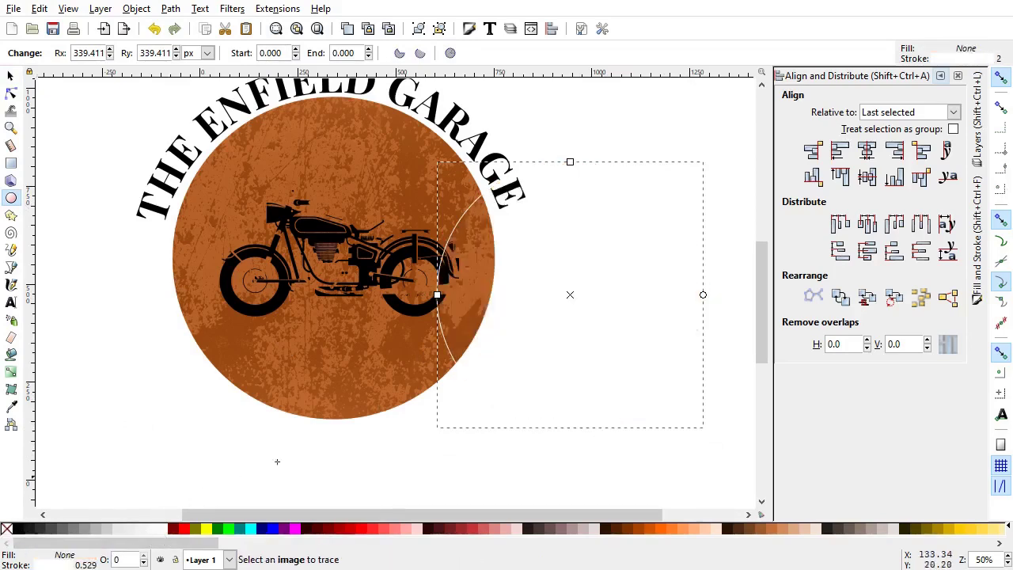
# Center the white outline circle horizontally and vertically on the textured brown circle
pyautogui.click(11, 75)
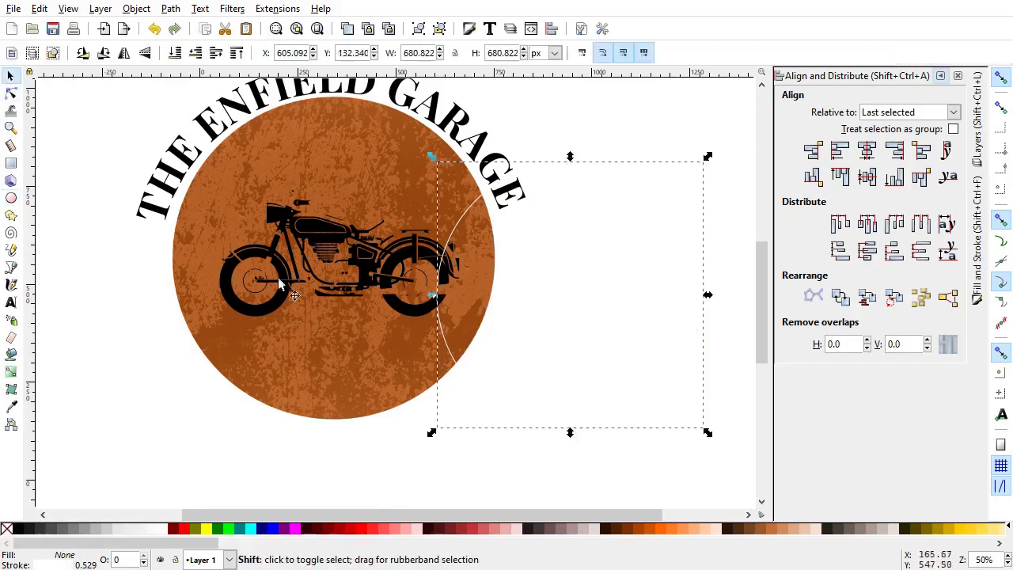
pyautogui.keyDown('shift'); pyautogui.click(323, 355); pyautogui.keyUp('shift')
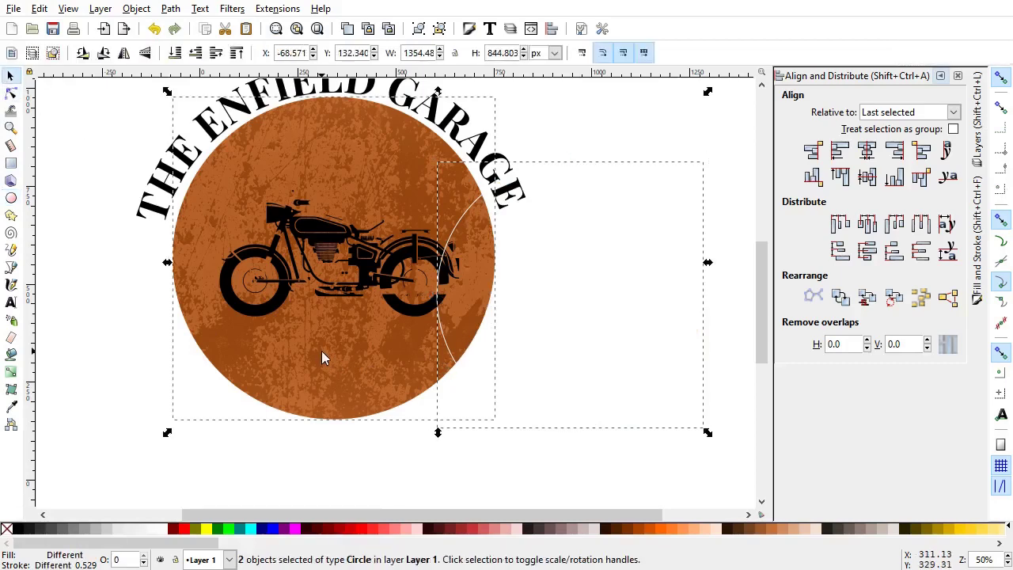
pyautogui.click(867, 150)
pyautogui.click(868, 176)
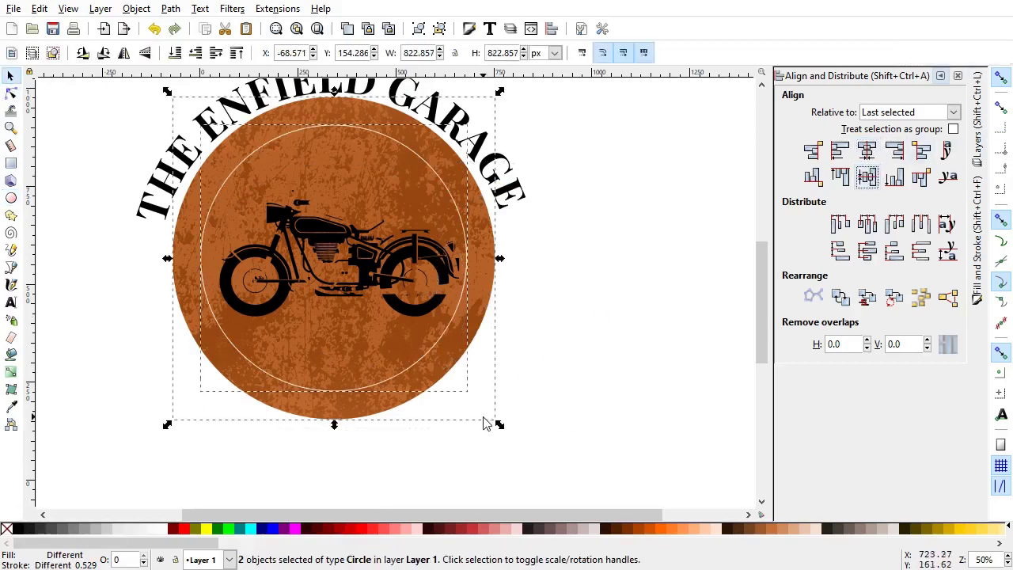
pyautogui.click(486, 423)
# Enlarge the white ring about its center to about 729 px and set its stroke width to 8 px
pyautogui.click(425, 361)
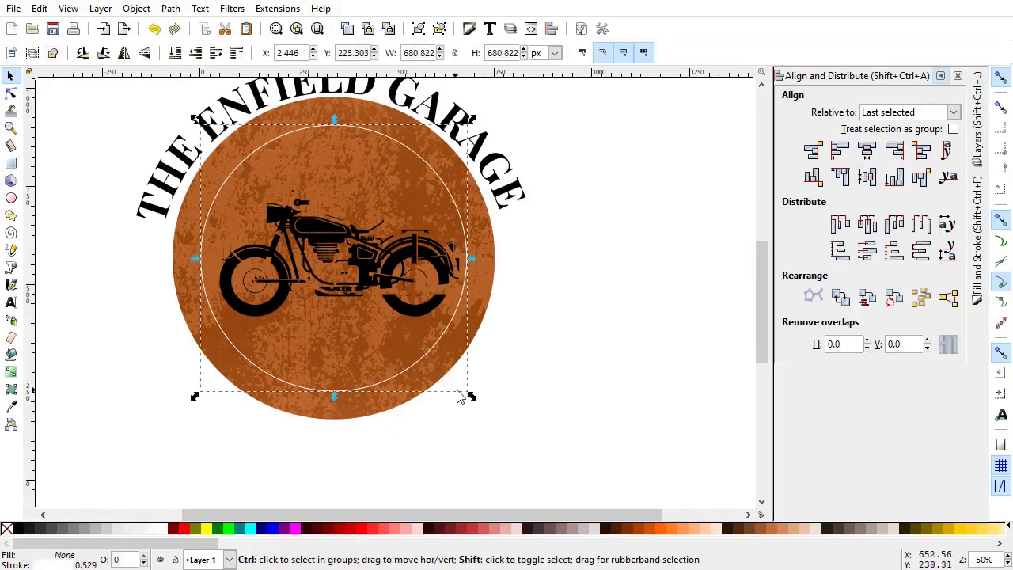
pyautogui.moveTo(470, 399); pyautogui.dragTo(477, 420)
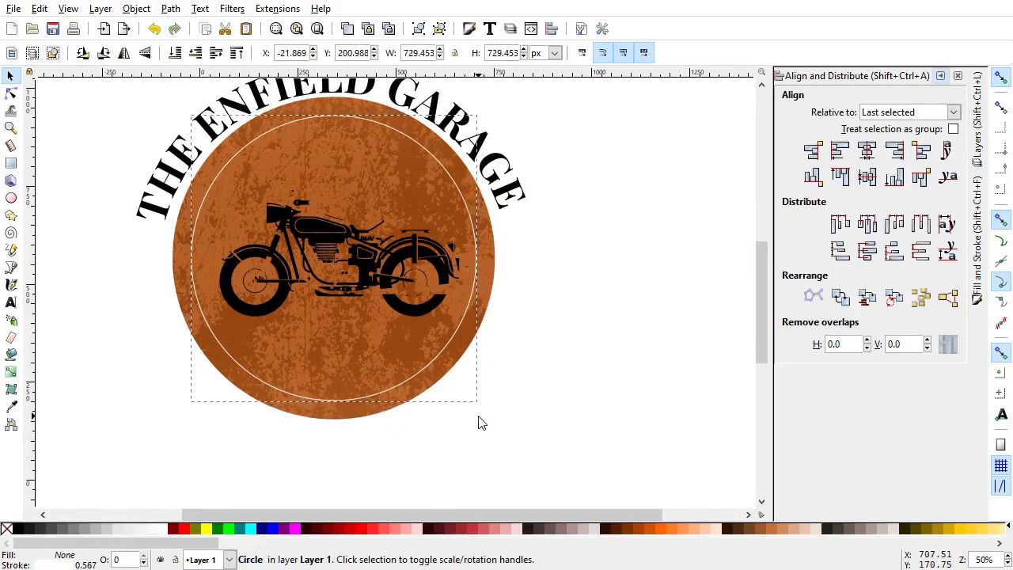
pyautogui.click(977, 245)
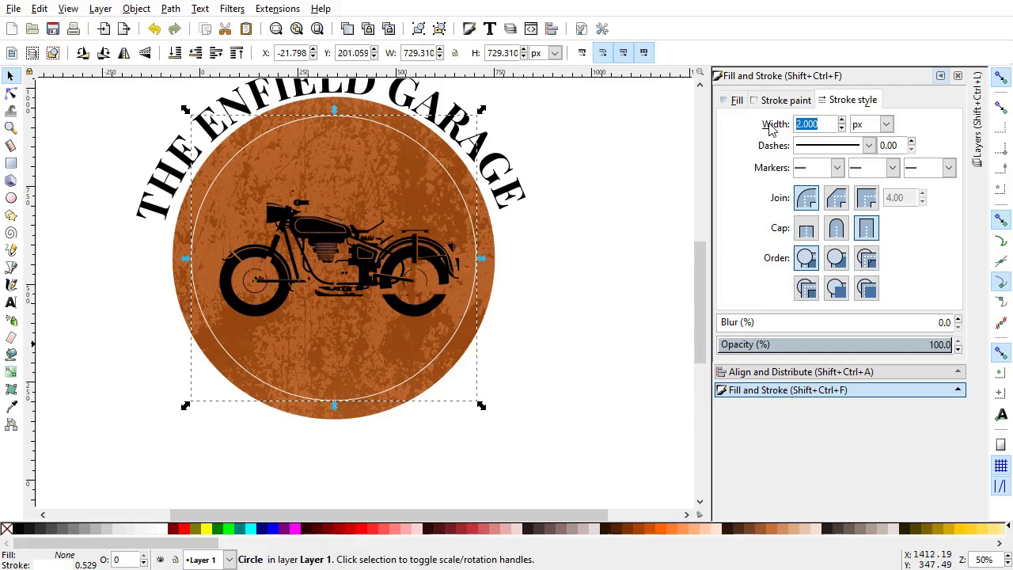
pyautogui.press('Return')
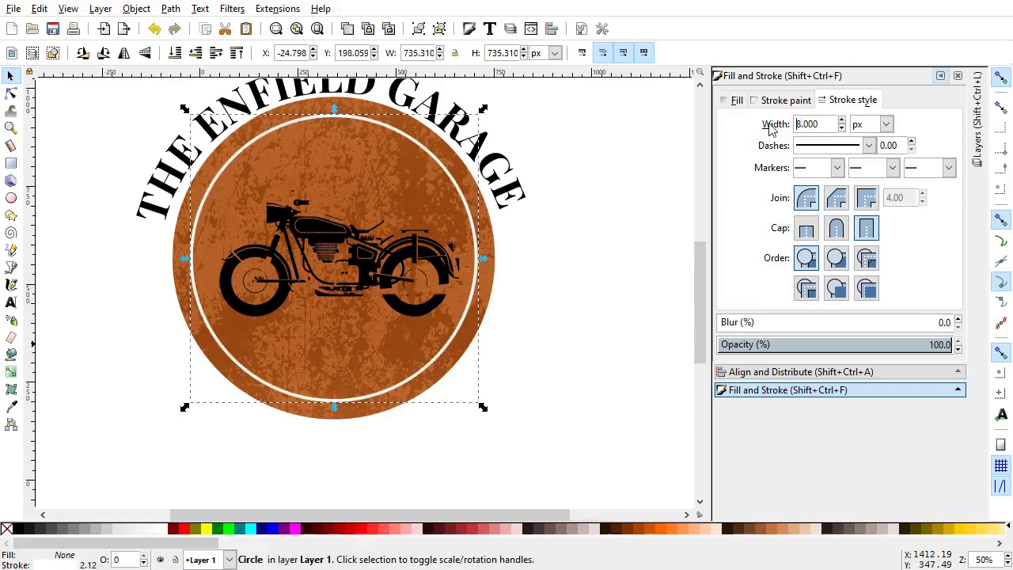
pyautogui.click(588, 266)
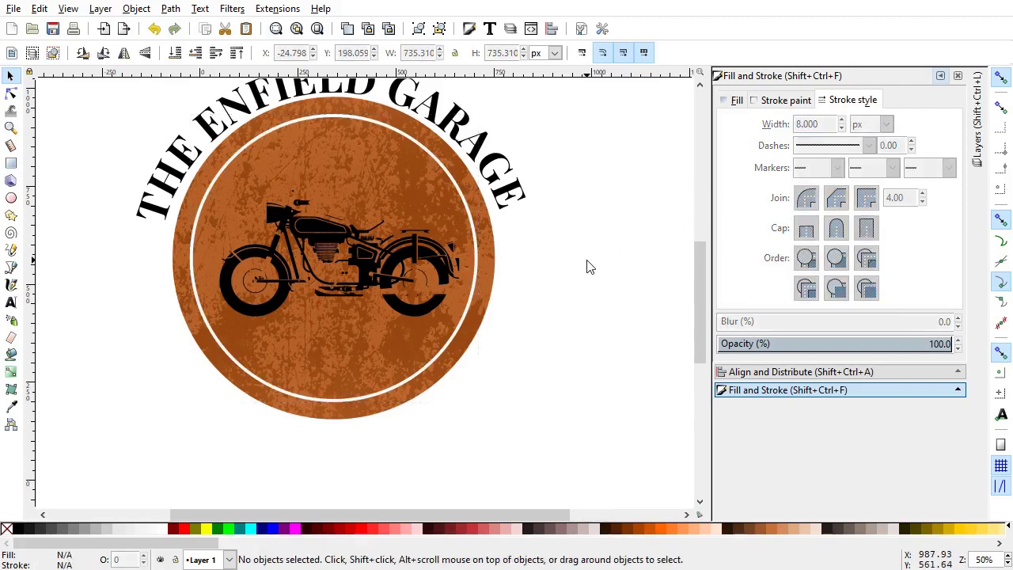
pyautogui.keyDown('ctrl'); pyautogui.scroll(-1, 572, 282); pyautogui.keyUp('ctrl')
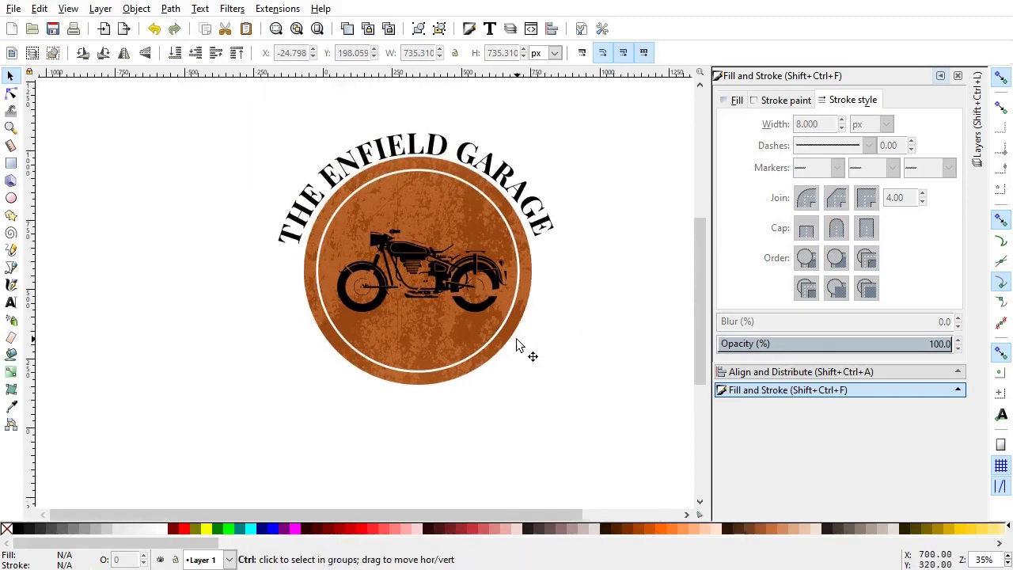
pyautogui.click(543, 222)
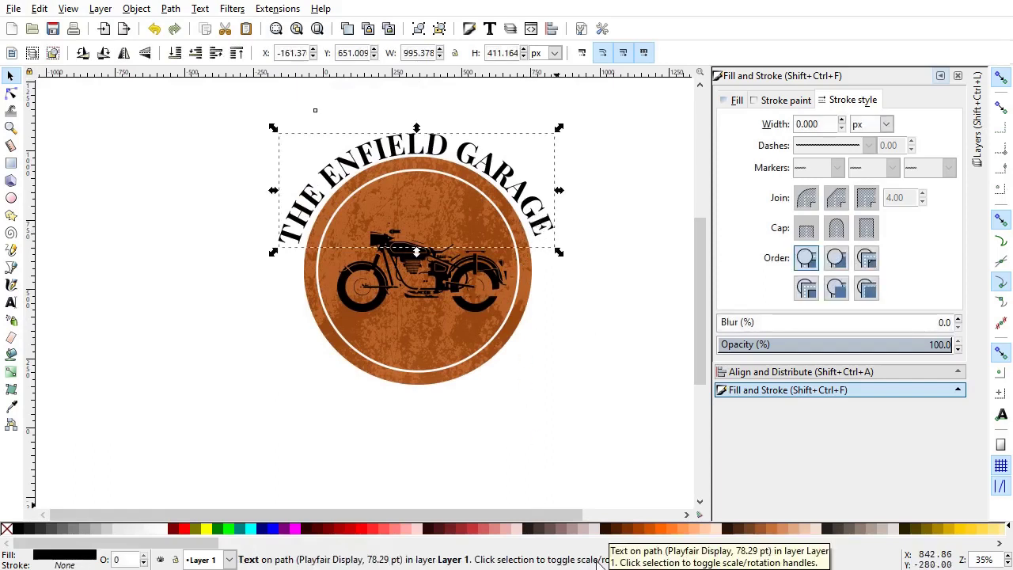
pyautogui.click(588, 448)
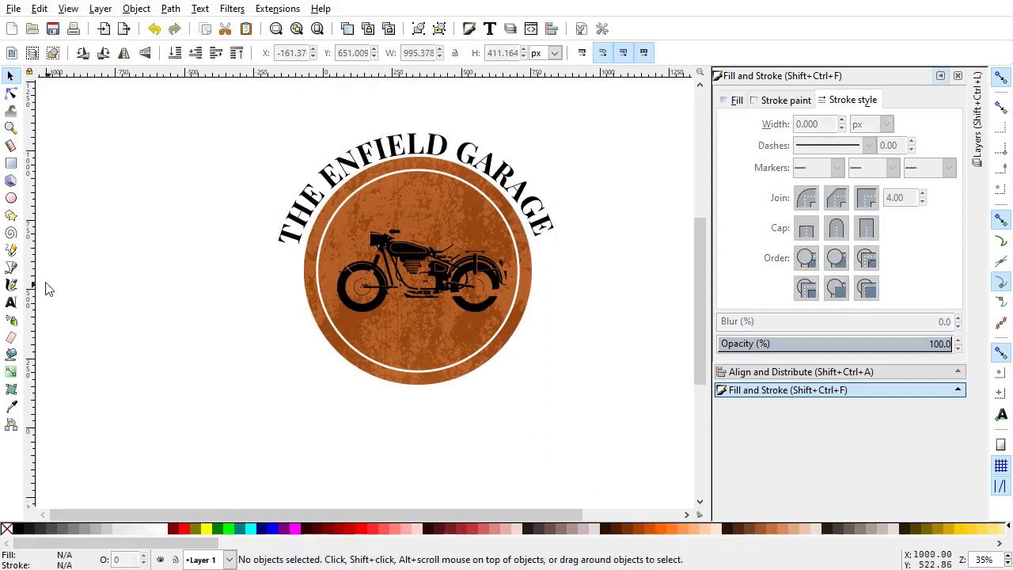
# Duplicate the white ring on the textured brown circle in place
pyautogui.click(451, 374)
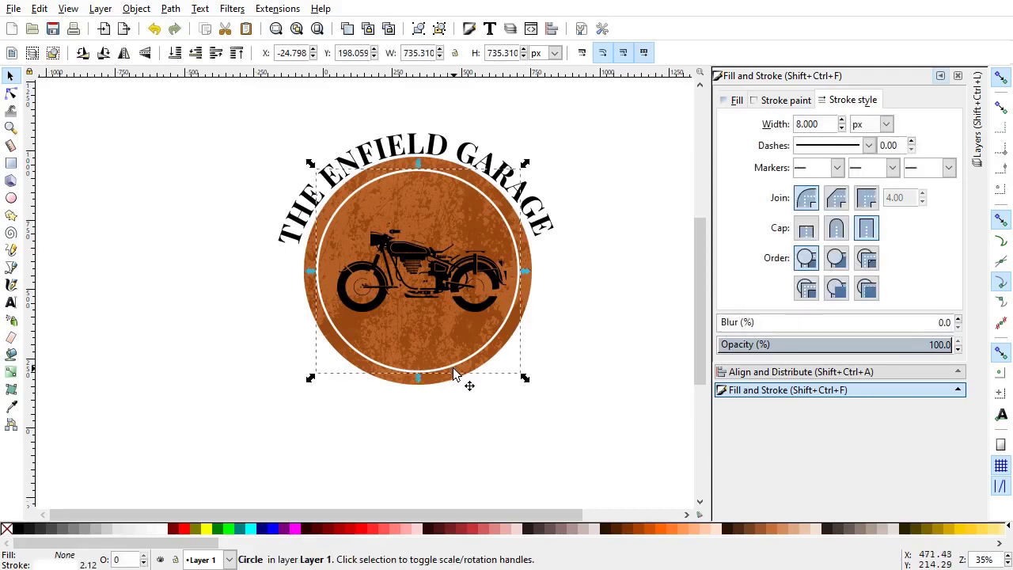
pyautogui.click(136, 8)
pyautogui.moveTo(42, 12)
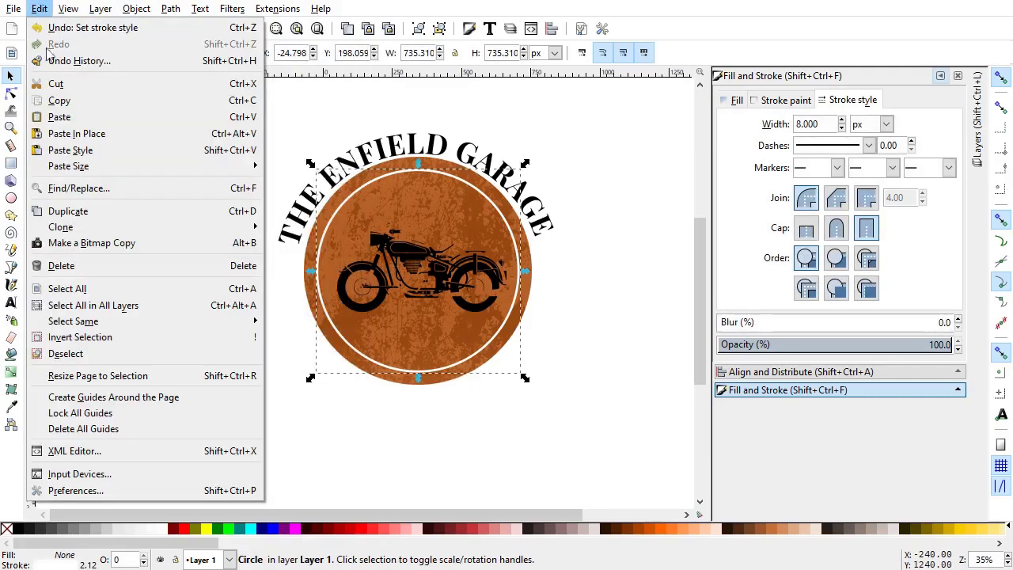
pyautogui.click(146, 212)
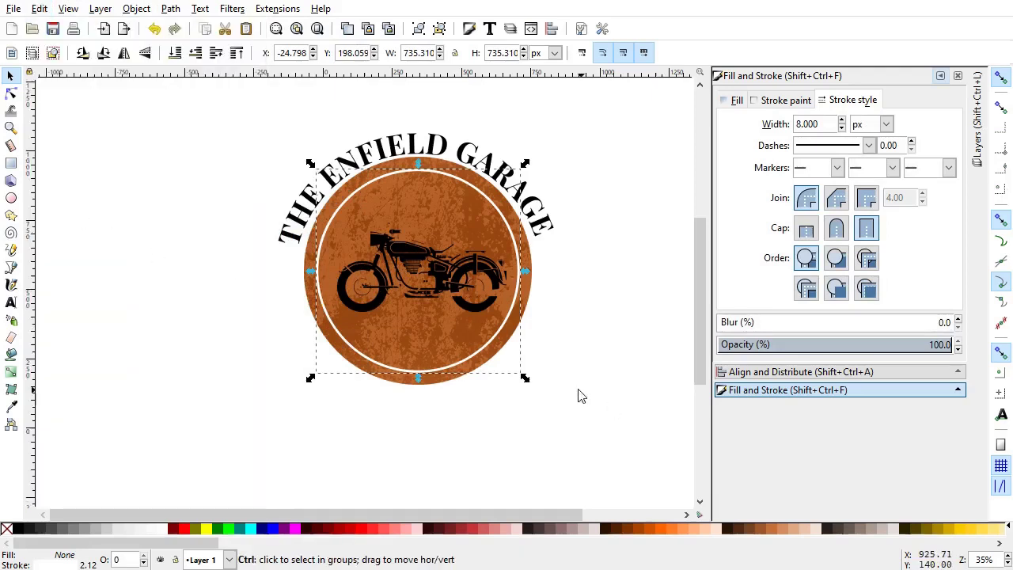
# Give the duplicate ring a black stroke with no fill and enlarge it about its center to about 941 px
pyautogui.click(20, 529)
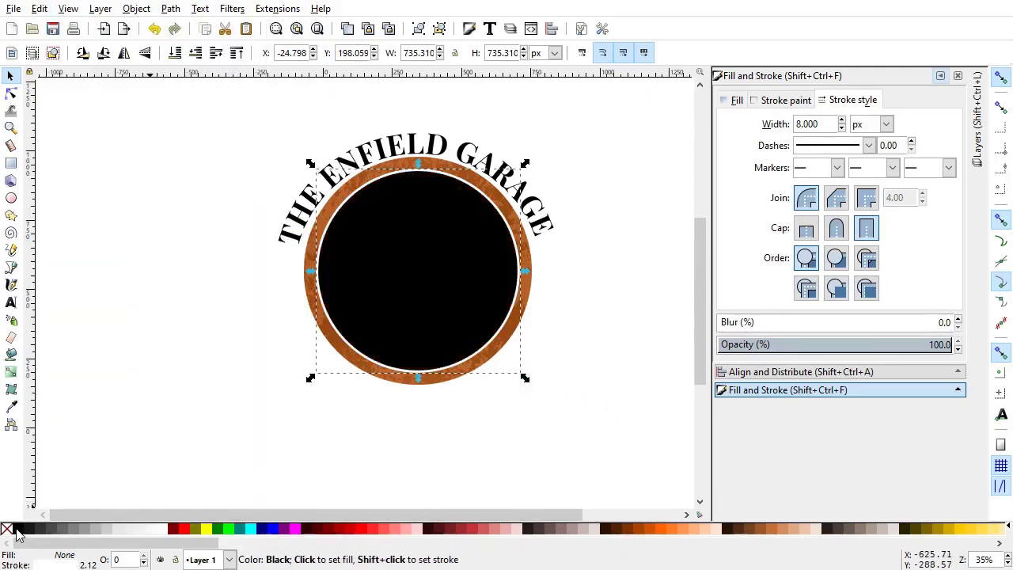
pyautogui.click(7, 529)
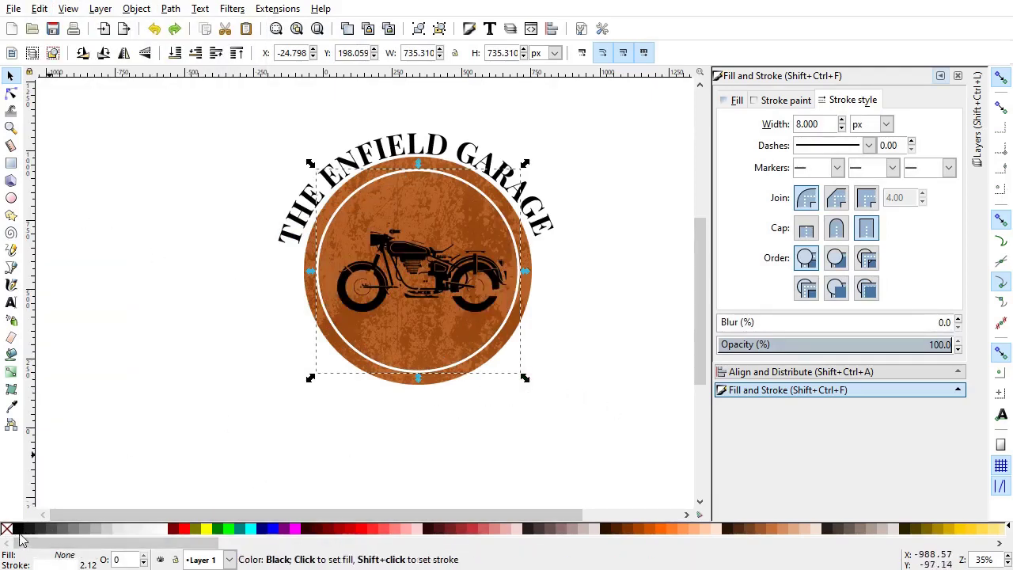
pyautogui.keyDown('shift'); pyautogui.click(19, 529); pyautogui.keyUp('shift')
pyautogui.moveTo(526, 379)
pyautogui.mouseDown()
pyautogui.moveTo(561, 414)
pyautogui.moveTo(551, 412)
pyautogui.mouseUp()
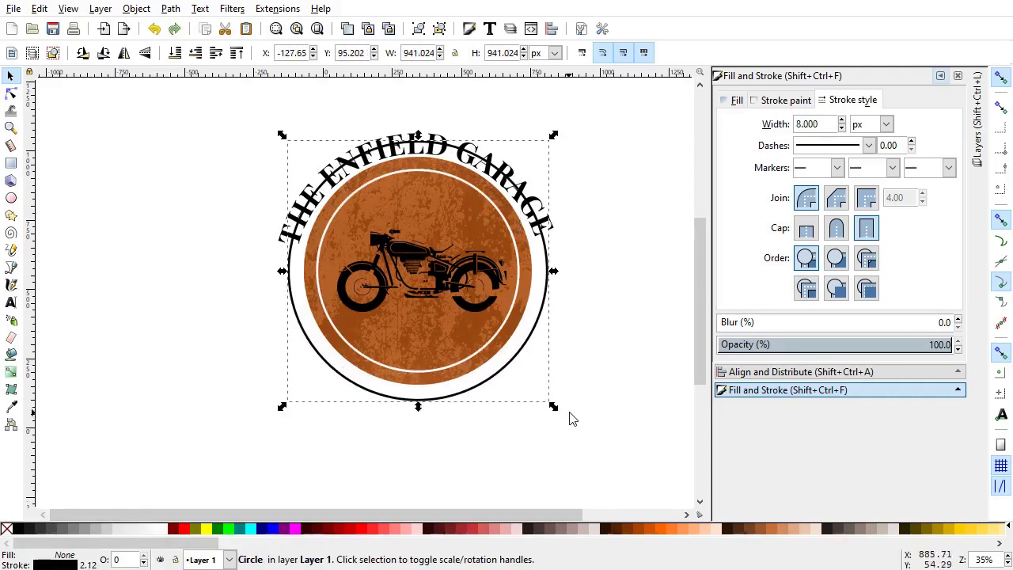
# Convert the large black circle to a path and delete its upper-right quarter segment
pyautogui.click(171, 9)
pyautogui.click(177, 27)
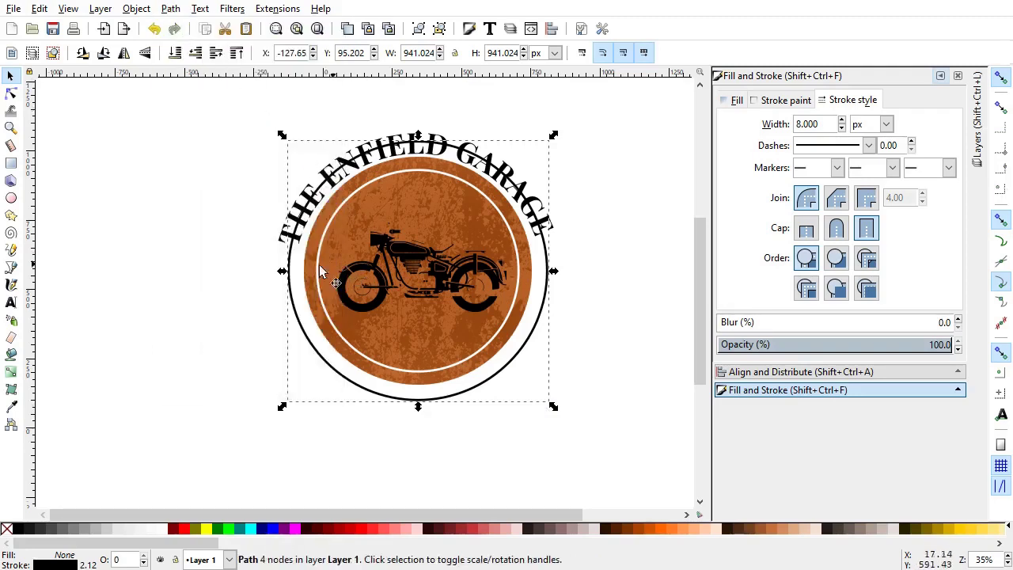
pyautogui.press('n')
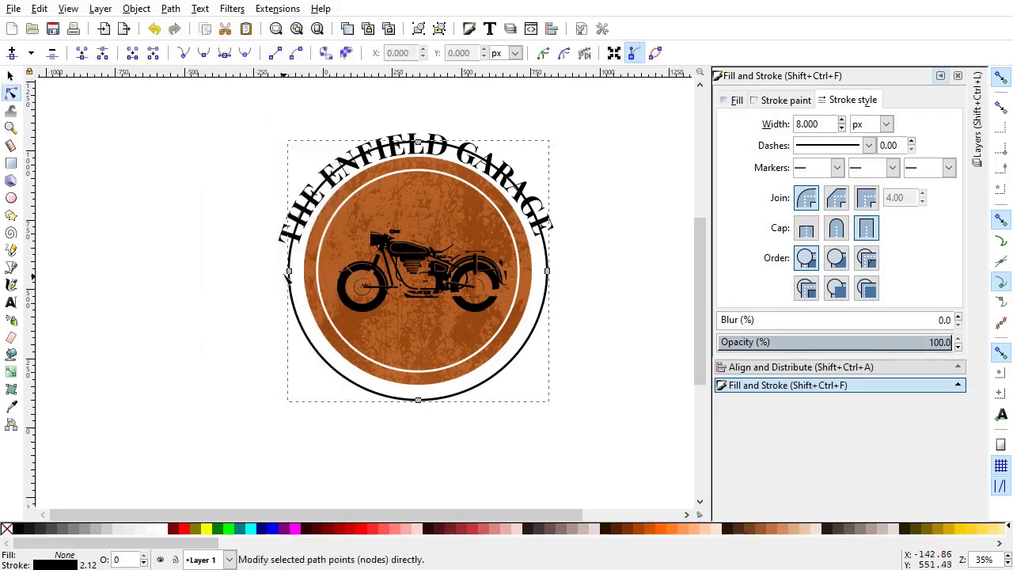
pyautogui.click(547, 271)
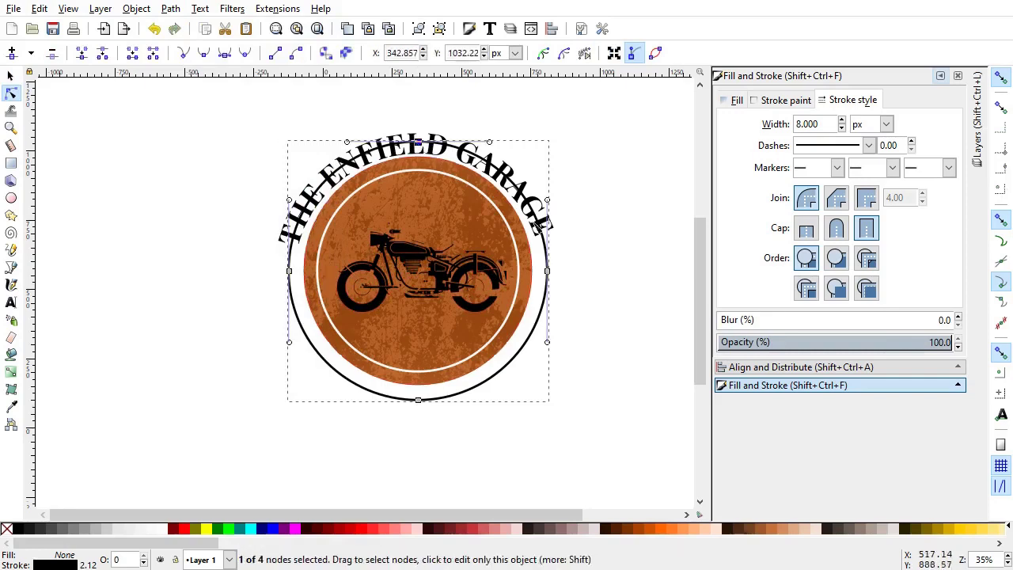
pyautogui.keyDown('shift'); pyautogui.click(418, 400); pyautogui.keyUp('shift')
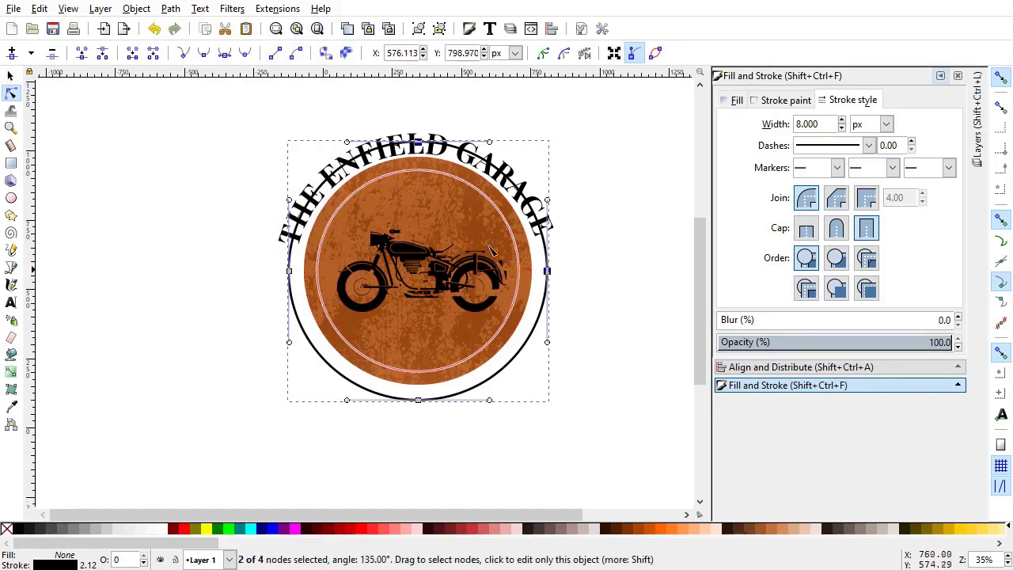
pyautogui.click(150, 56)
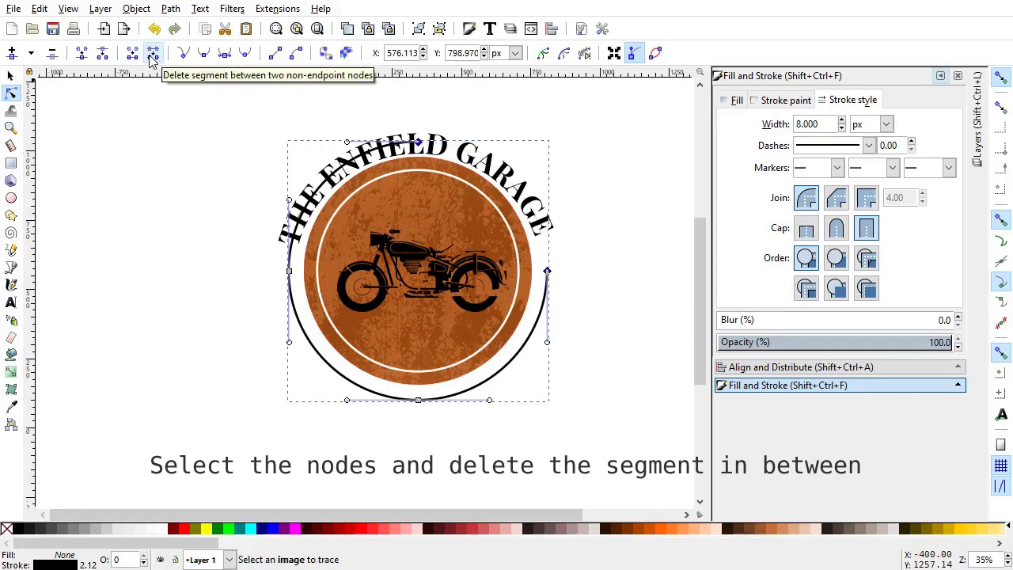
# Delete the upper-left quarter segment of the black path, leaving a lower half arc
pyautogui.click(289, 271)
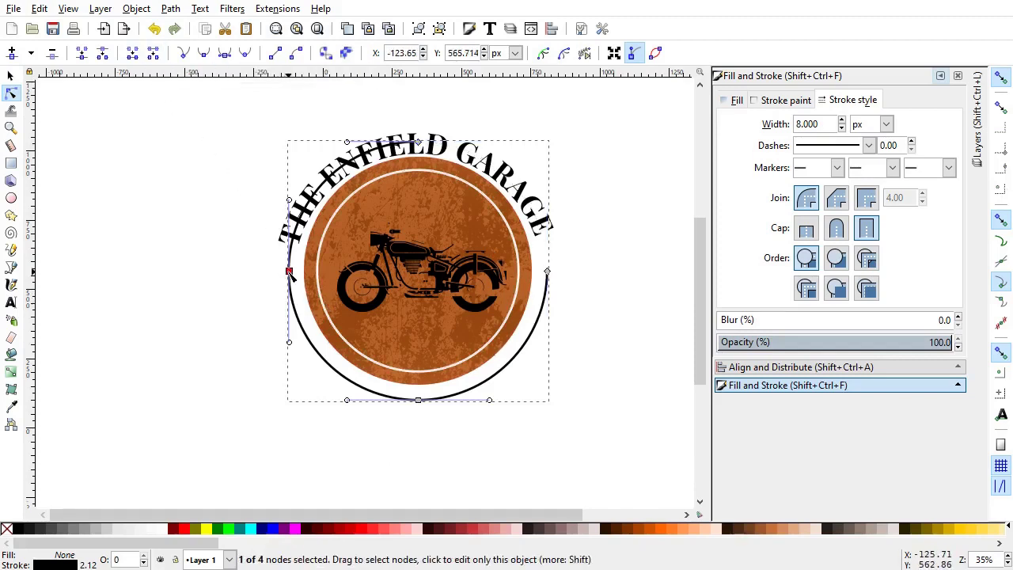
pyautogui.keyDown('shift'); pyautogui.click(419, 143); pyautogui.keyUp('shift')
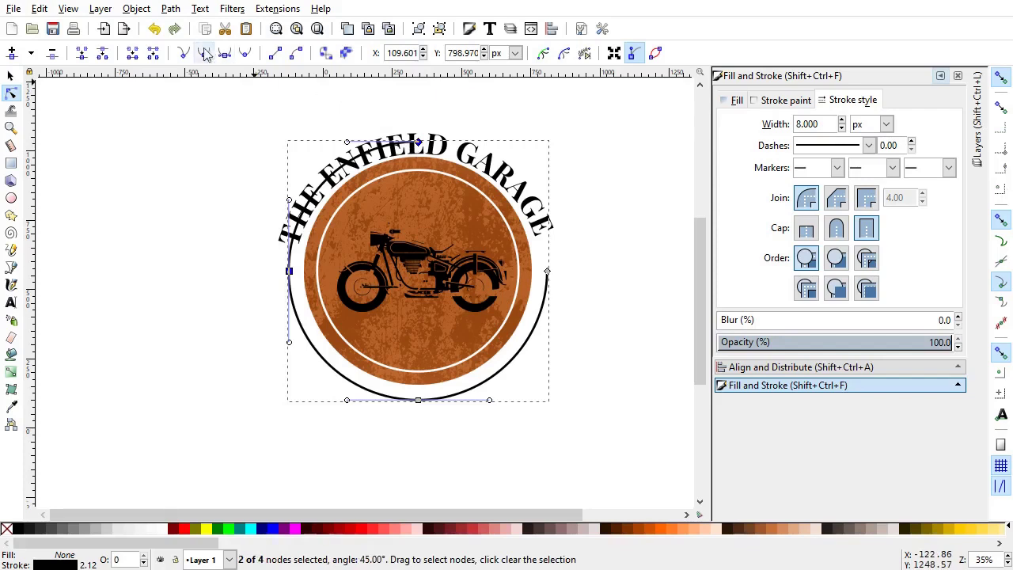
pyautogui.click(156, 54)
pyautogui.click(153, 158)
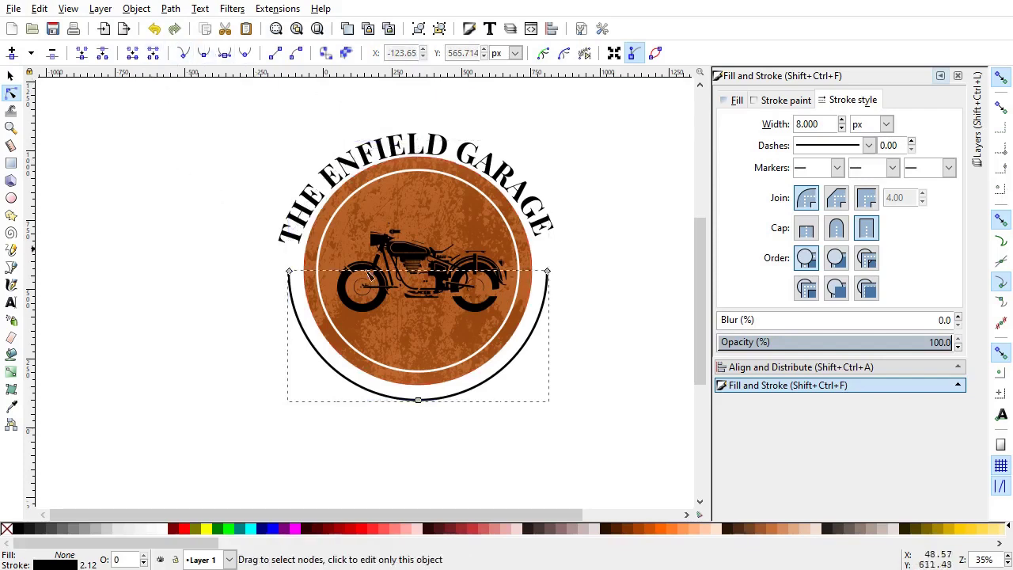
# Duplicate the lower black arc and scale the copy up about its center to about 1050 px wide
pyautogui.click(11, 76)
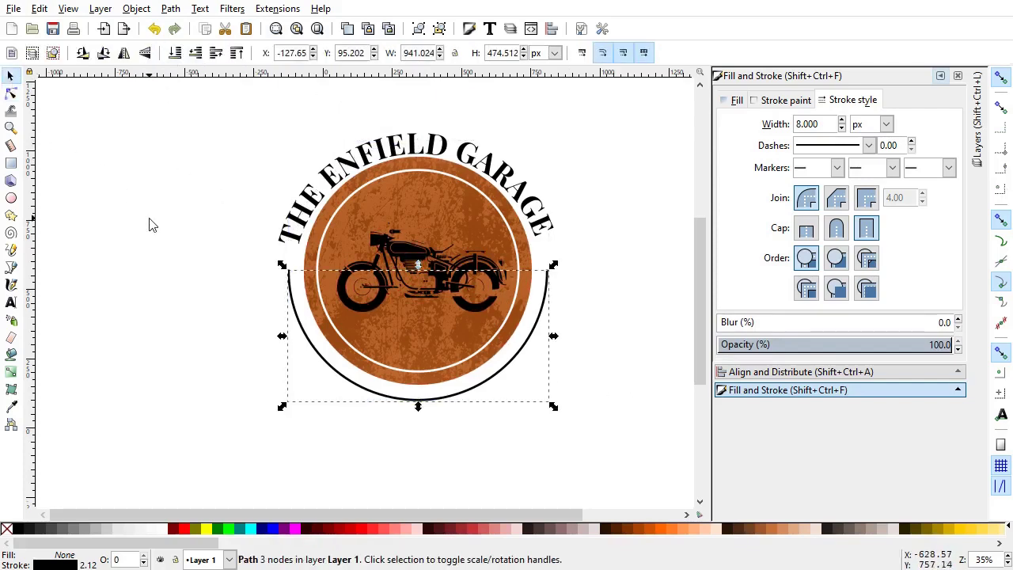
pyautogui.click(255, 355)
pyautogui.click(496, 377)
pyautogui.hotkey('ctrl', 'd')
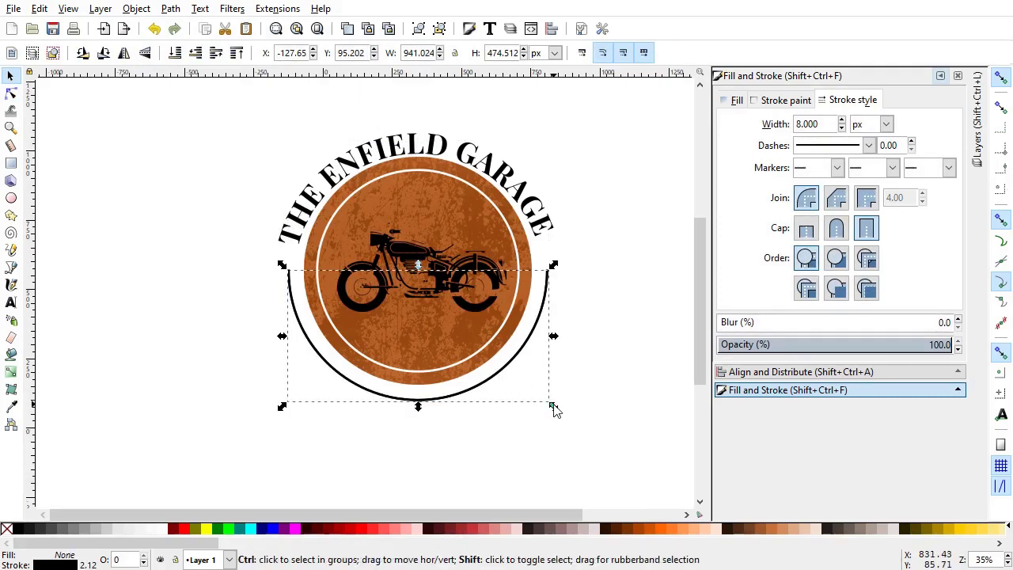
pyautogui.moveTo(553, 405); pyautogui.dragTo(568, 425)
# Nudge the outer black arc down by about 10 px and deselect it
pyautogui.press('Down')
pyautogui.press('Down')
pyautogui.press('Down')
pyautogui.press('Down')
pyautogui.press('Down')
pyautogui.press('Down')
pyautogui.press('Down')
pyautogui.press('Down')
pyautogui.press('Down')
pyautogui.press('Down')
pyautogui.press('Down')
pyautogui.press('Down')
pyautogui.press('Down')
pyautogui.press('Down')
pyautogui.press('Down')
pyautogui.press('Down')
pyautogui.press('Down')
pyautogui.press('Down')
pyautogui.press('Down')
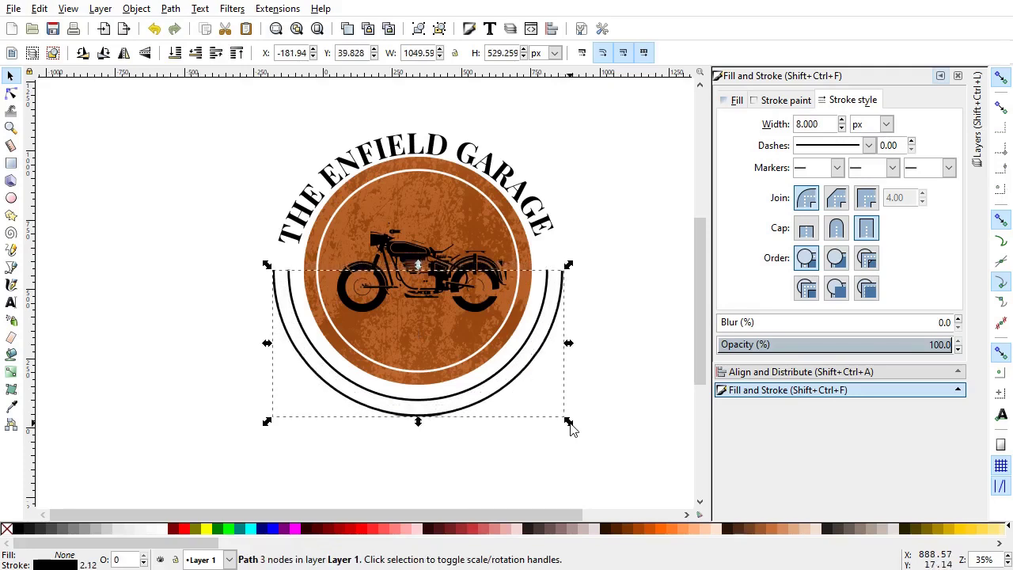
pyautogui.click(624, 405)
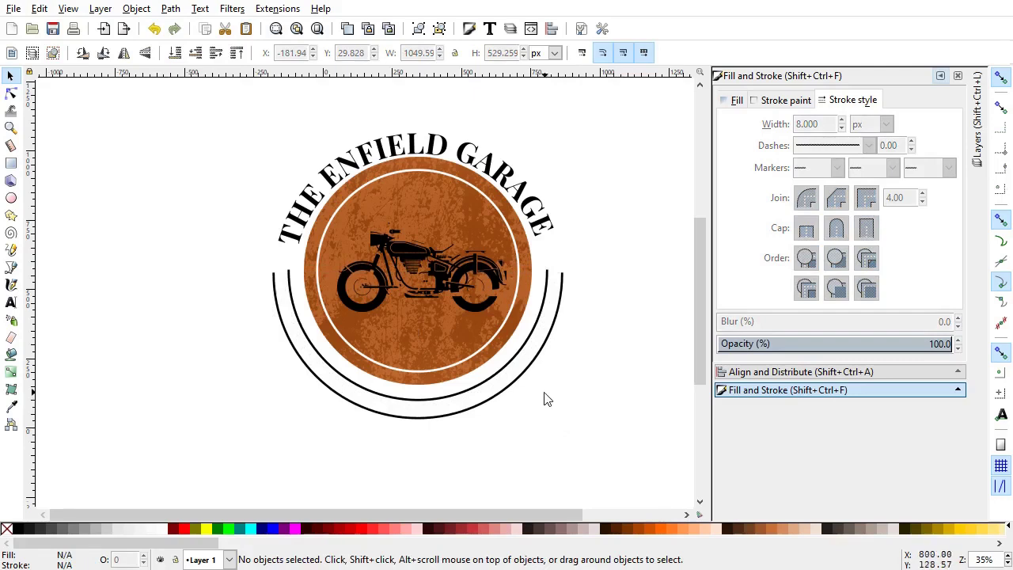
# Set the outer black arc's stroke width to 10 px
pyautogui.click(497, 398)
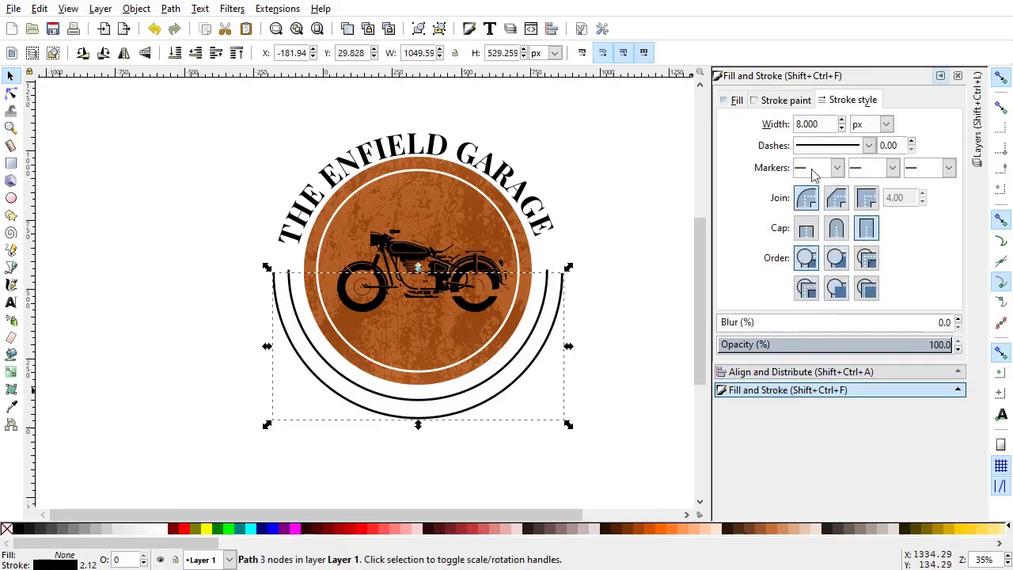
pyautogui.write('10')
pyautogui.press('Return')
pyautogui.click(602, 374)
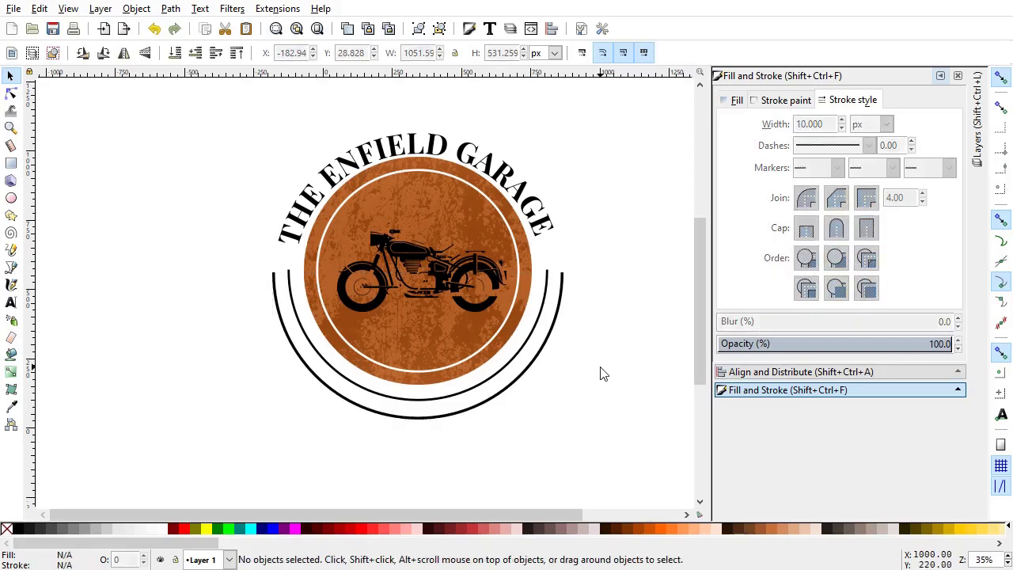
# Duplicate the white ring, enlarge the copy about its center to about 770 px and set its stroke width to 4 px
pyautogui.click(469, 355)
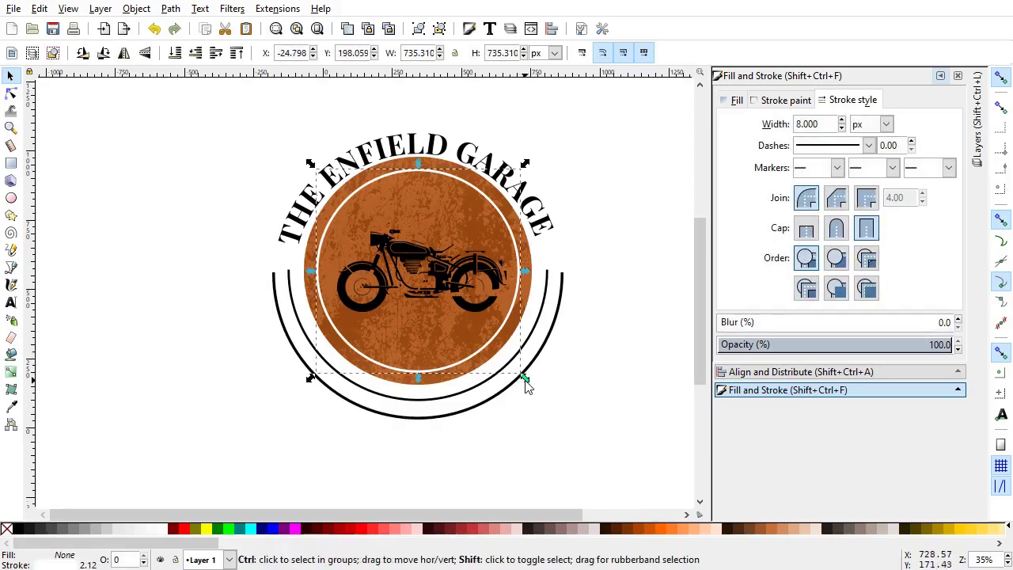
pyautogui.moveTo(525, 378); pyautogui.dragTo(536, 391)
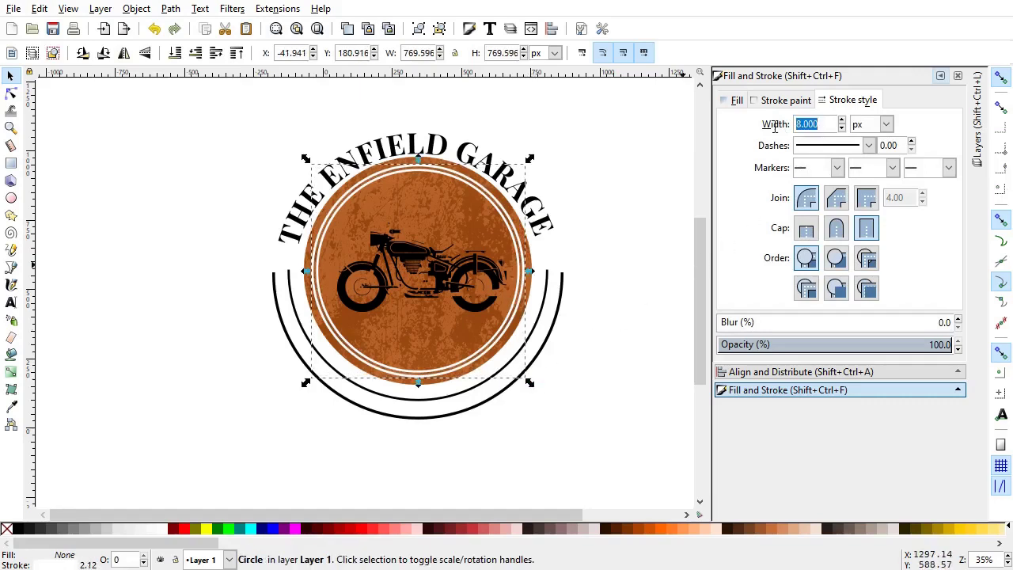
pyautogui.write('4')
pyautogui.press('Return')
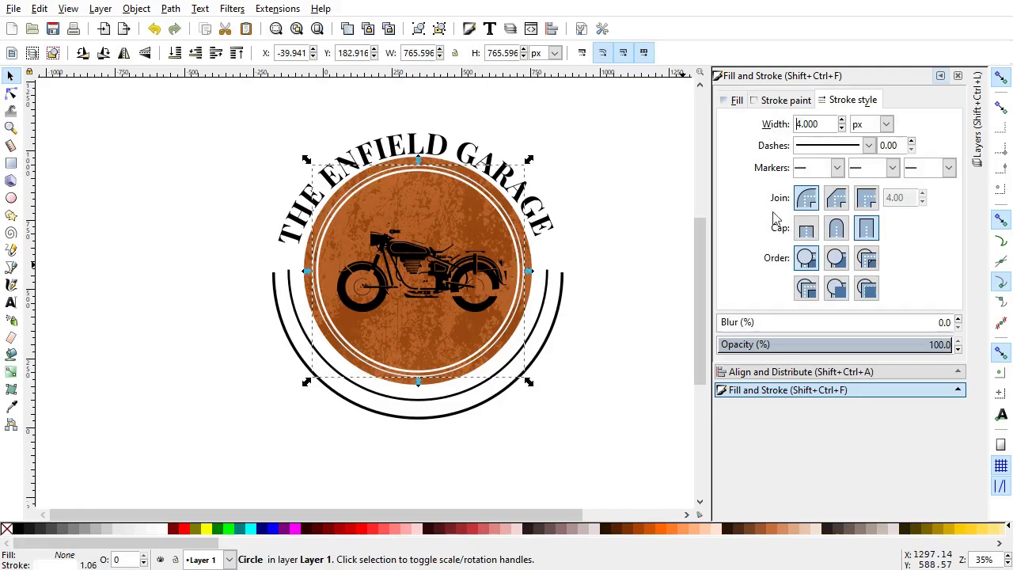
pyautogui.click(602, 410)
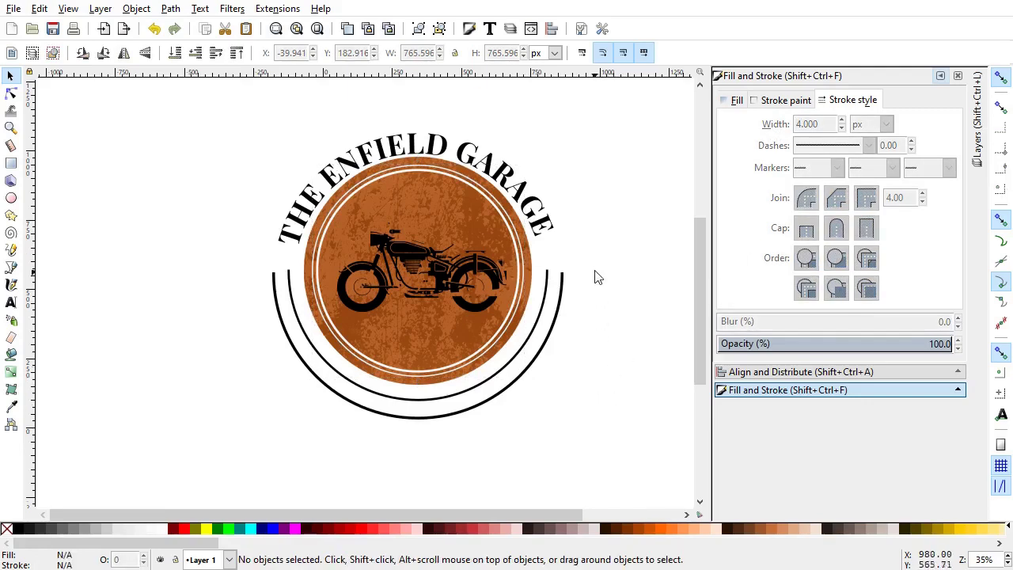
# Add the text "1903" on the brown circle below the motorcycle
pyautogui.scroll(-2, 581, 388)
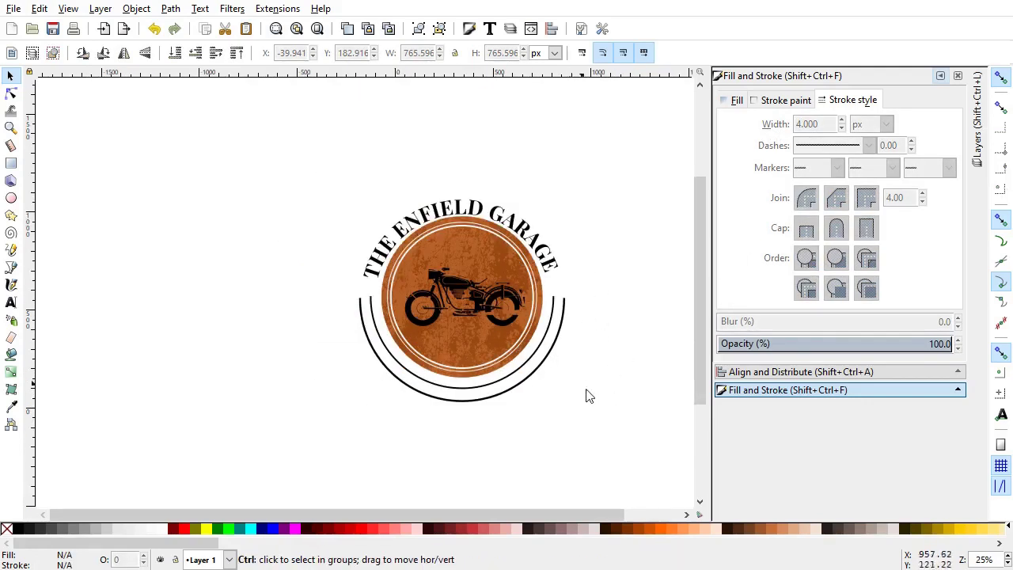
pyautogui.scroll(2, 637, 424)
pyautogui.moveTo(611, 381); pyautogui.dragTo(609, 406)
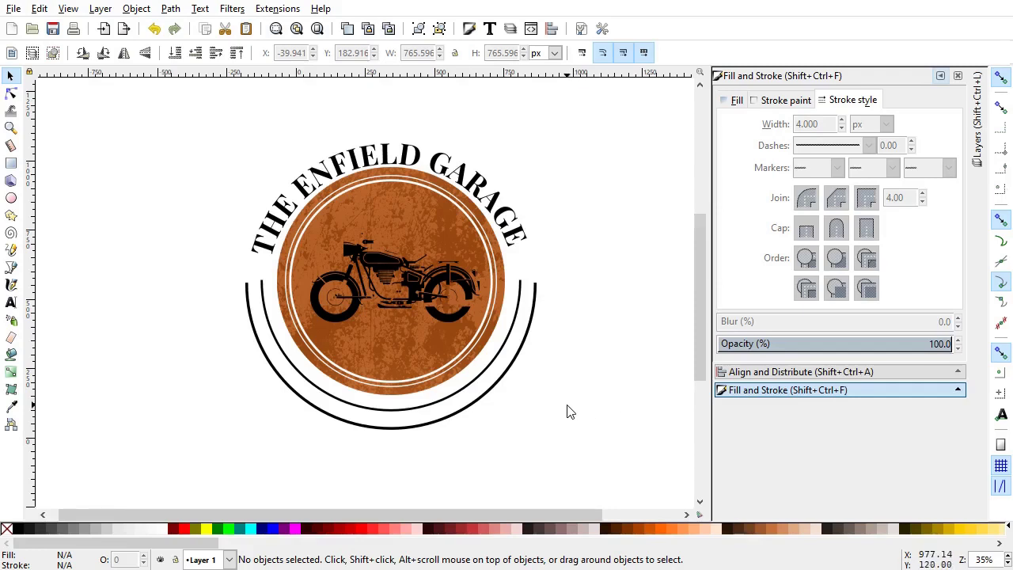
pyautogui.click(11, 302)
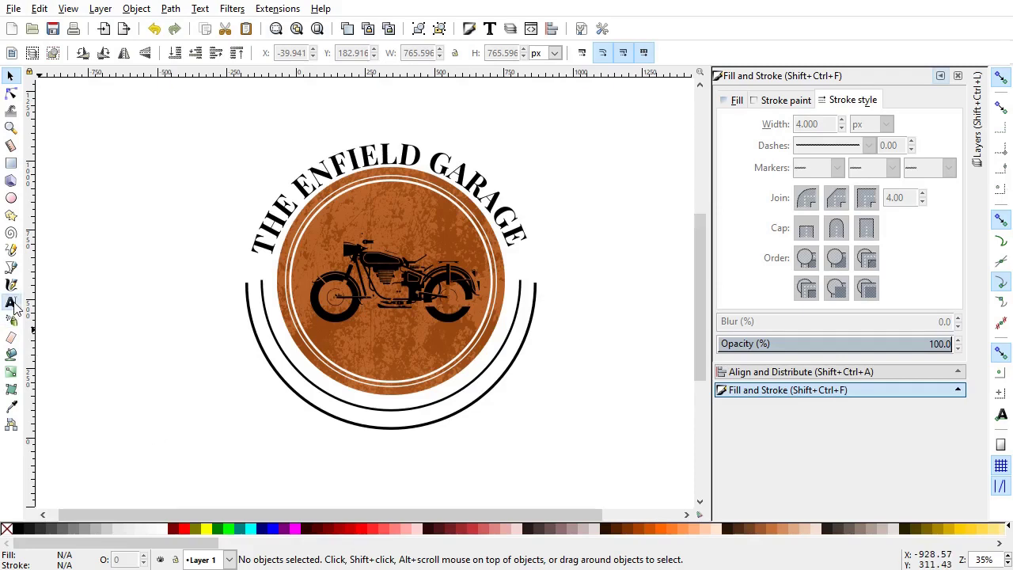
pyautogui.click(355, 343)
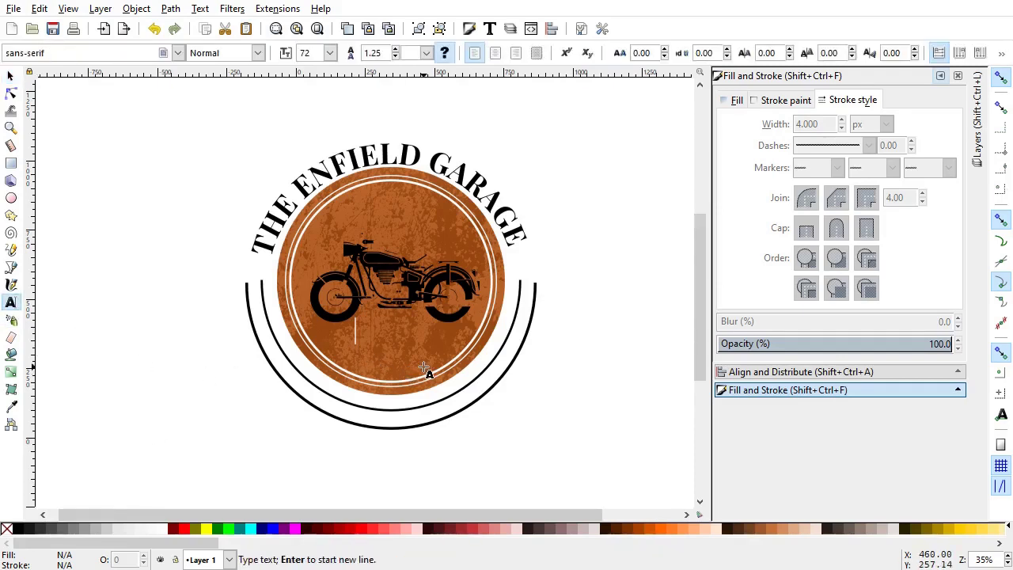
pyautogui.write('190')
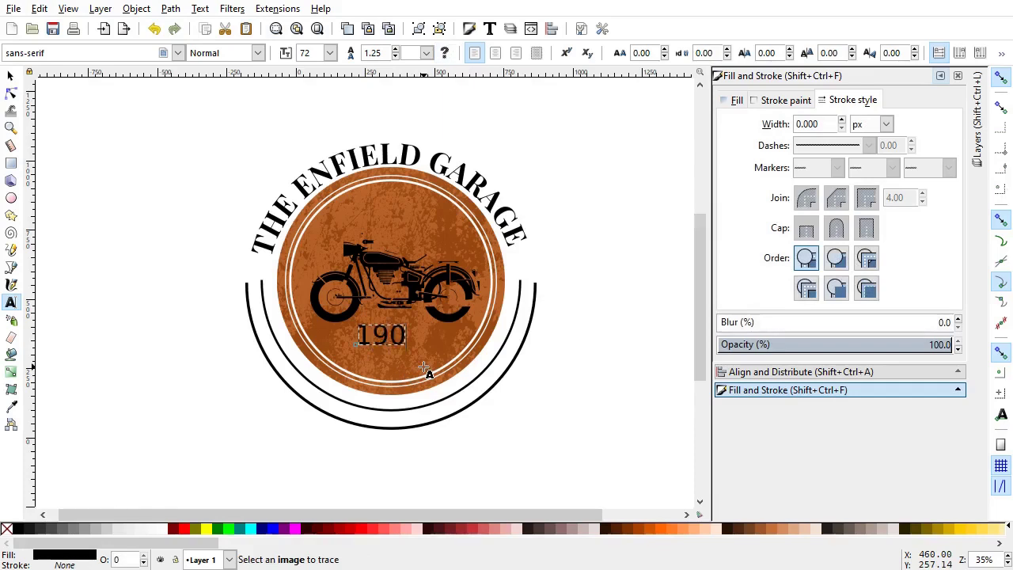
pyautogui.write('3')
# Set the font of the "1903" text to Playfair Display
pyautogui.hotkey('ctrl', 'a')
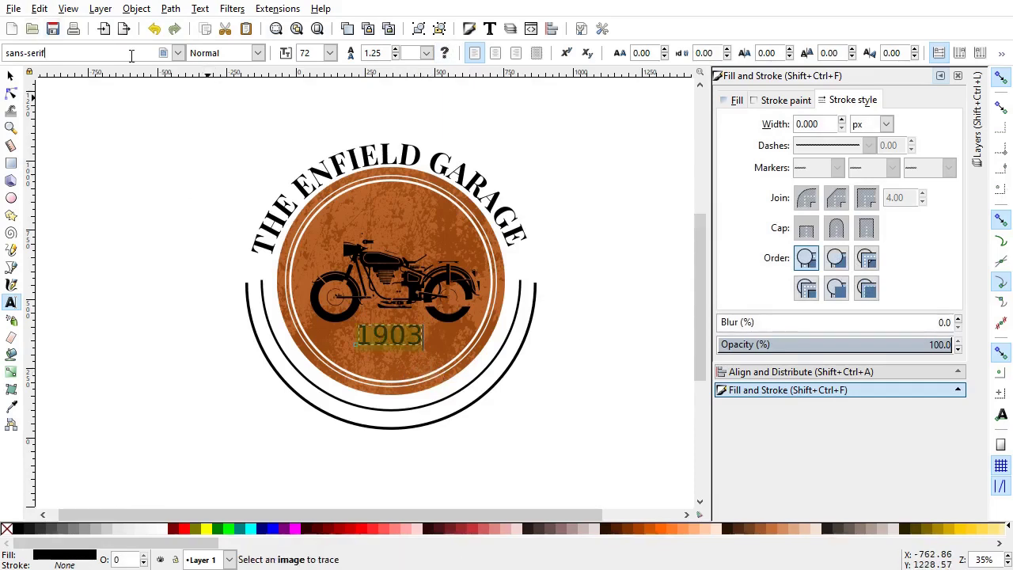
pyautogui.tripleClick(131, 56)
pyautogui.write('O')
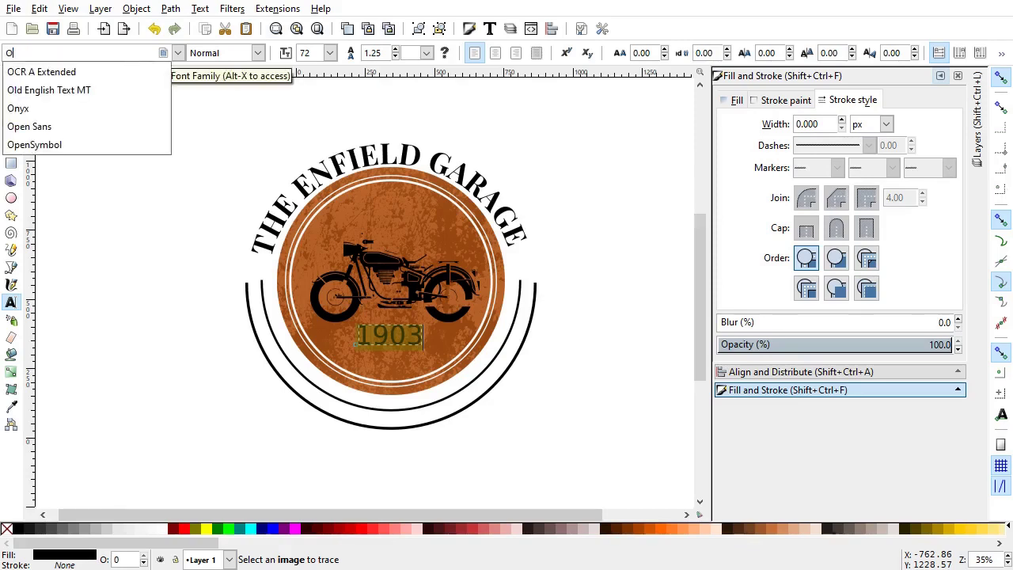
pyautogui.press('BackSpace')
pyautogui.write('PLA')
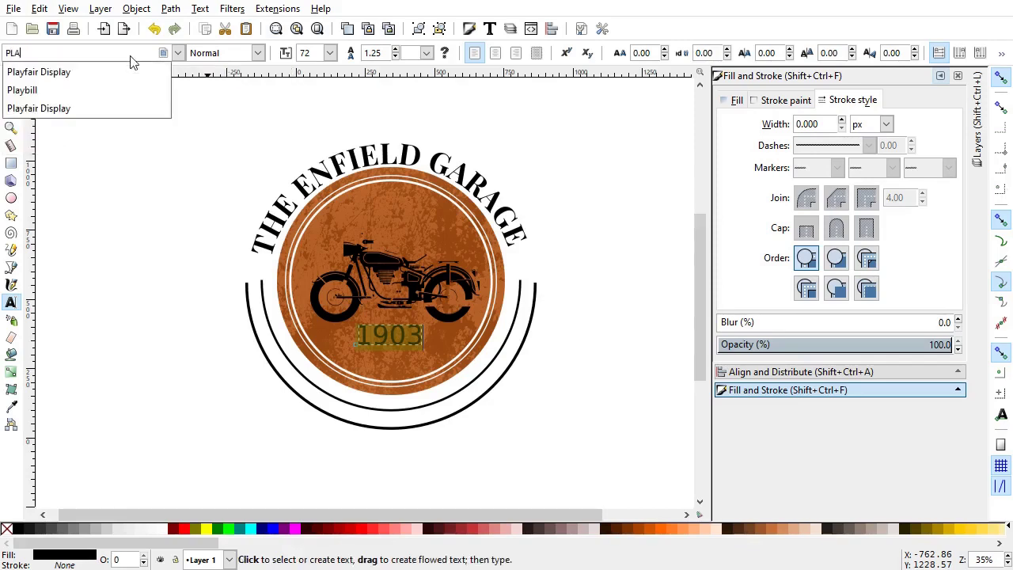
pyautogui.press('Down')
pyautogui.press('Return')
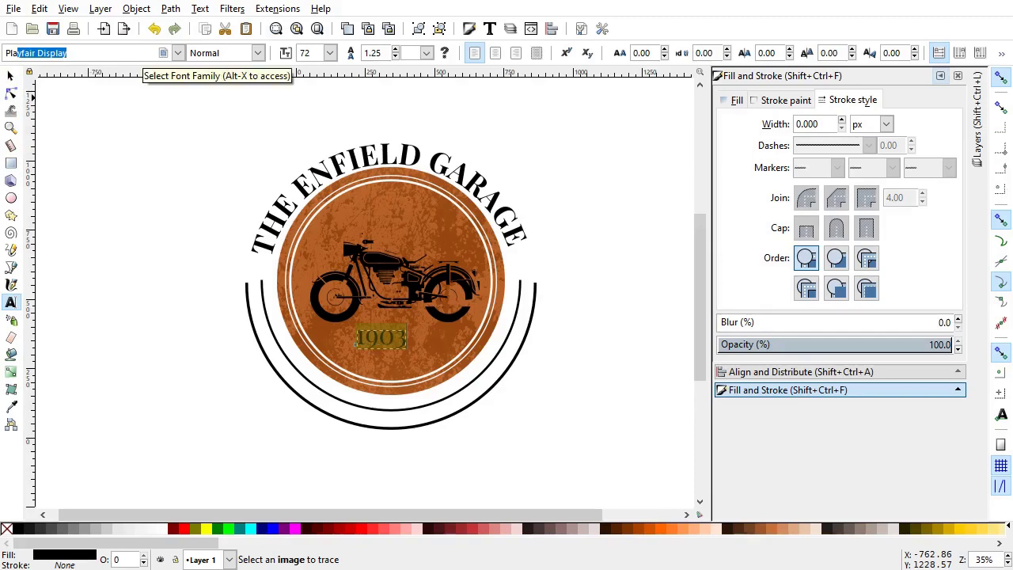
pyautogui.click(11, 75)
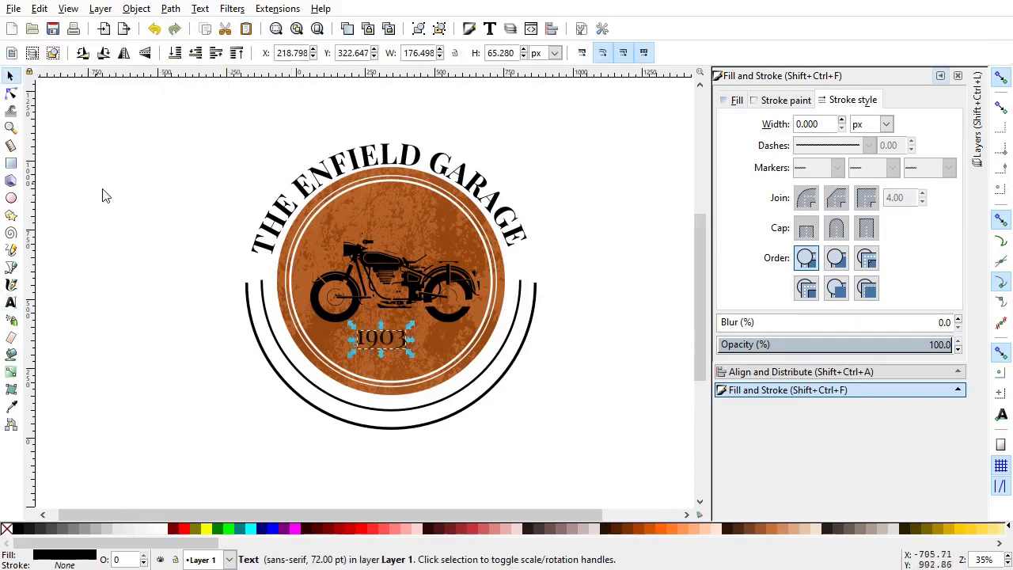
# Move the "1903" text so it is centered horizontally on the circle below the motorcycle, at about X 253 and Y 321 px
pyautogui.click(153, 183)
pyautogui.scroll(1, 386, 319)
pyautogui.click(402, 341)
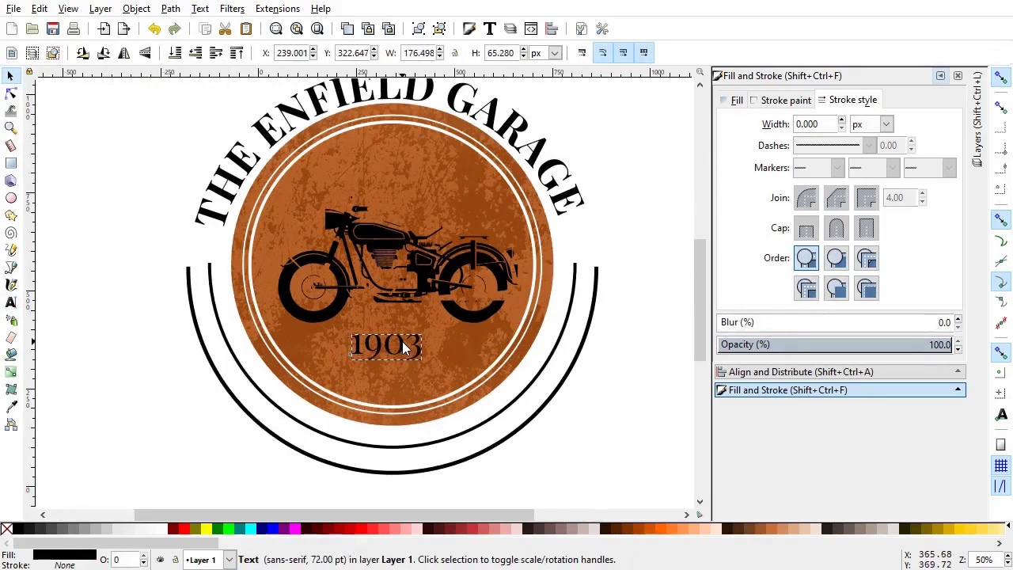
pyautogui.moveTo(409, 341)
pyautogui.mouseDown()
pyautogui.moveTo(424, 341)
pyautogui.moveTo(409, 340)
pyautogui.mouseUp()
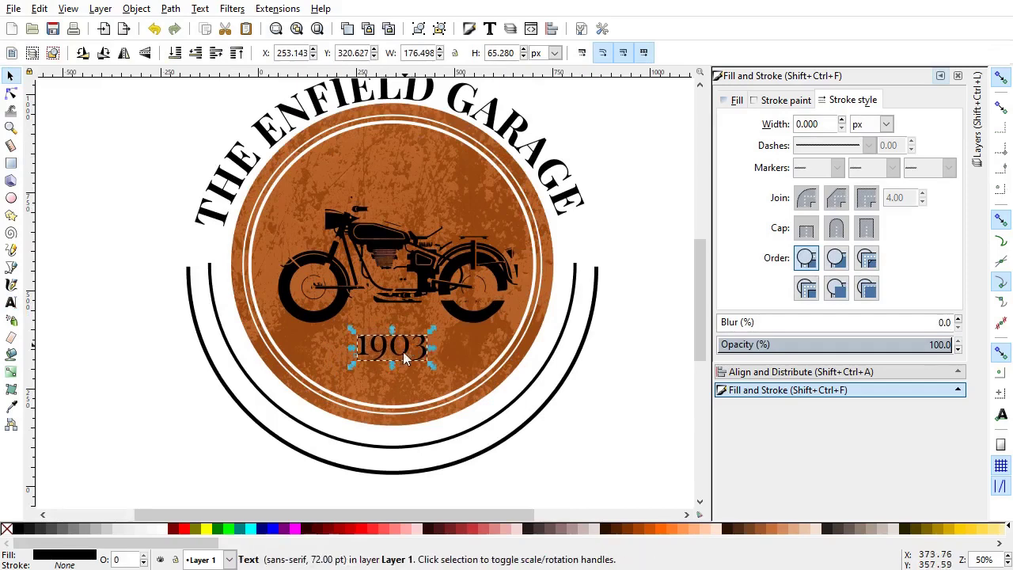
# Lower the "1903" text beneath the circle's grunge texture and fill it with dark brown
pyautogui.click(164, 530)
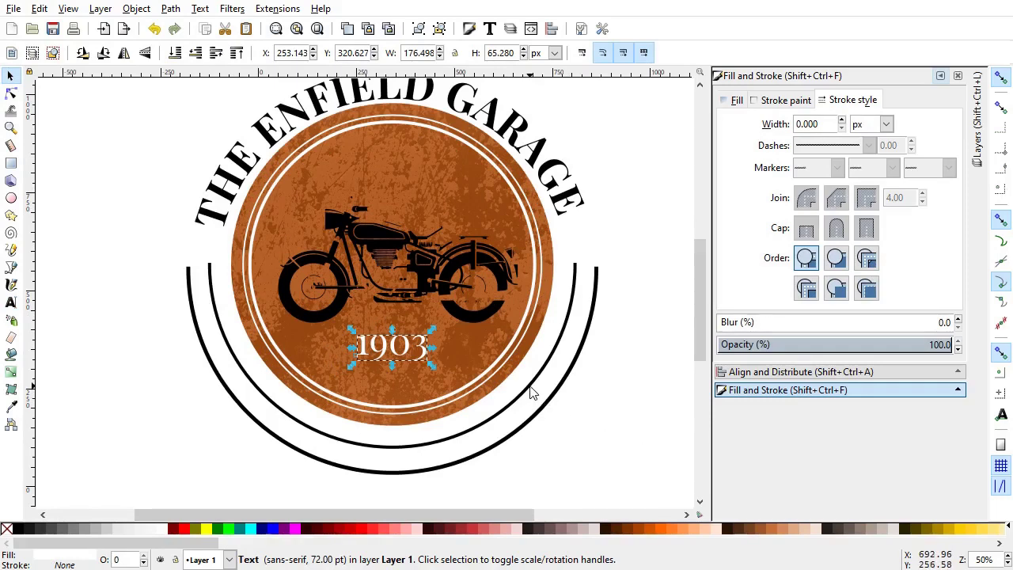
pyautogui.press('pagedown')
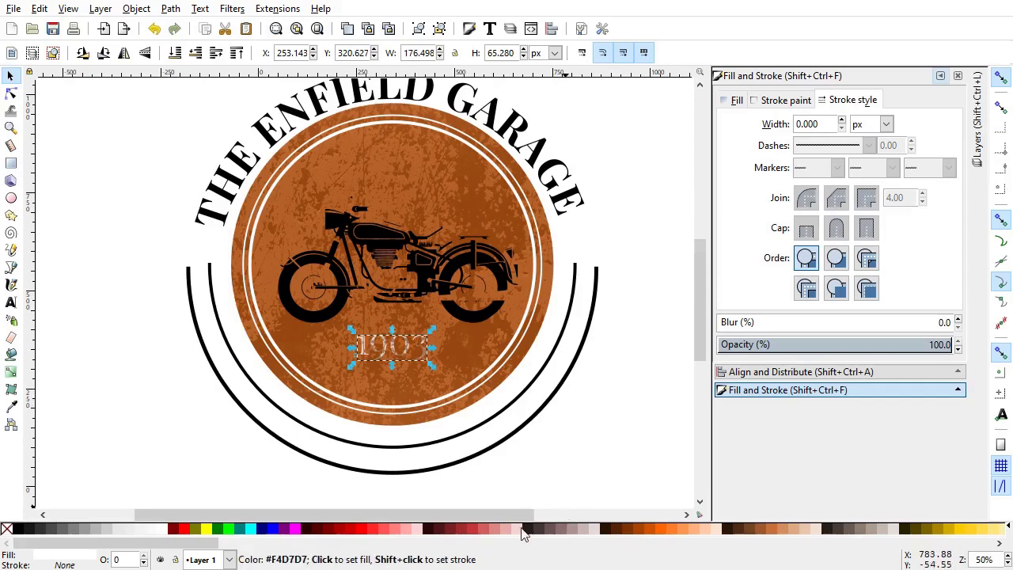
pyautogui.click(629, 531)
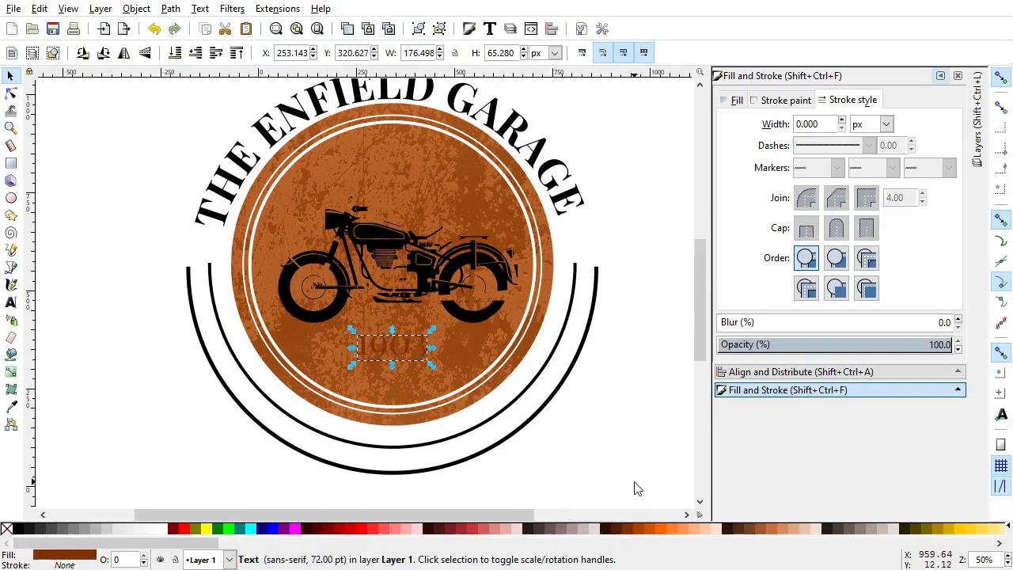
pyautogui.click(617, 535)
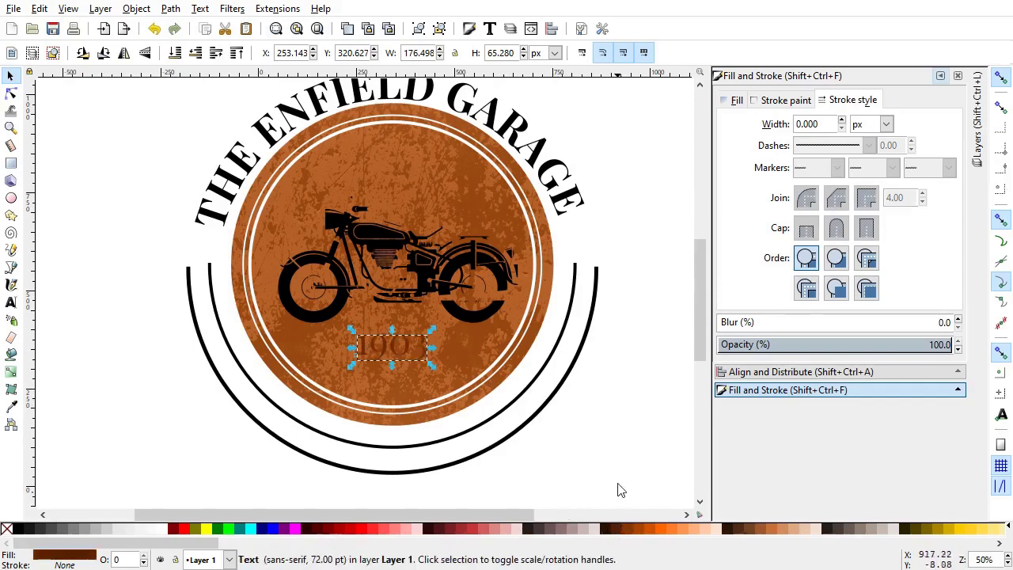
pyautogui.click(621, 490)
# Enlarge the motorcycle proportionally about its center to about 674 by 355 px and deselect it
pyautogui.scroll(-1, 621, 490)
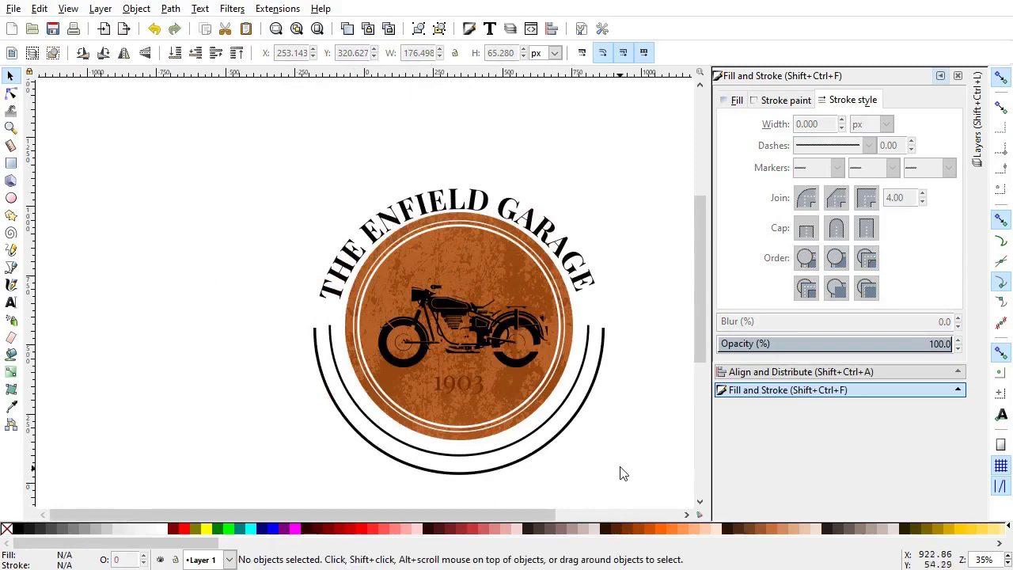
pyautogui.scroll(-1, 617, 460)
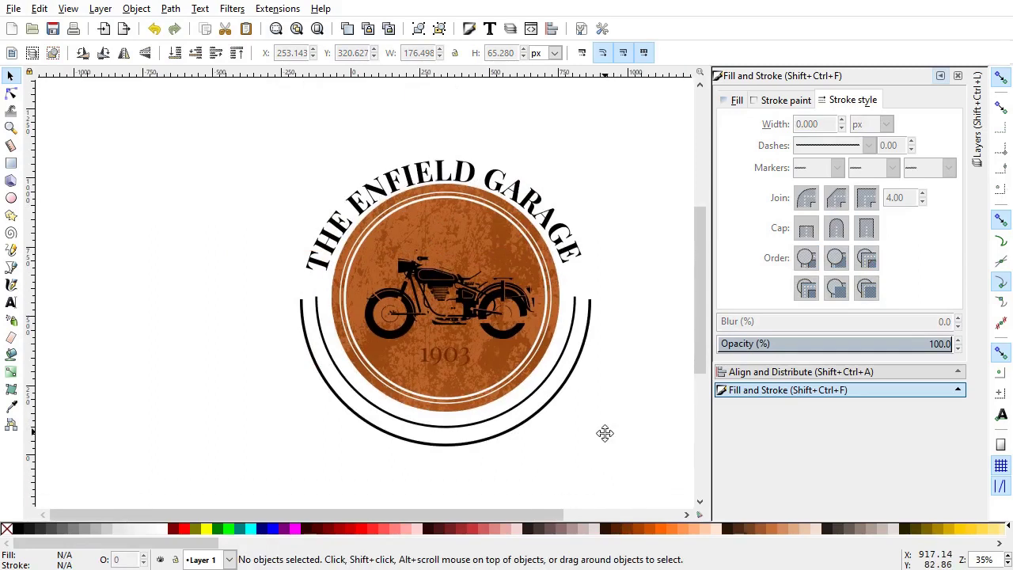
pyautogui.keyDown('ctrl'); pyautogui.click(514, 337); pyautogui.keyUp('ctrl')
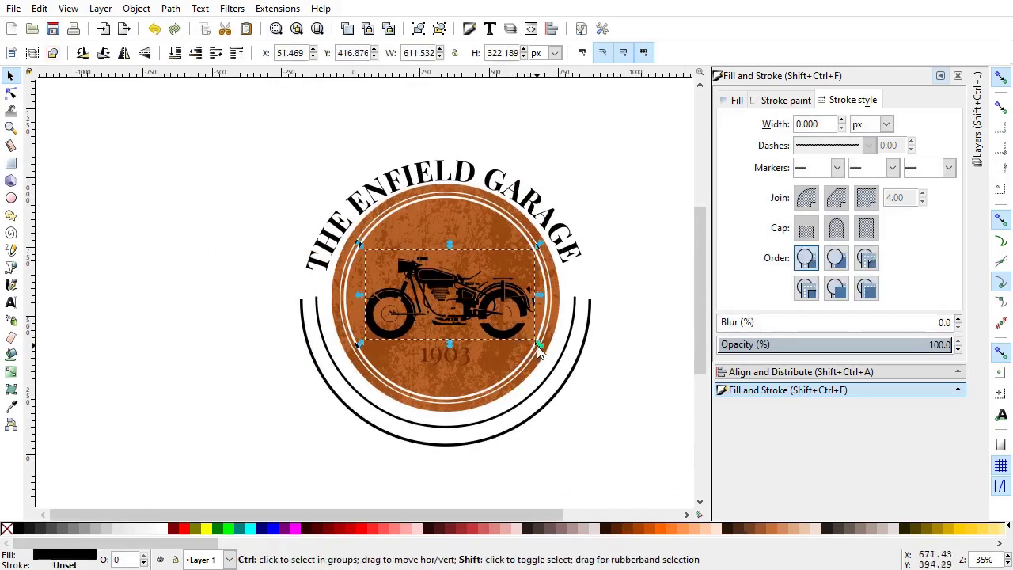
pyautogui.moveTo(538, 350); pyautogui.dragTo(552, 357)
pyautogui.click(618, 409)
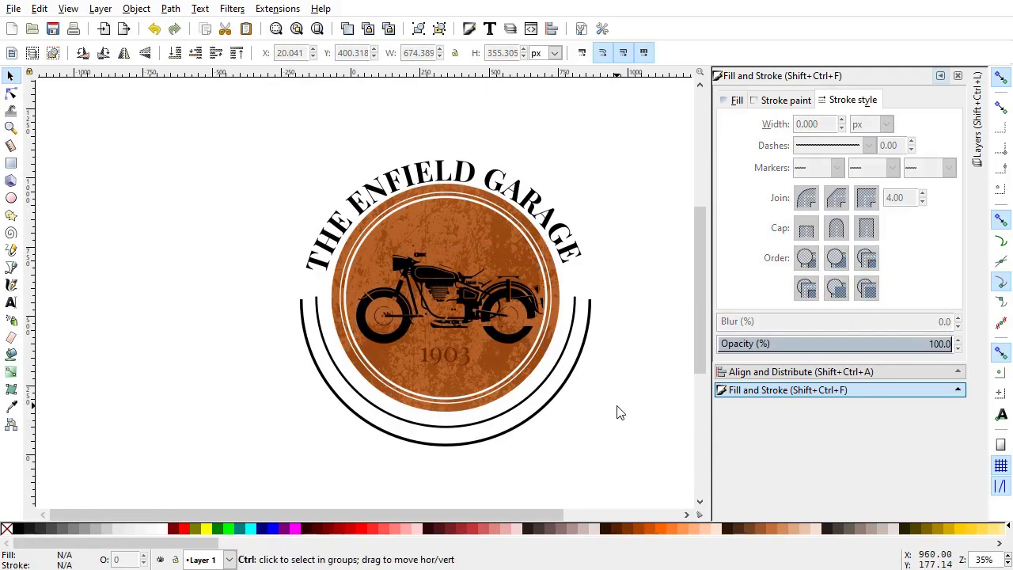
# Save the document and fill the curved "THE ENFIELD GARAGE" text with a very dark brown
pyautogui.hotkey('ctrl', 's')
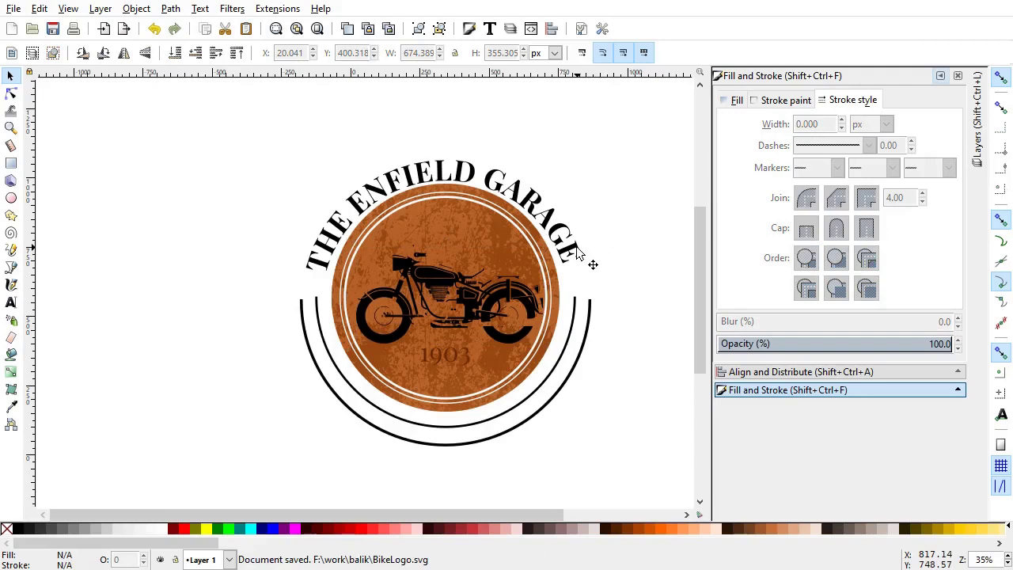
pyautogui.click(578, 249)
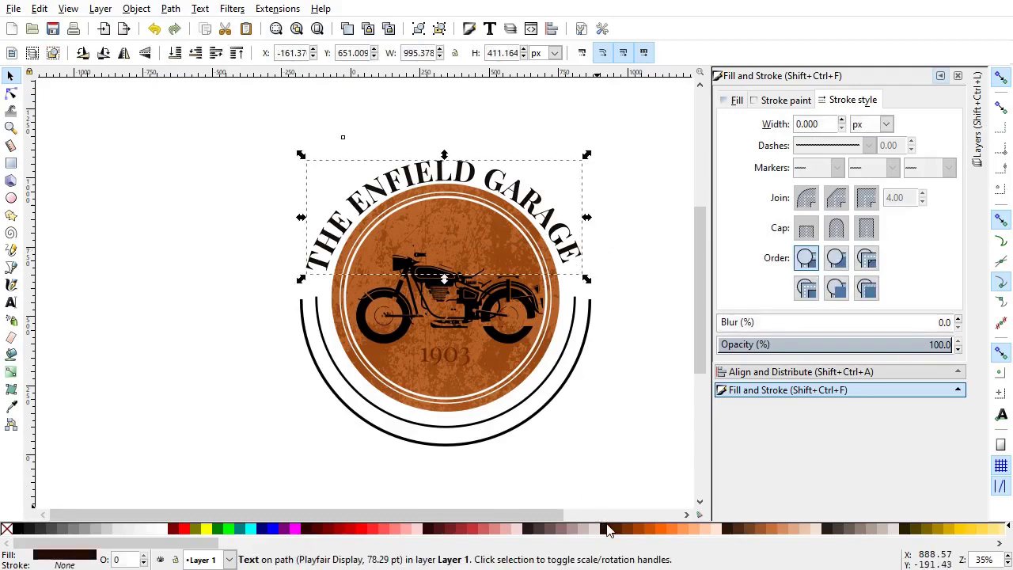
pyautogui.click(615, 468)
# Delete the outer black arc below the badge and save the document
pyautogui.click(540, 416)
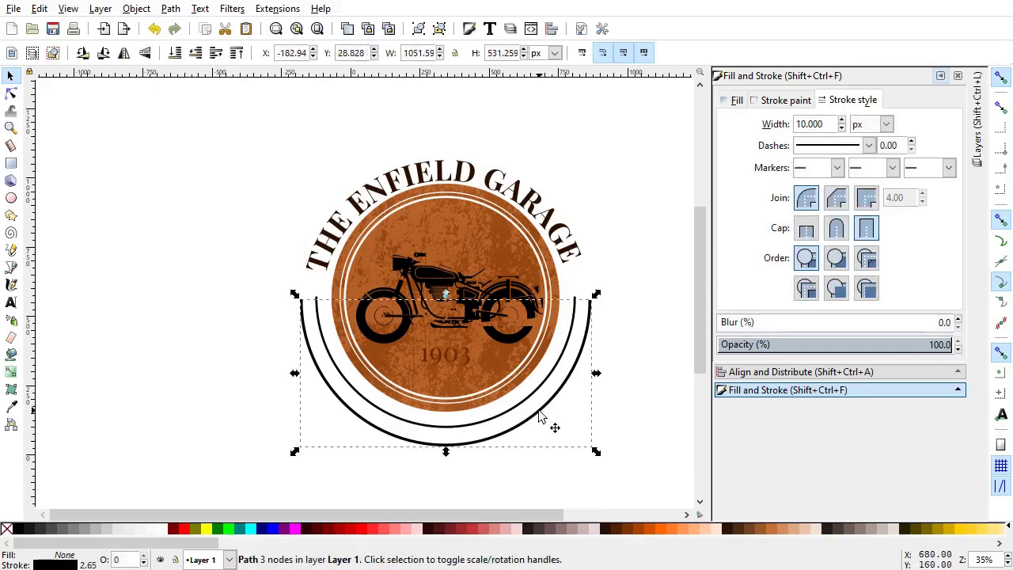
pyautogui.press('Escape')
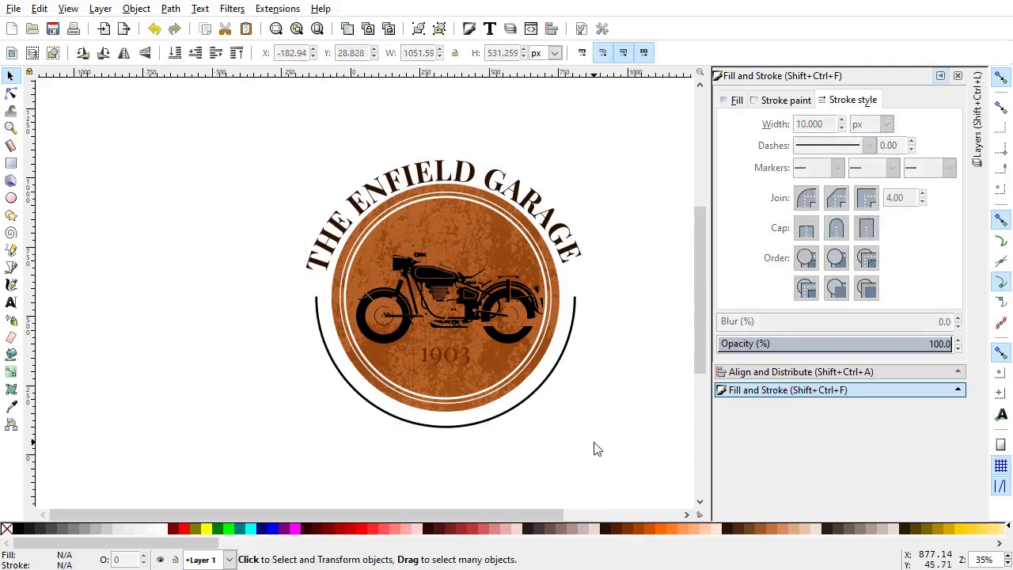
pyautogui.hotkey('ctrl', 's')
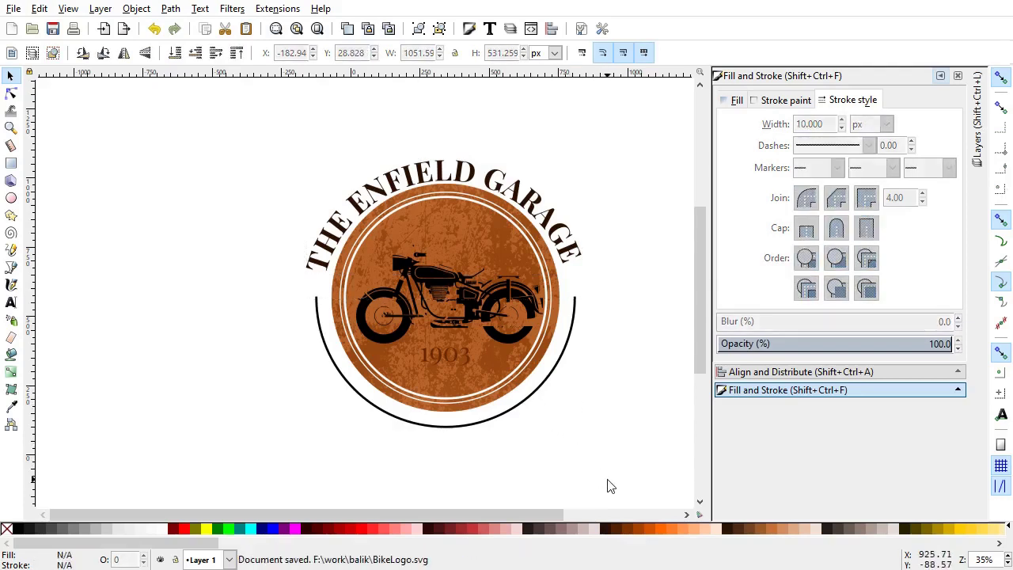
# Hide the docked dialogs to view the finished badge centered on the canvas, and save the document again
pyautogui.hscroll(2, 604, 487)
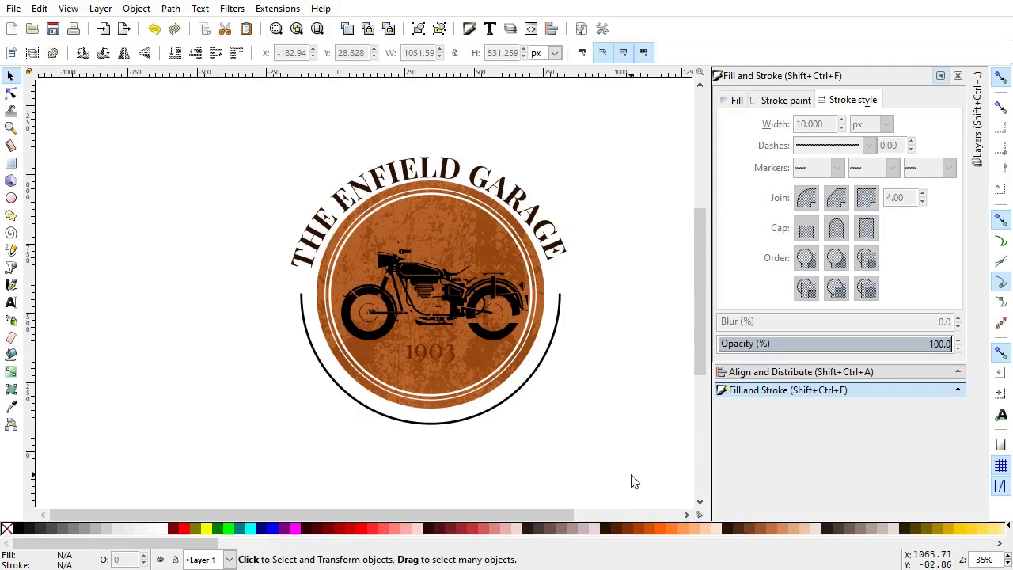
pyautogui.press('F12')
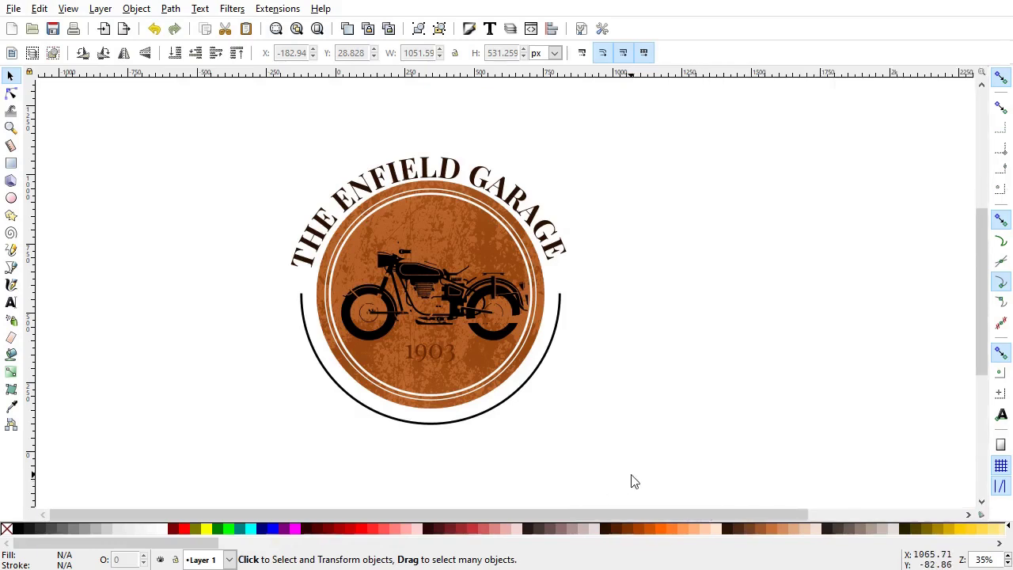
pyautogui.moveTo(633, 481); pyautogui.dragTo(698, 482)
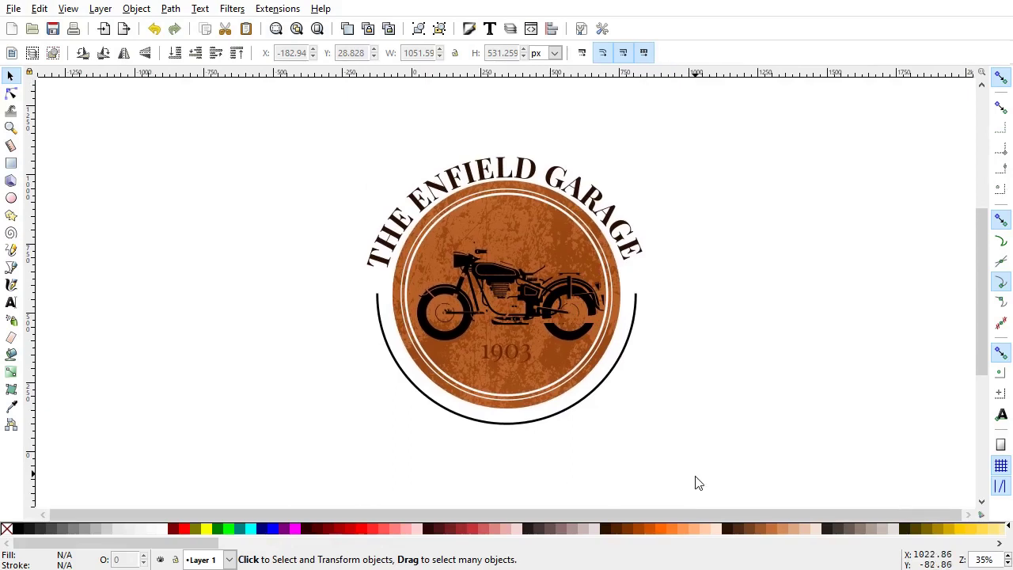
pyautogui.hotkey('ctrl', 's')
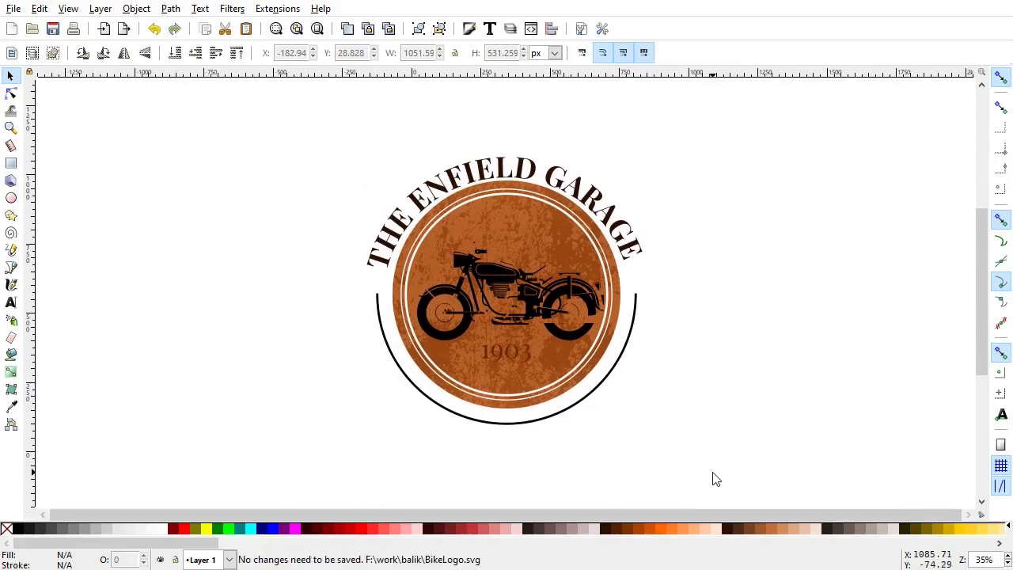